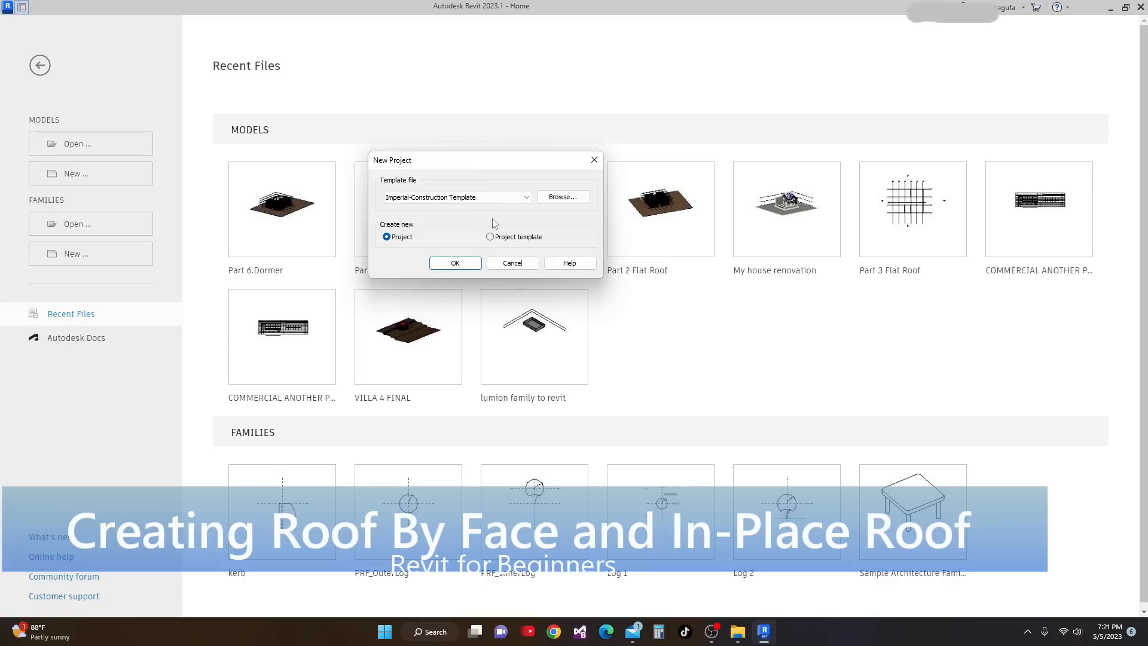
Step: Create a new project from the Metric-Architectural Template
click(527, 198)
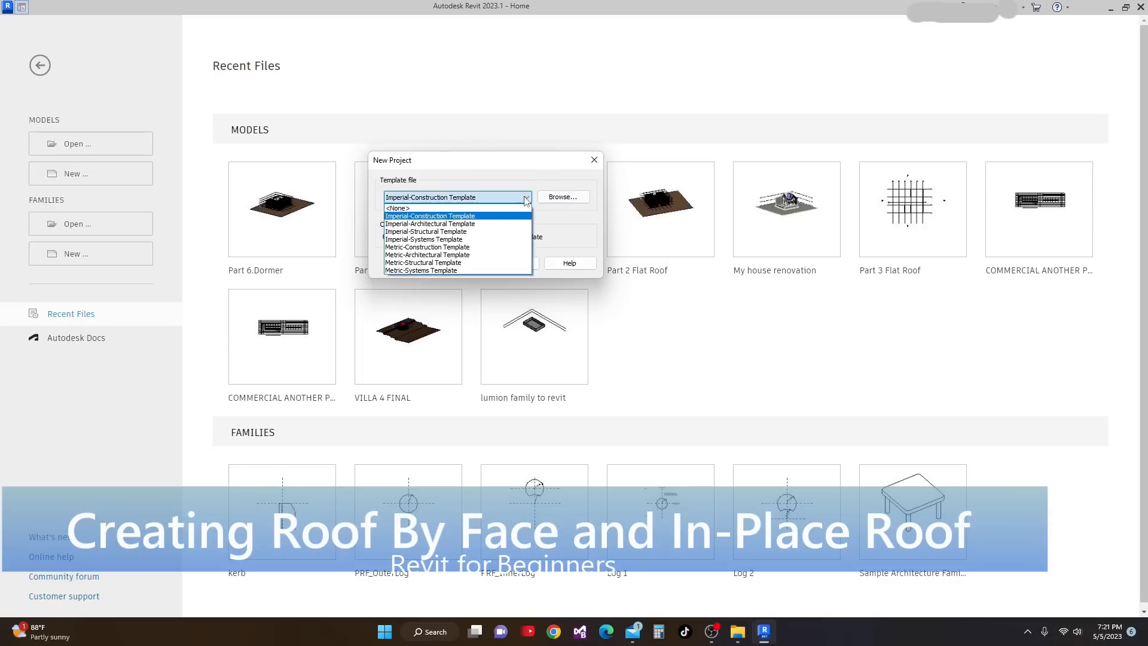
click(459, 255)
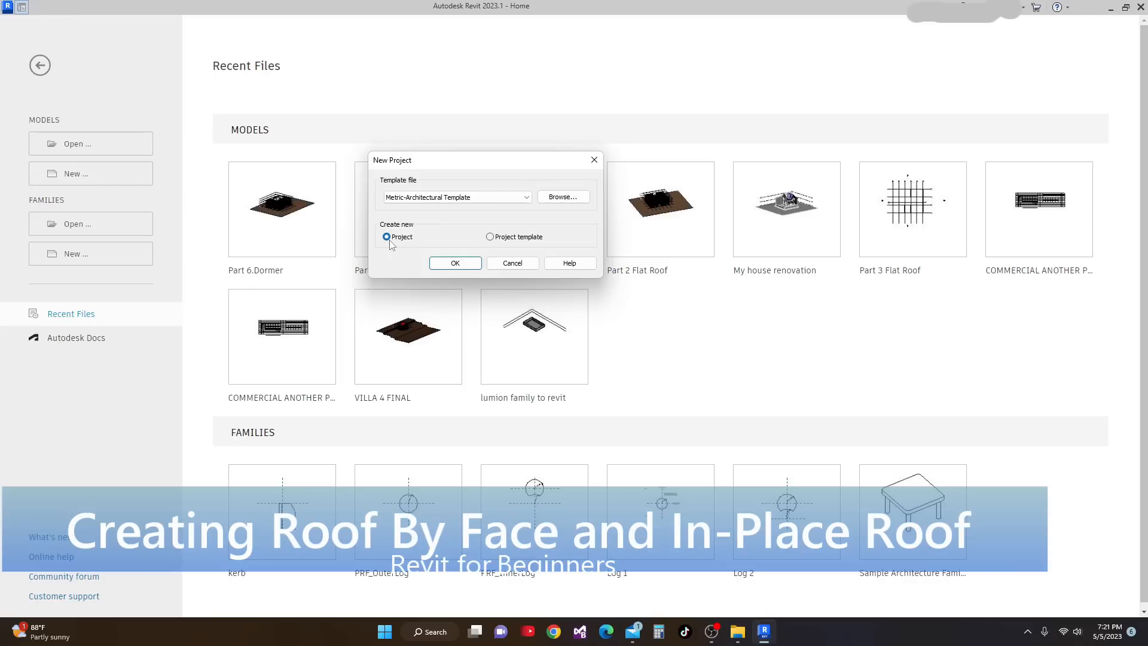
click(456, 263)
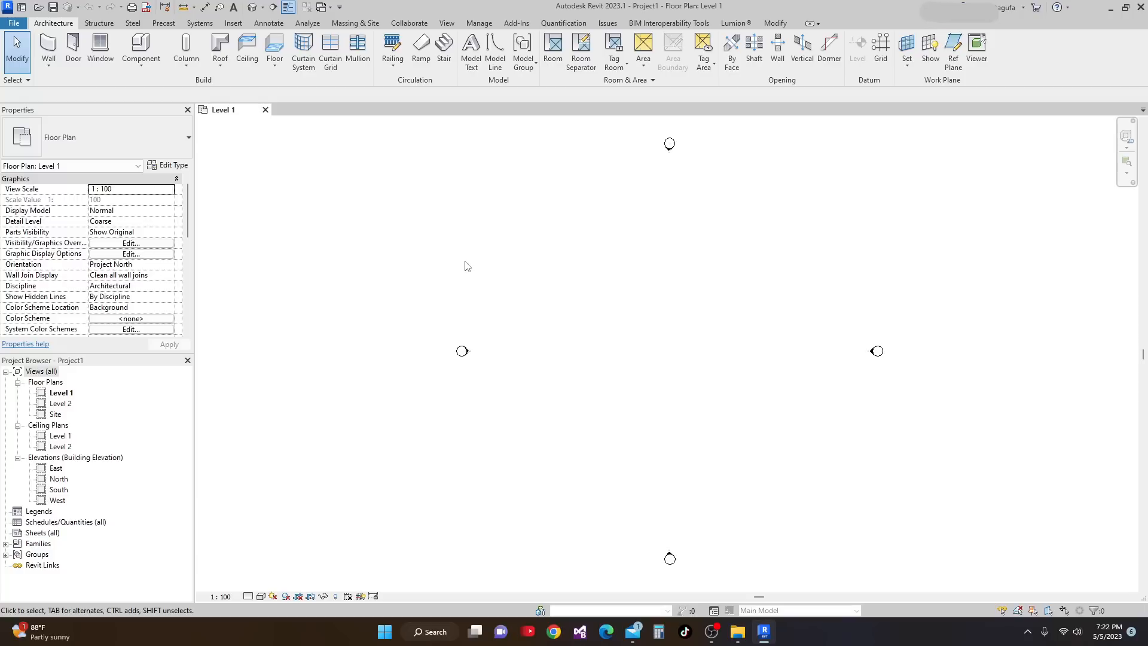
Step: Set the project's length units to meters with 2 decimal places
key(u)
key(n)
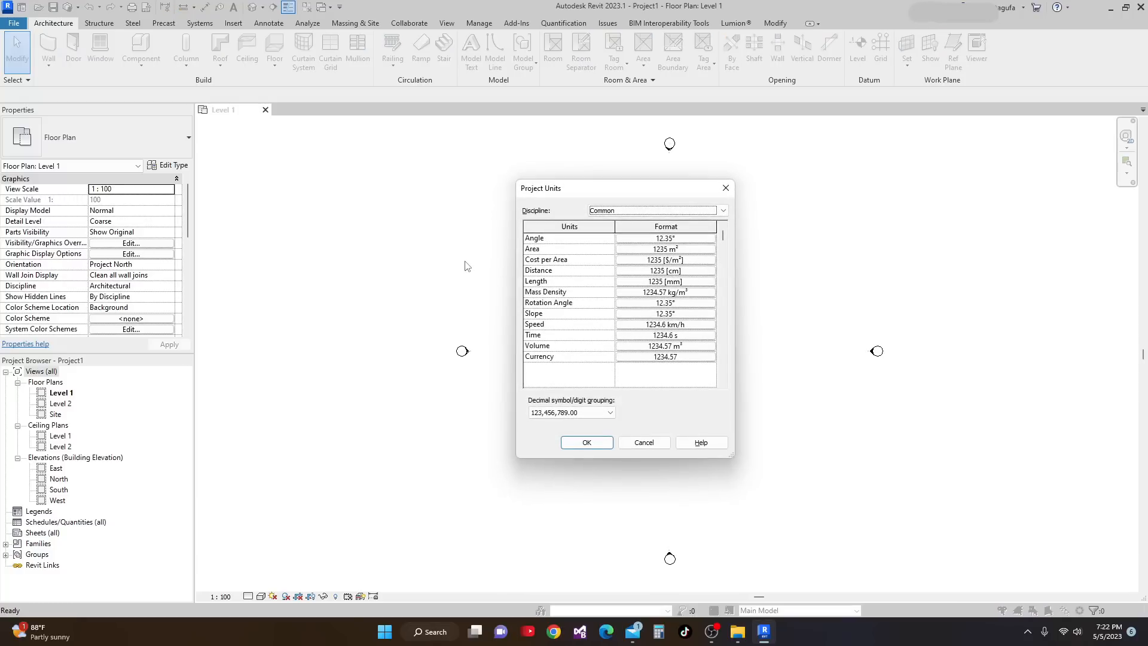
click(711, 281)
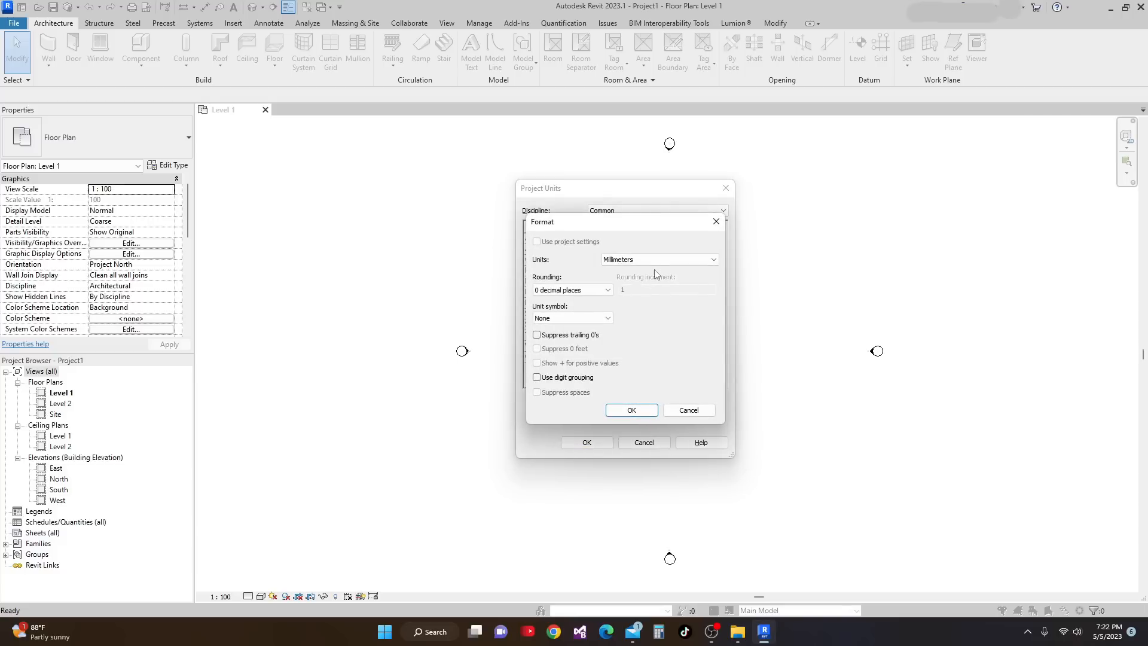
click(715, 259)
click(628, 301)
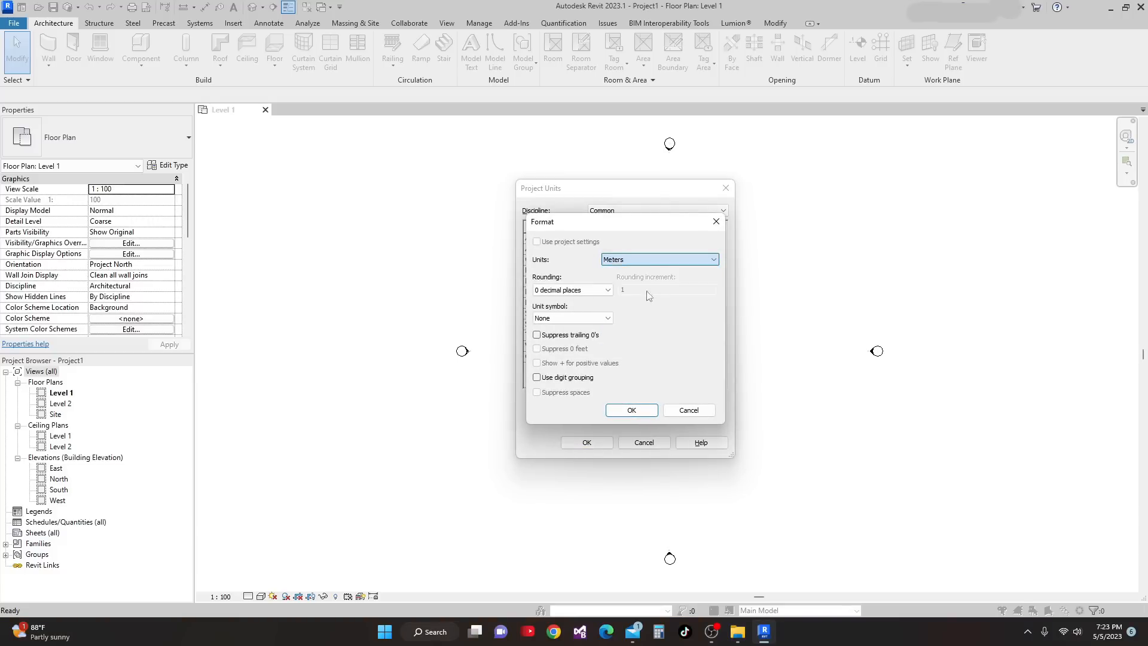
click(605, 291)
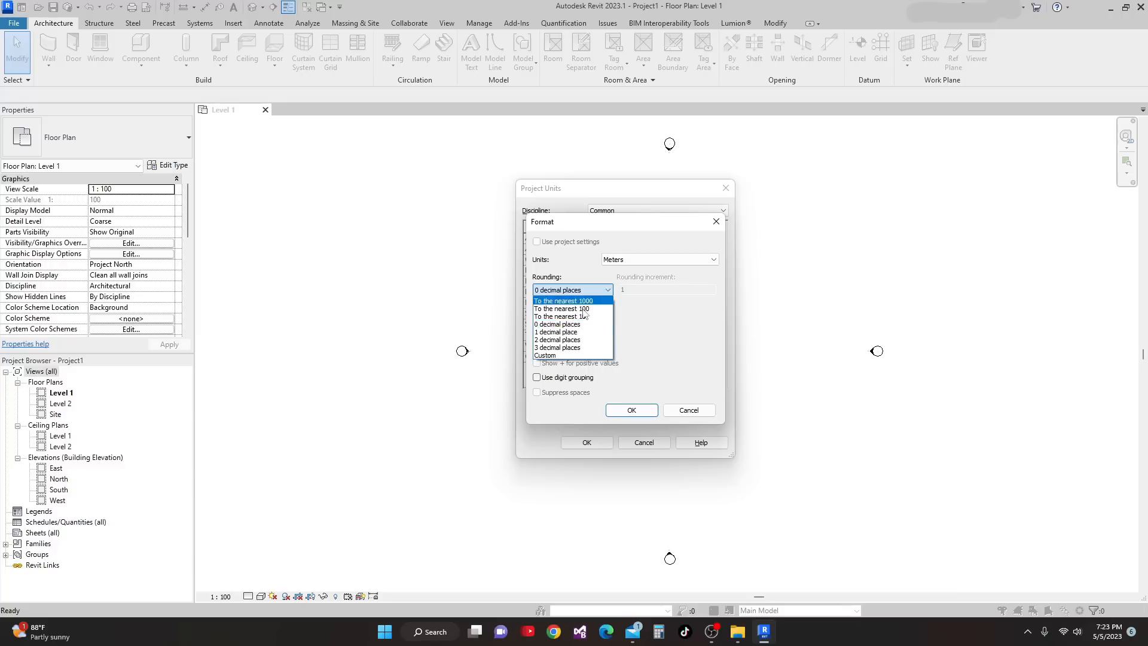
click(572, 344)
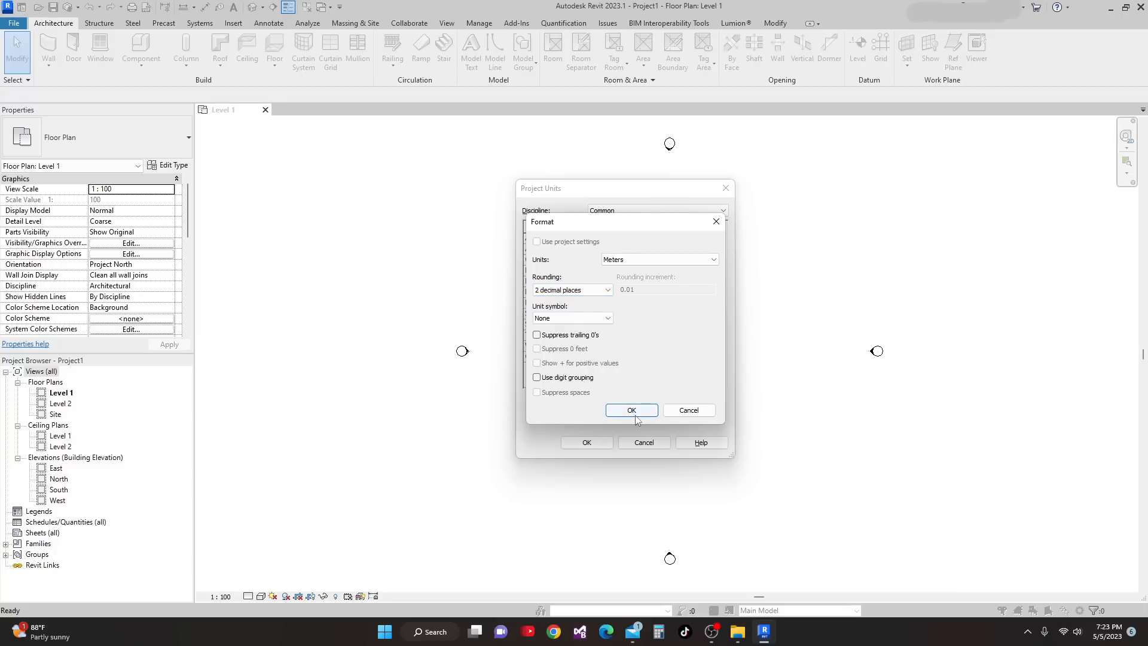
click(635, 411)
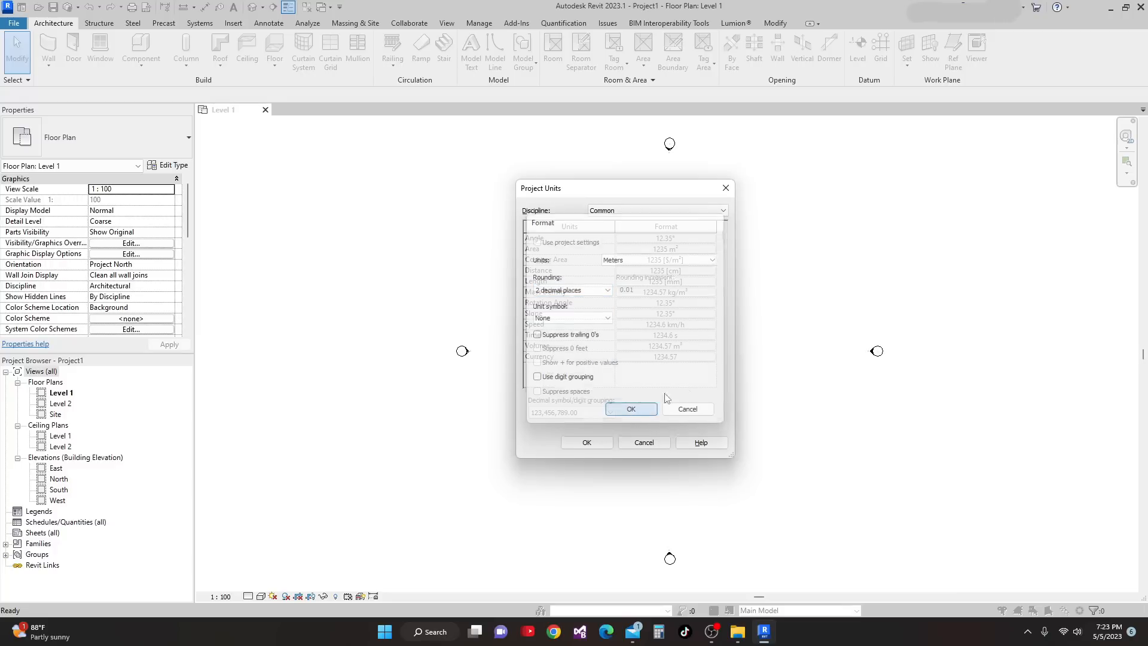
click(598, 444)
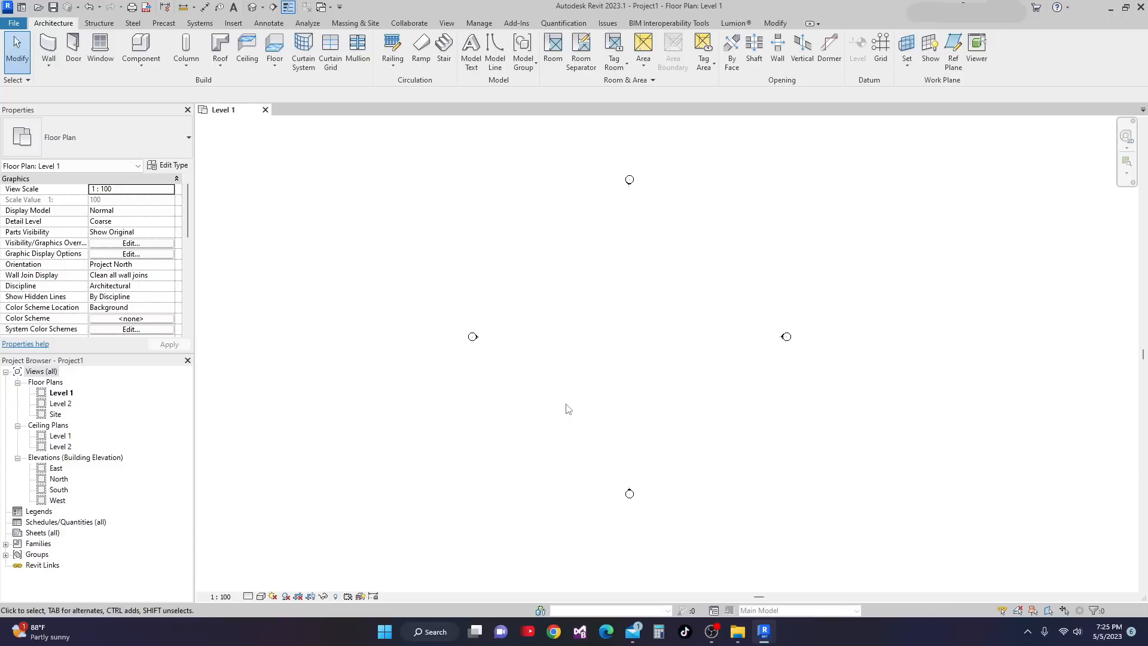
Step: Draw a rectangle of Exterior - Brick on Mtl. Stud walls, about 22 m by 10 m, between the elevation markers on Level 1
click(49, 49)
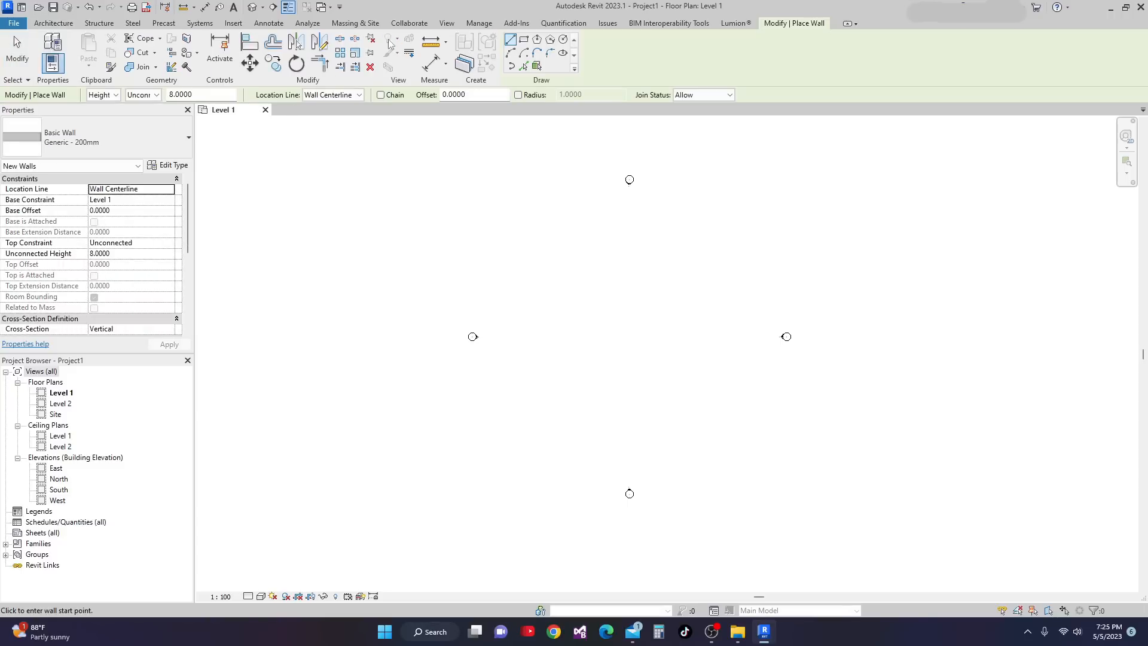
click(524, 40)
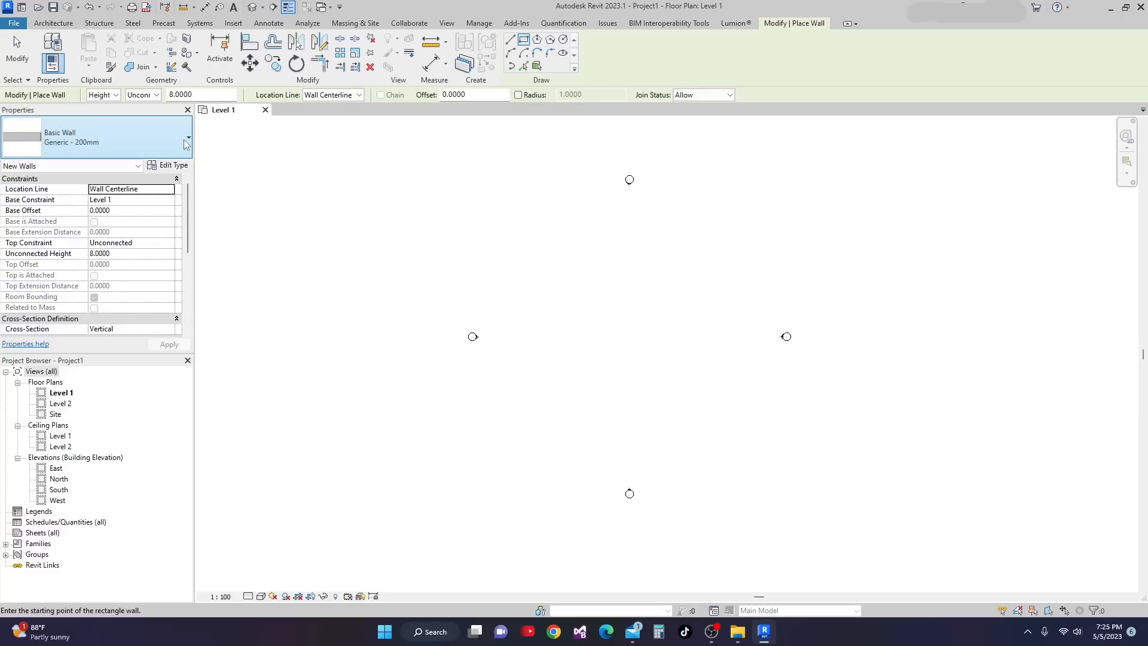
click(187, 139)
drag(188, 347, 191, 300)
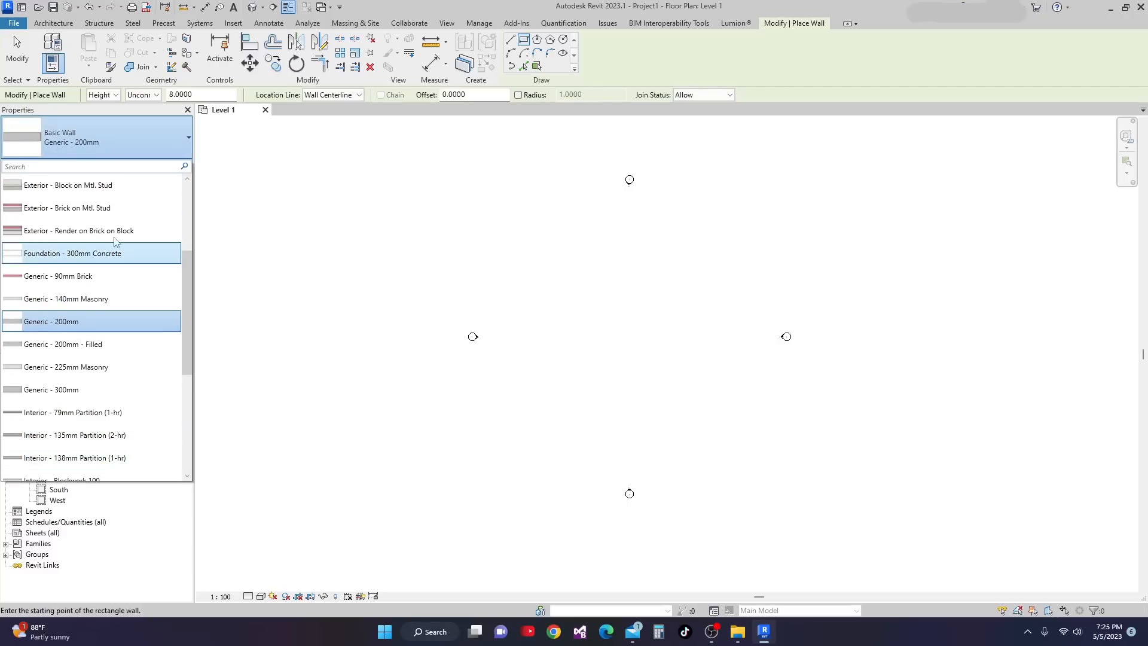
mouse_move(74, 212)
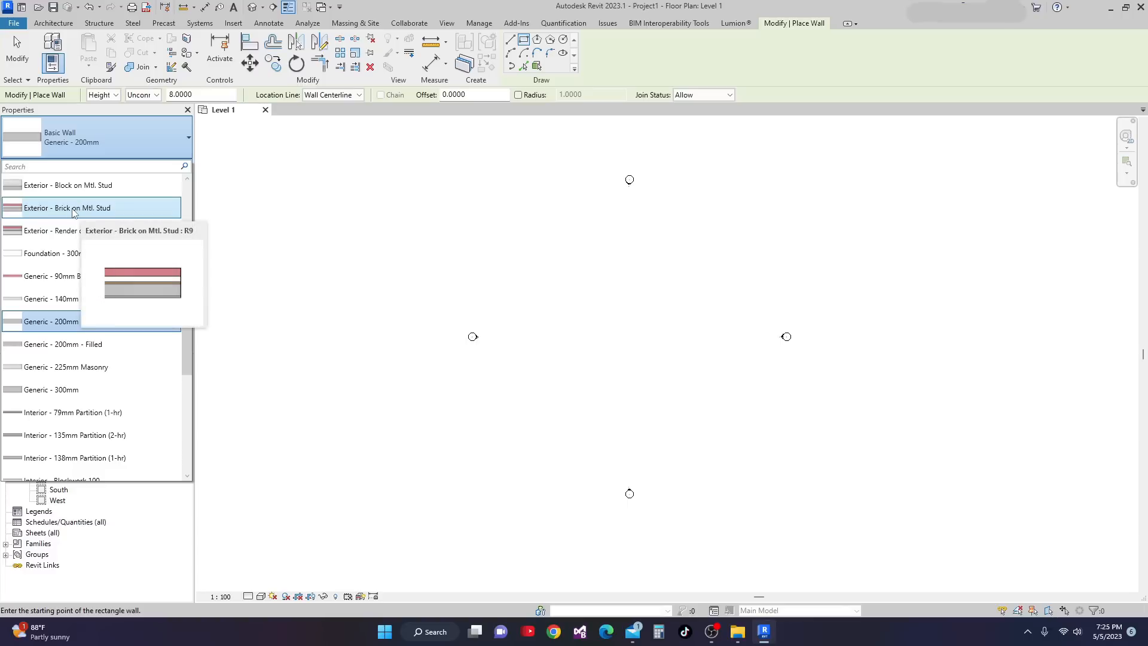
click(75, 211)
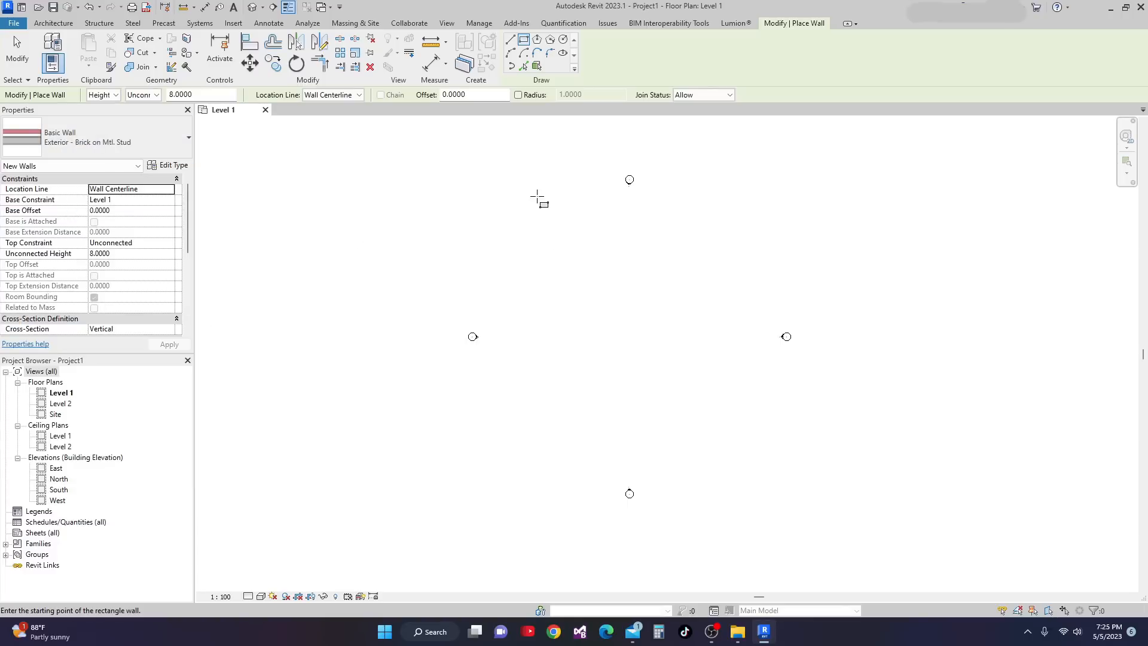
click(549, 274)
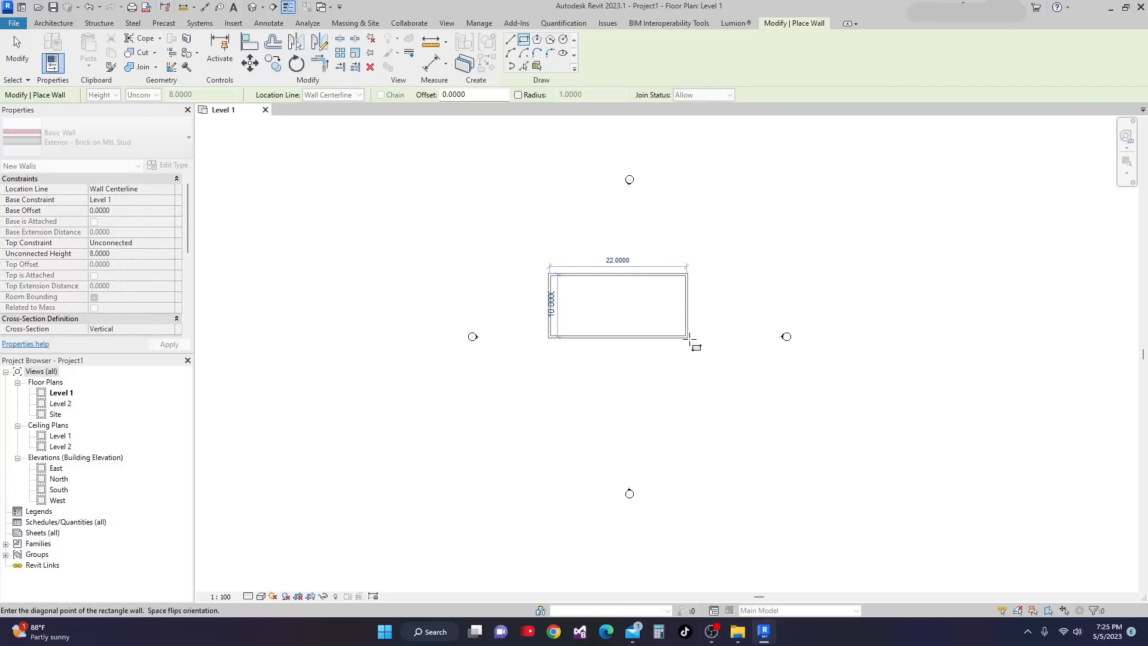
click(688, 338)
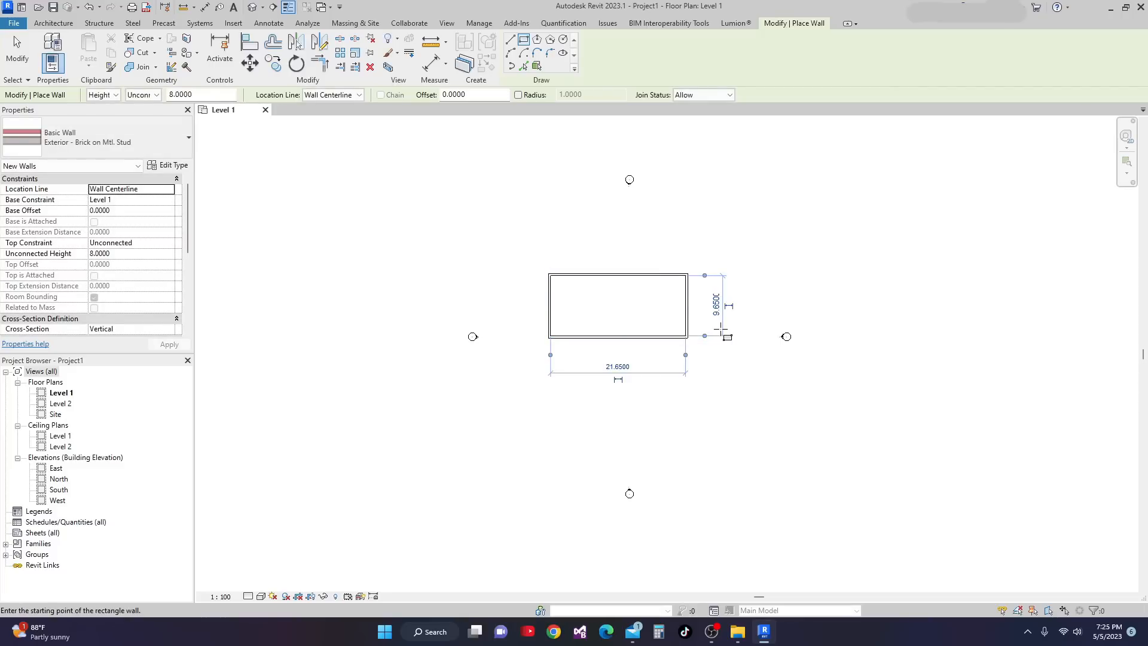
key(Escape)
key(Escape)
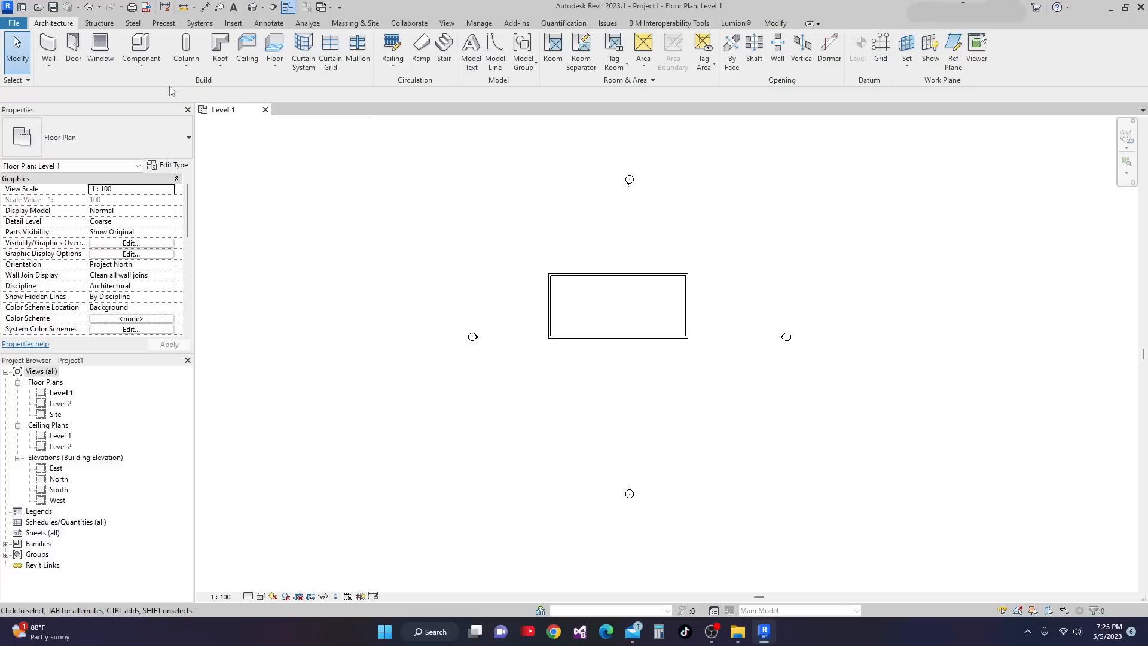
Step: In the default 3D view, set the top constraint of all four walls to Up to level: Level 2
click(250, 7)
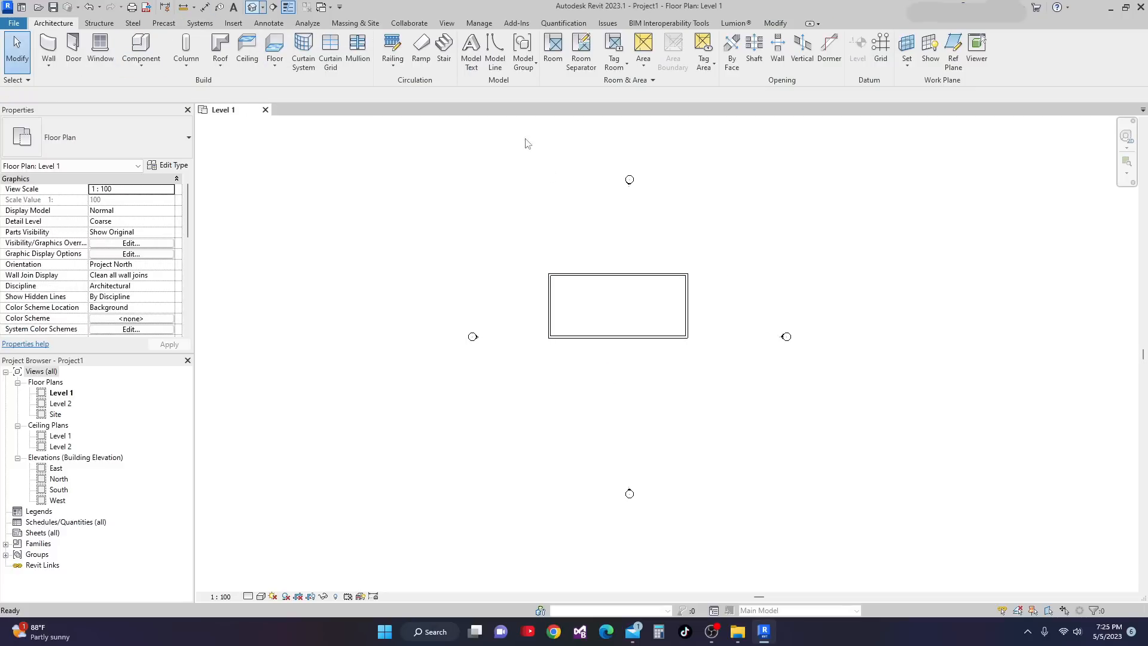
shift+middle_drag(552, 289, 671, 377)
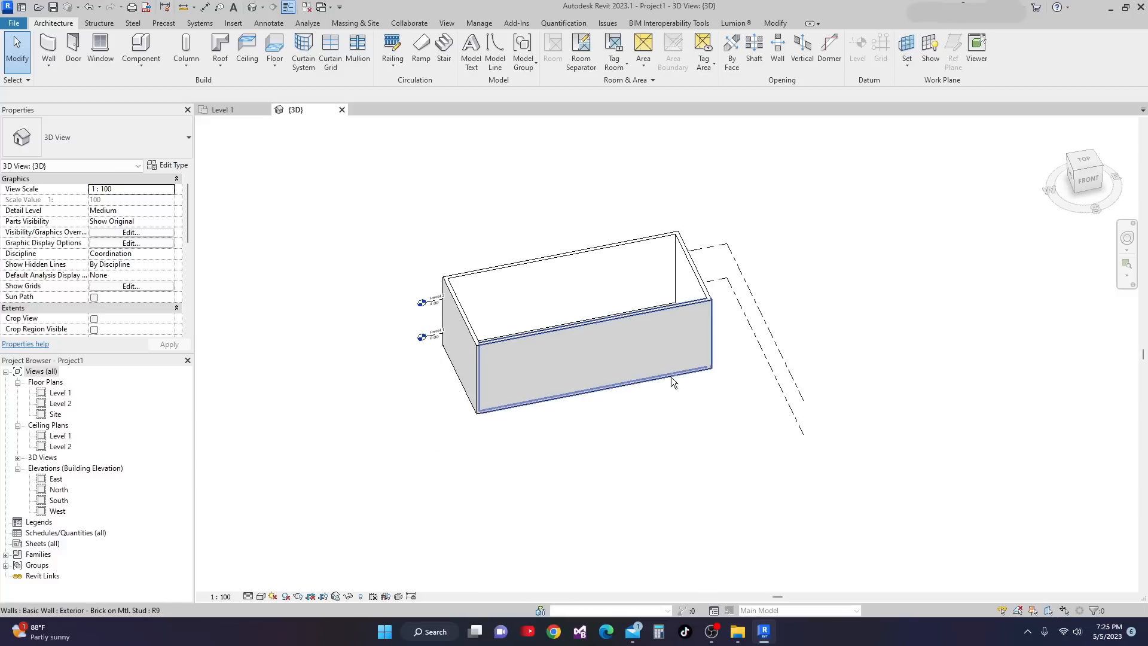
key(Tab)
click(598, 328)
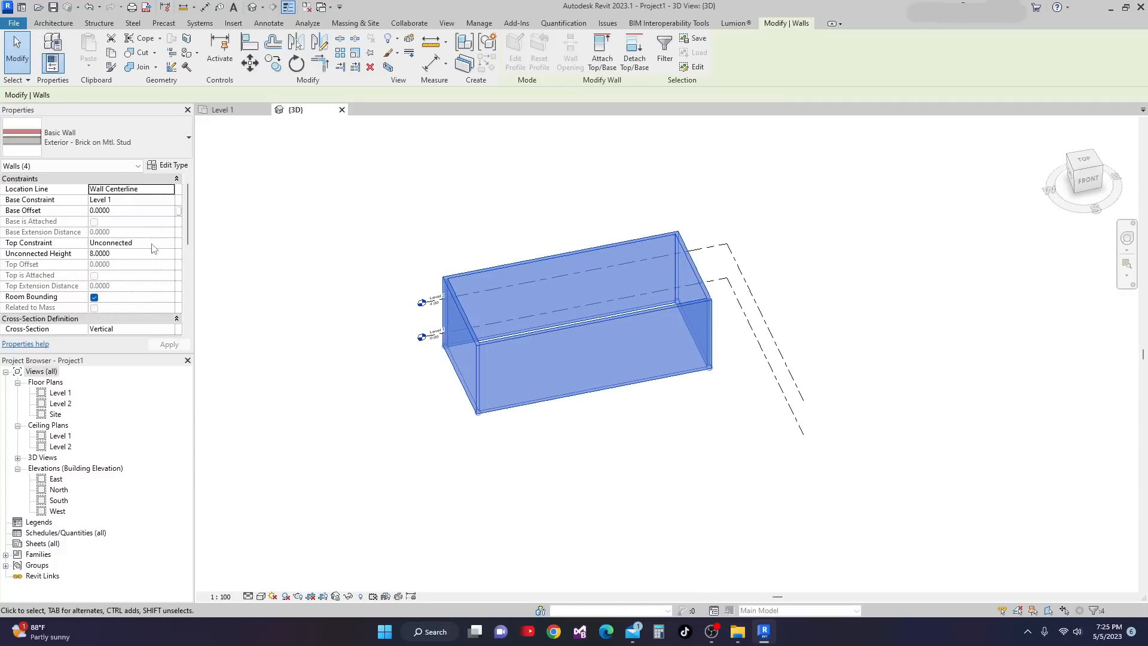
click(170, 244)
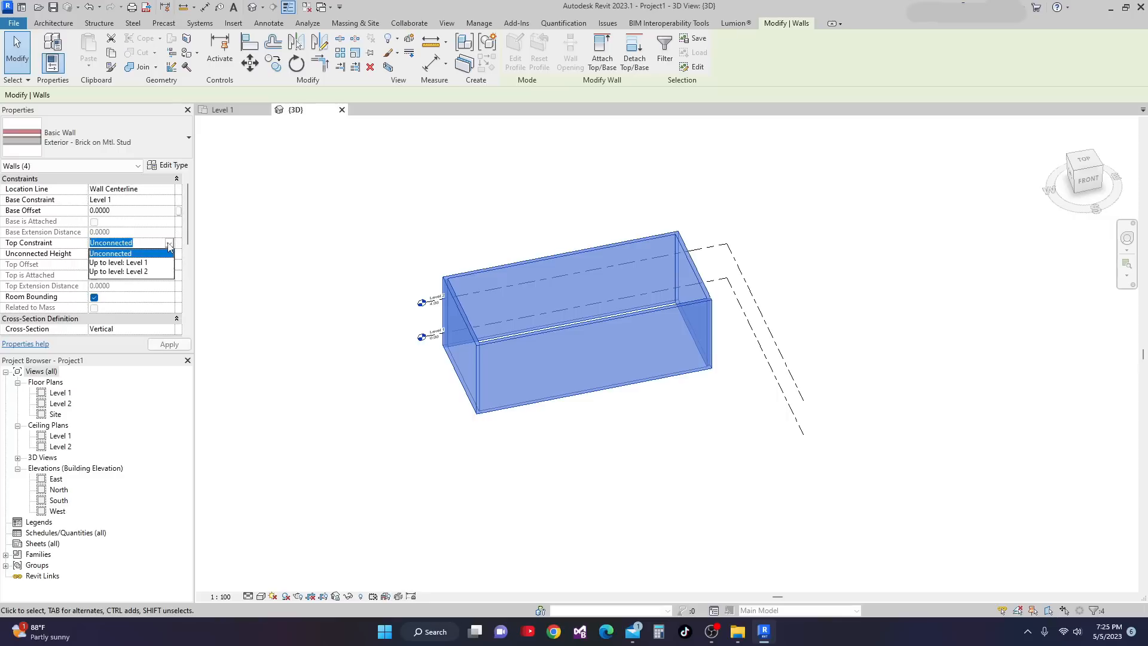
click(143, 279)
click(169, 344)
scroll(485, 444, up, 3)
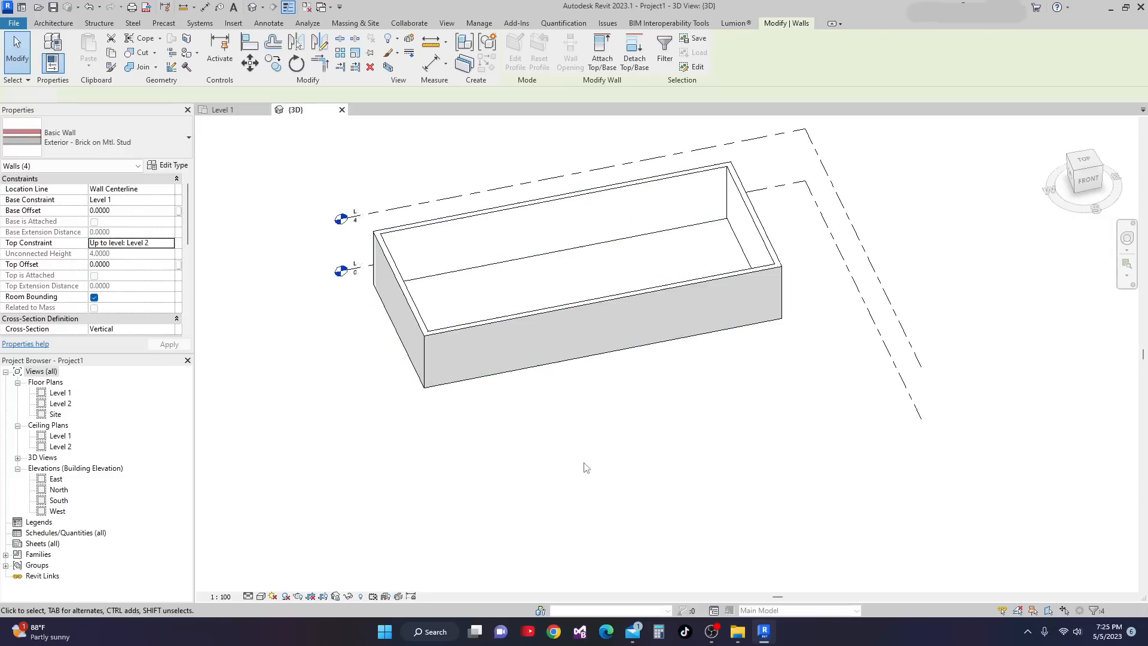
click(586, 464)
scroll(618, 513, down, 3)
middle_drag(593, 464, 633, 446)
scroll(609, 468, up, 2)
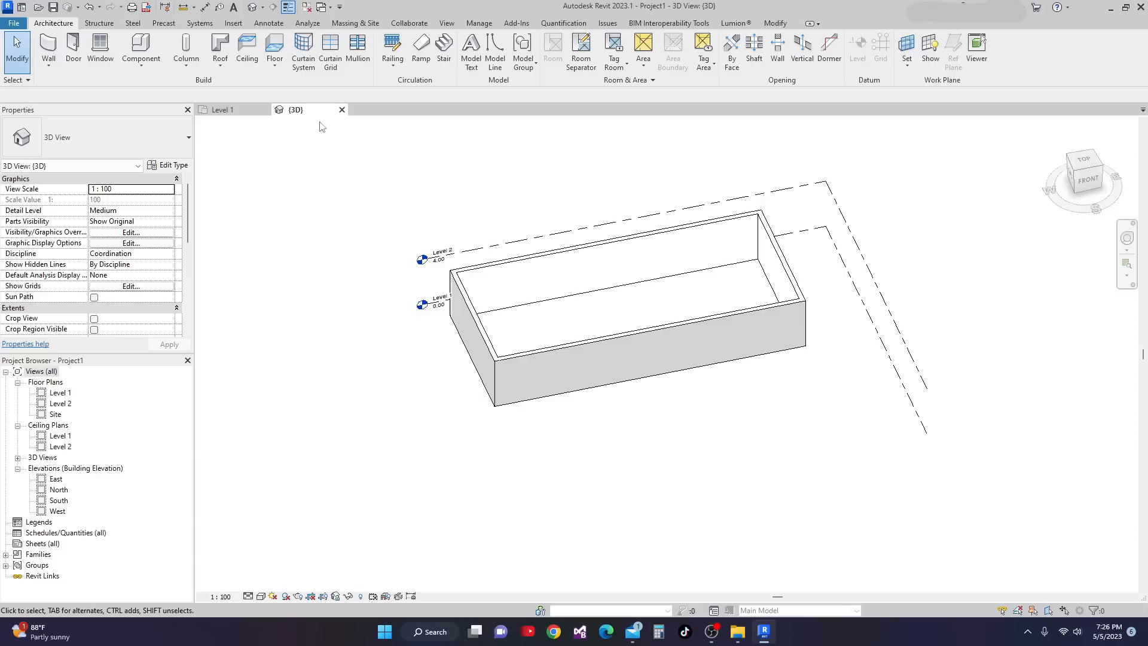
middle_drag(356, 297, 395, 338)
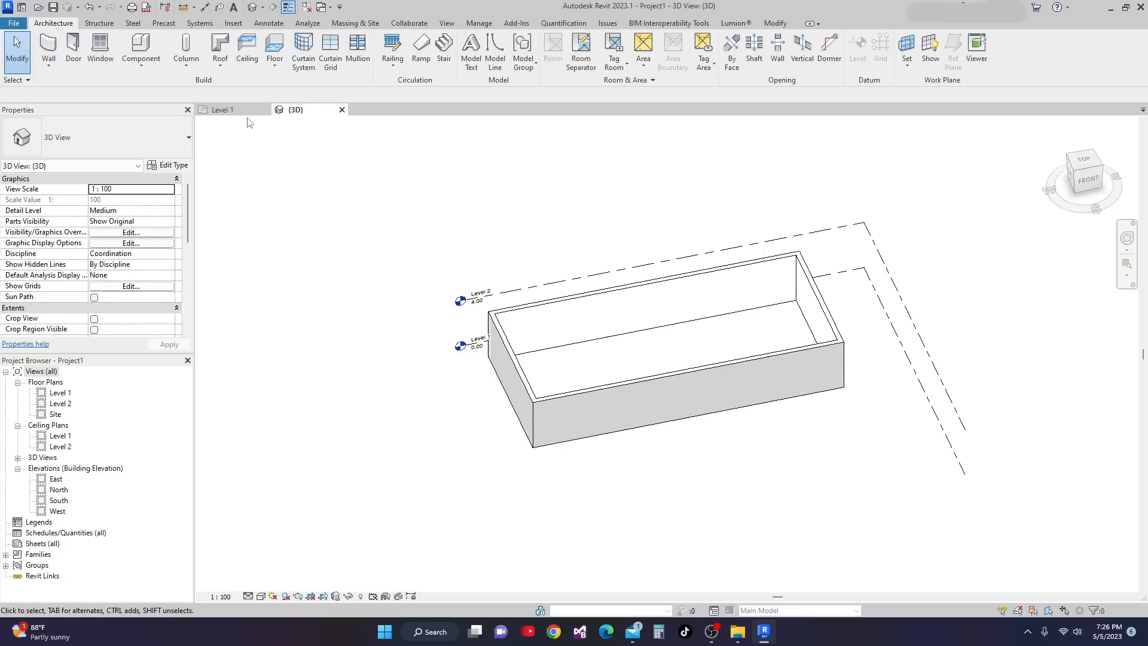
Step: On the Level 1 plan, add reference planes offset 1 m outside the two short end walls
click(230, 110)
mouse_move(556, 383)
middle_down()
mouse_move(544, 397)
mouse_move(533, 384)
middle_up()
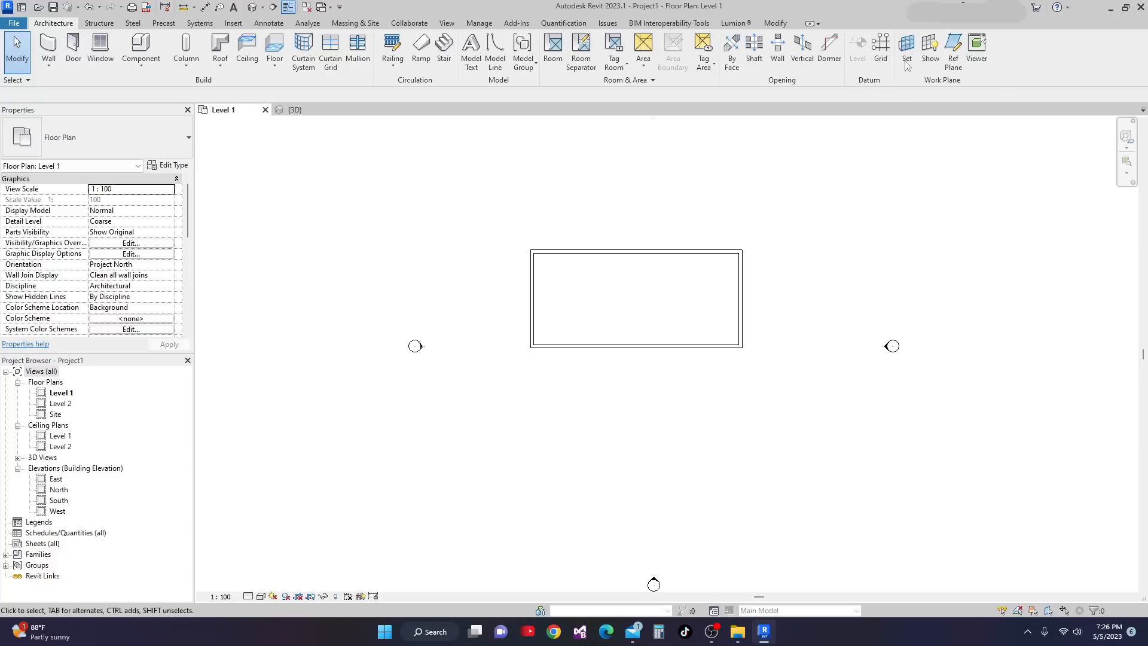
click(953, 51)
scroll(523, 241, up, 4)
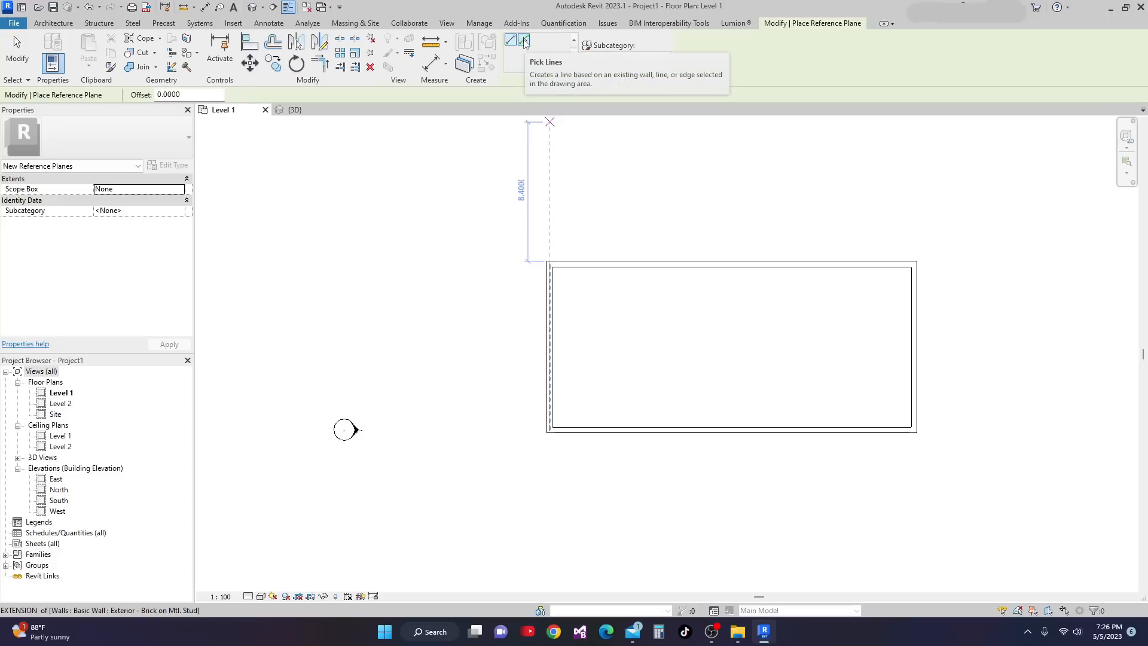
click(524, 41)
drag(206, 95, 155, 101)
text(1)
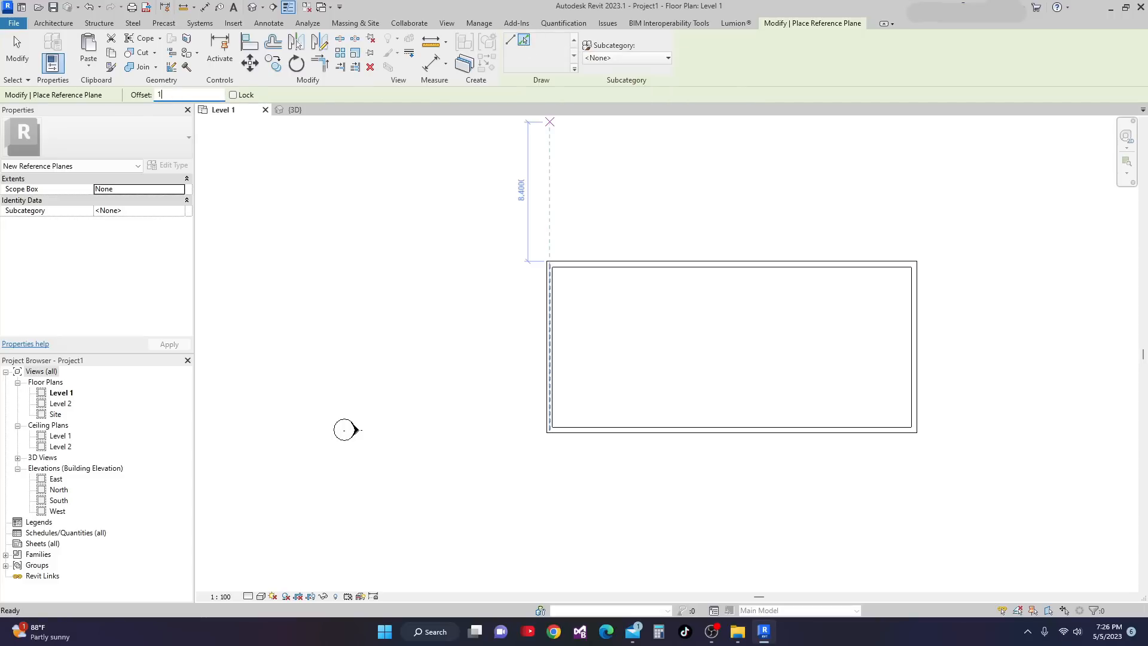
scroll(561, 314, up, 2)
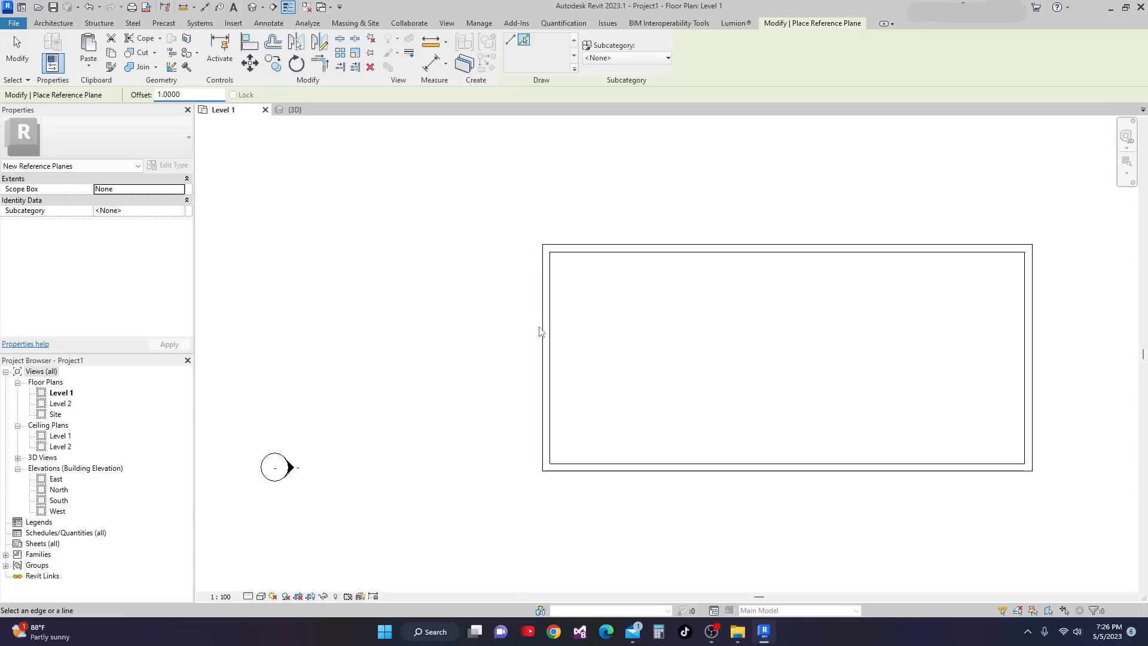
click(543, 332)
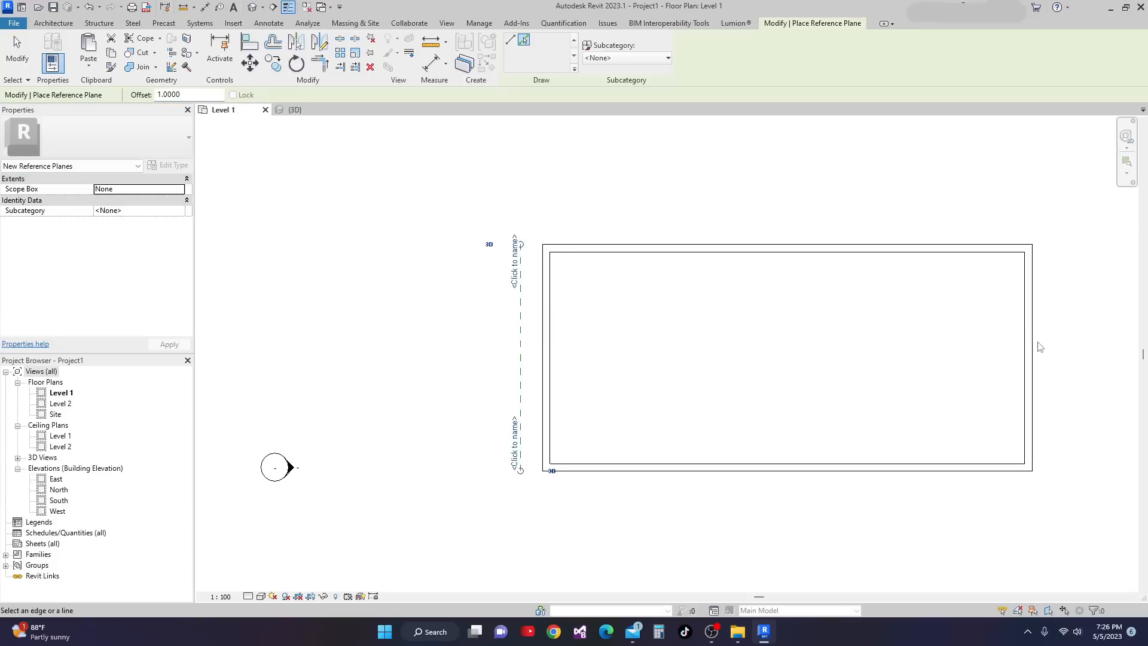
click(1033, 350)
scroll(820, 243, up, 1)
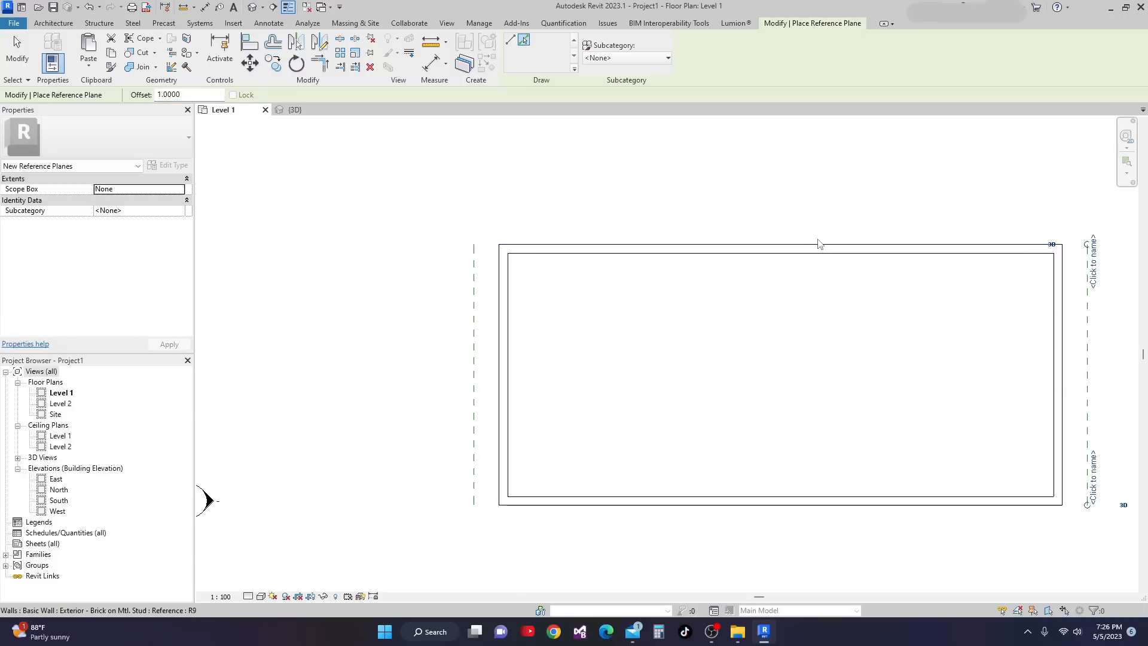
Step: Add reference planes offset 1 m outside the two long walls of the rectangle
click(771, 244)
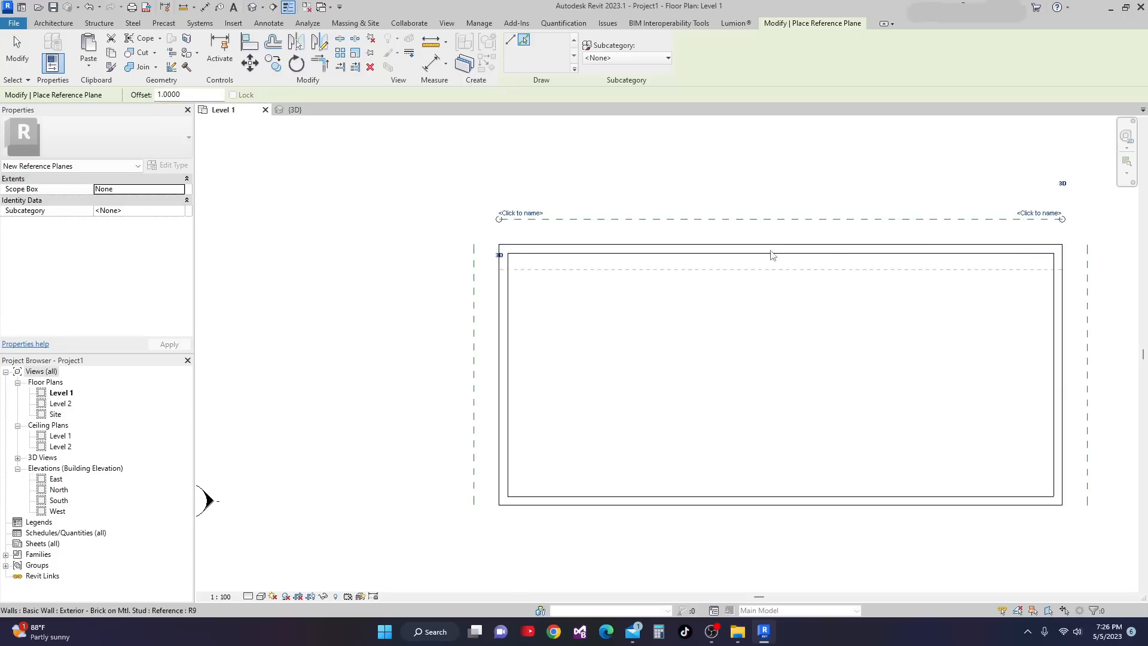
click(771, 513)
scroll(716, 479, down, 2)
key(Escape)
key(Escape)
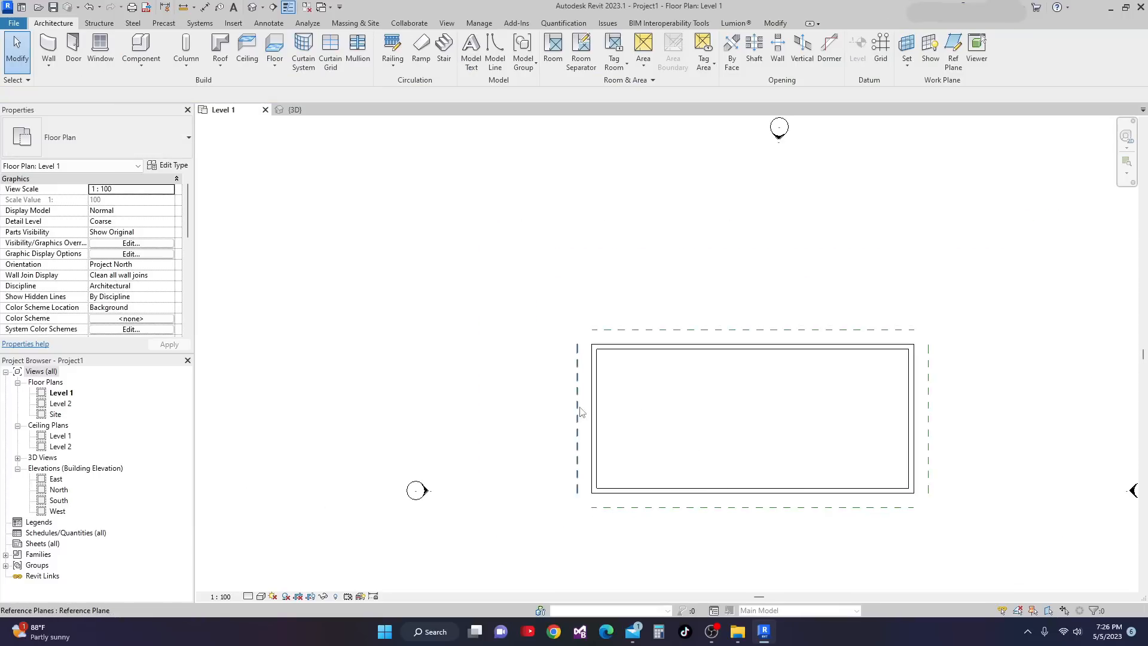
click(577, 408)
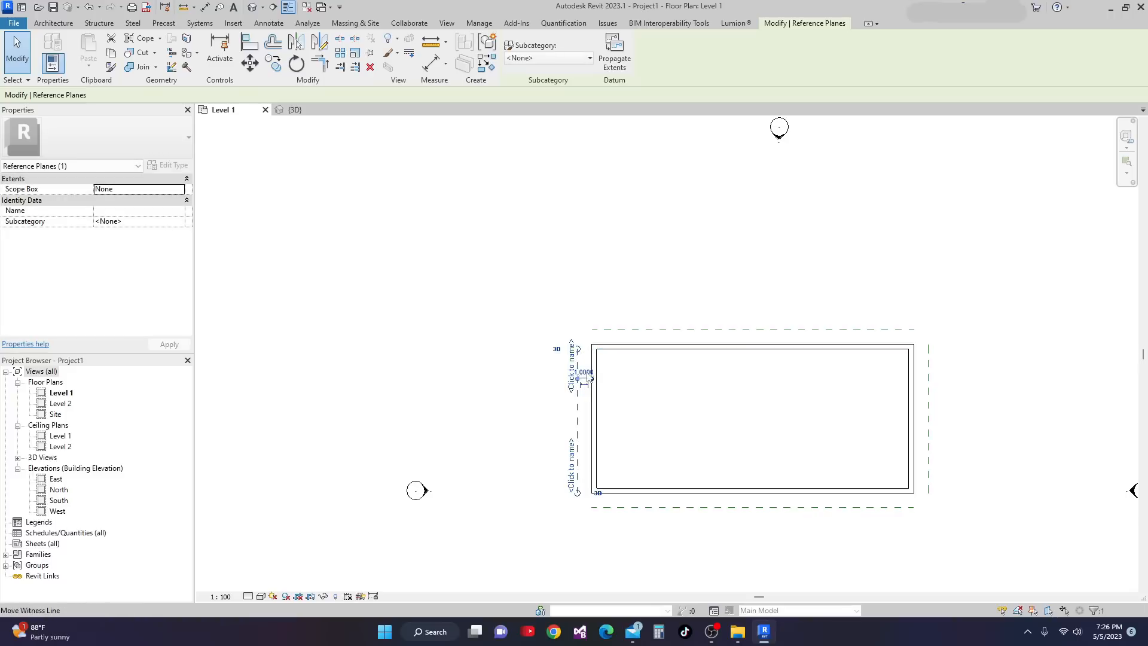
key(Escape)
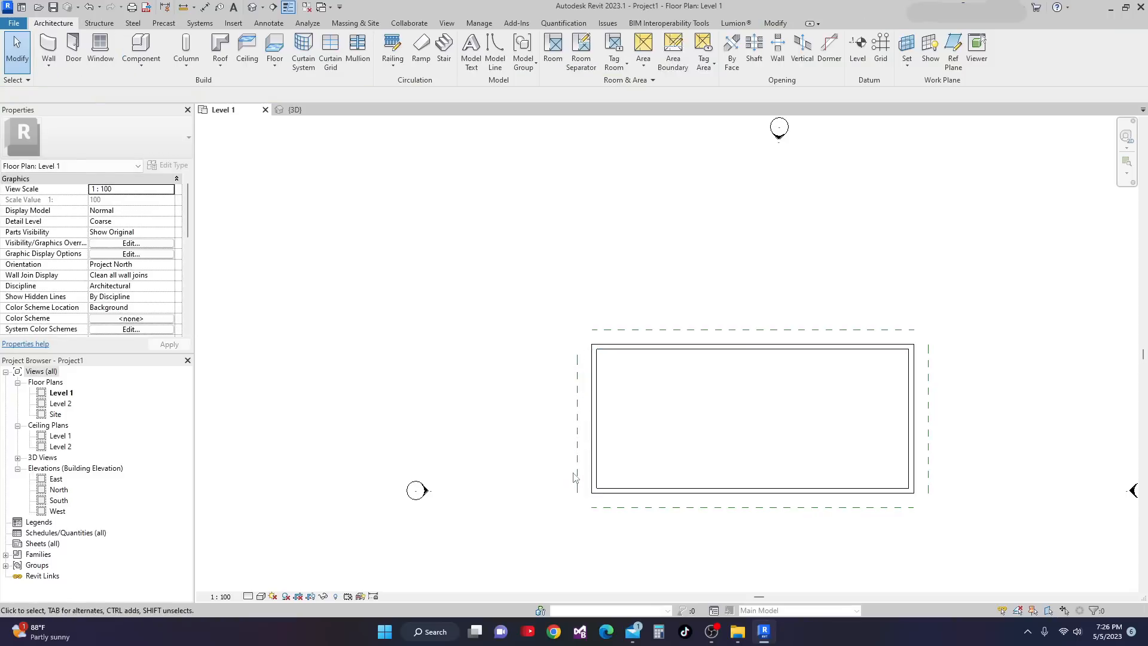
Step: Name the reference plane outside the west short wall Ref 1 and the one outside the east short wall Ref 2
click(577, 442)
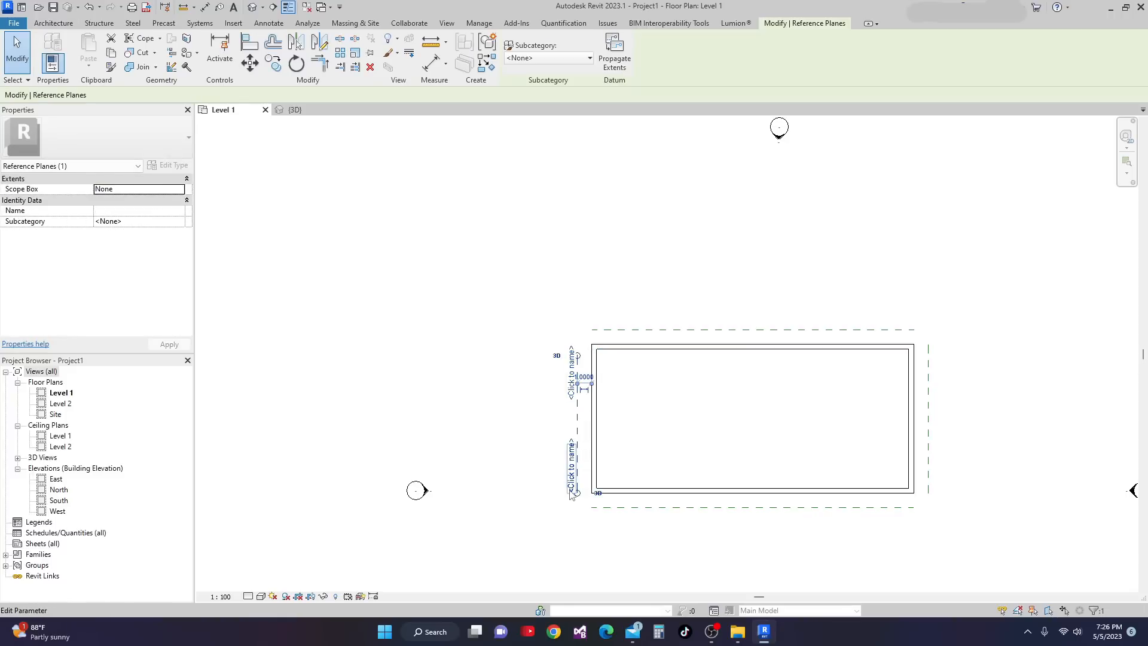
click(571, 487)
text(Ref 1)
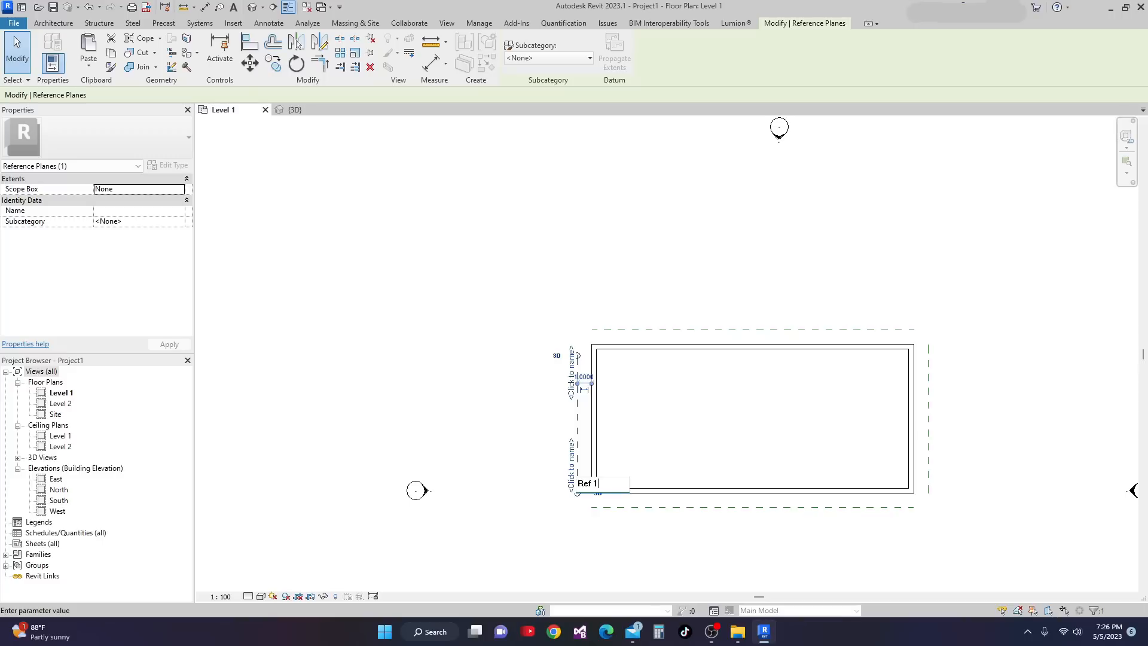
key(Return)
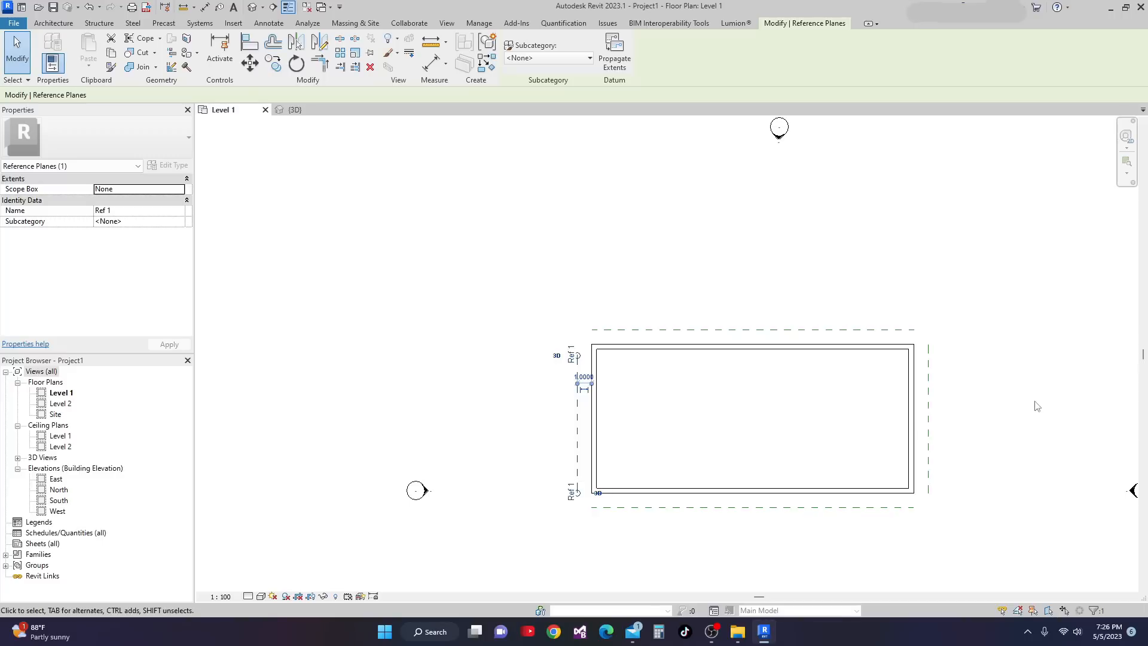
scroll(751, 436, down, 2)
click(859, 430)
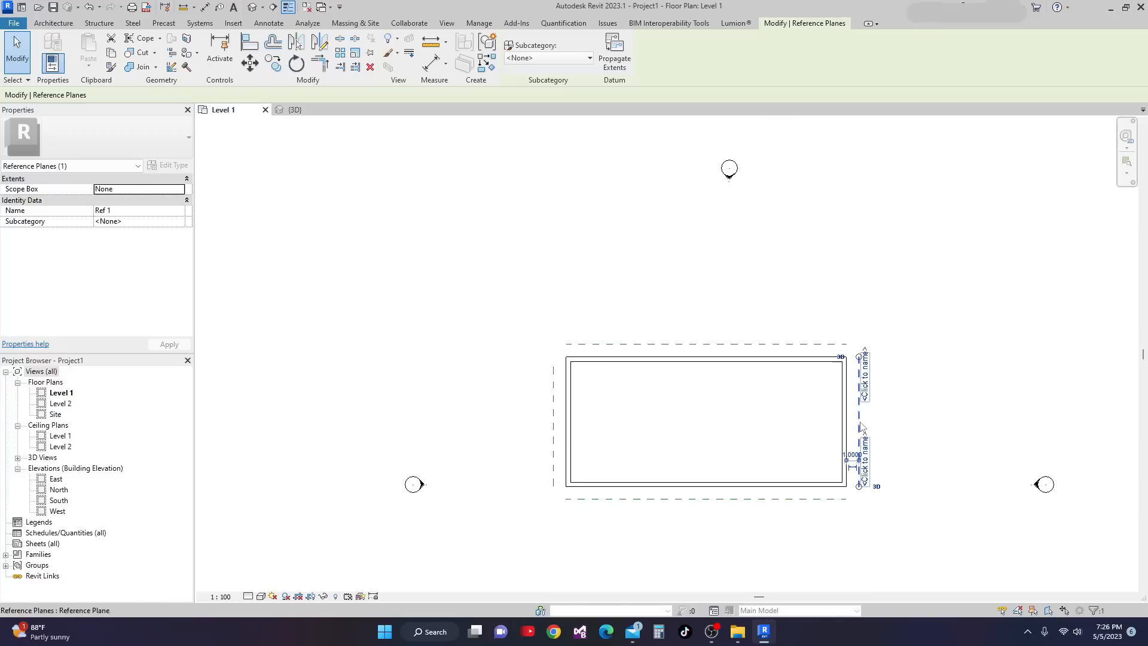
click(867, 476)
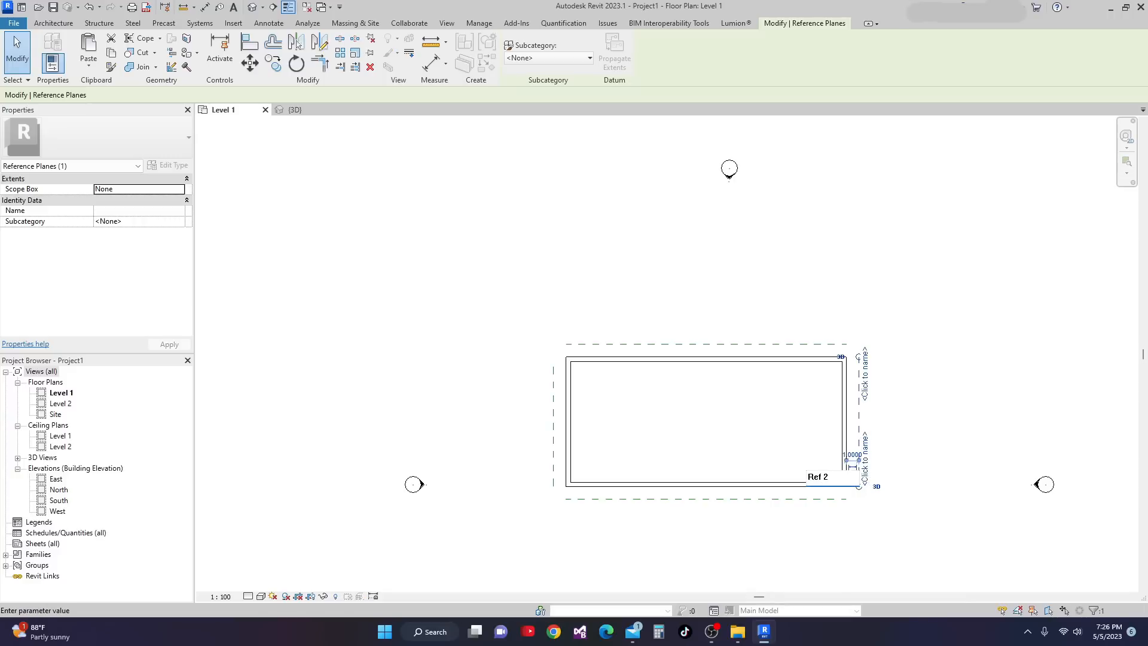
key(Return)
Step: Extend both ends of reference planes Ref 1 and Ref 2 beyond the reference planes along the long walls
scroll(754, 506, down, 1)
middle_drag(743, 506, 722, 464)
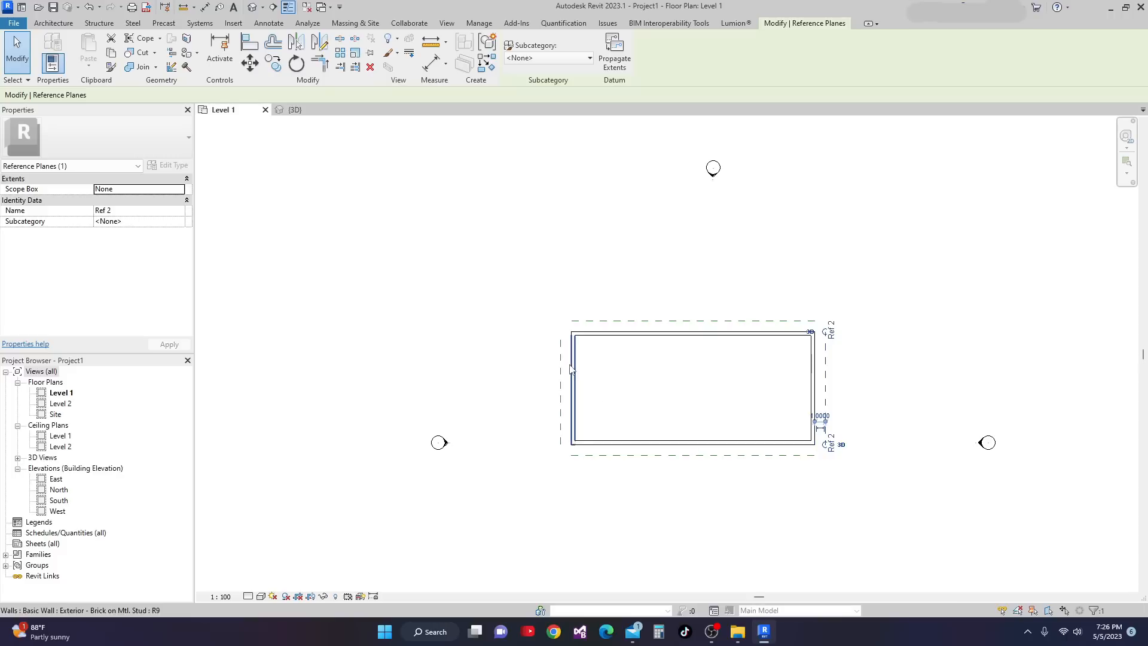
click(560, 388)
drag(561, 341, 559, 291)
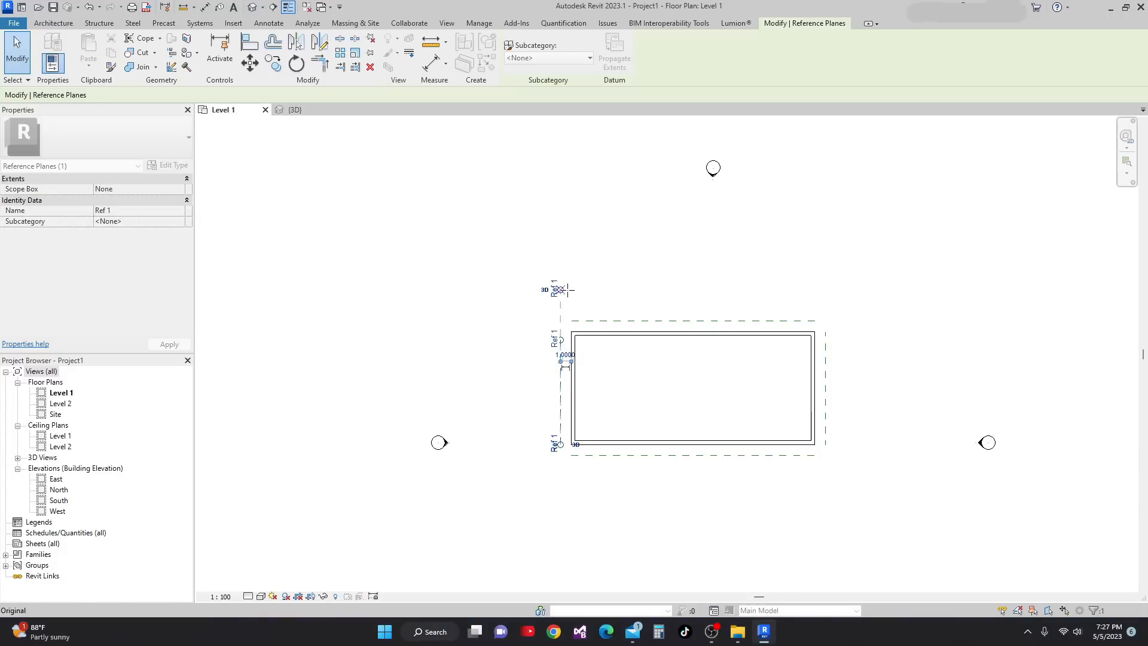
drag(560, 449, 559, 477)
click(826, 417)
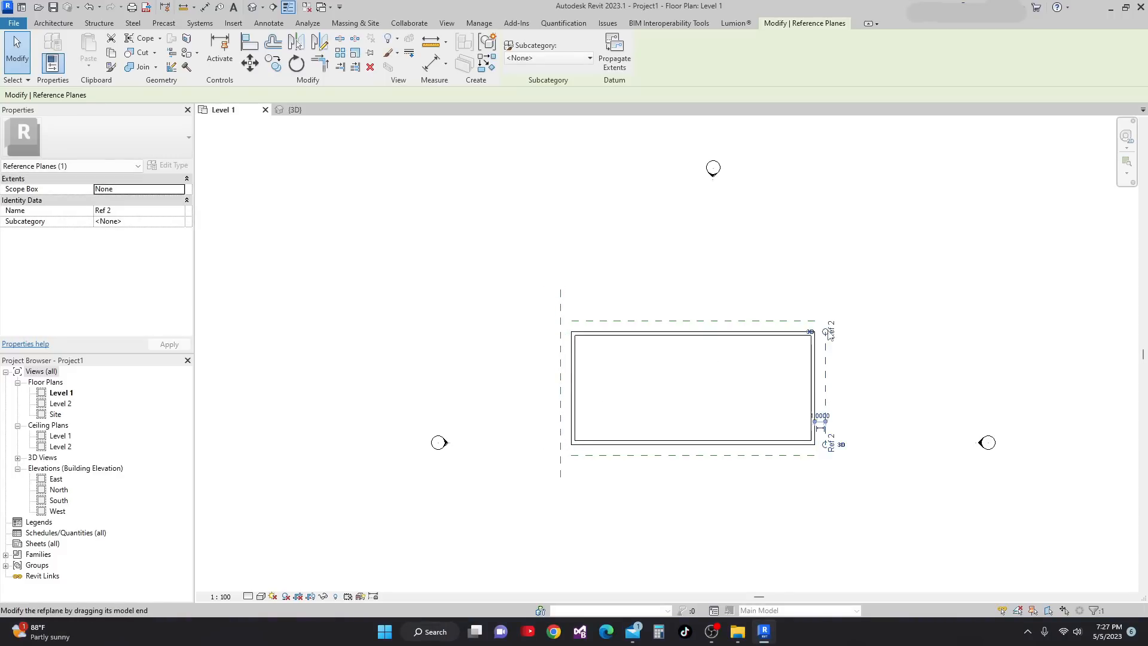
drag(826, 333, 826, 293)
drag(826, 446, 826, 478)
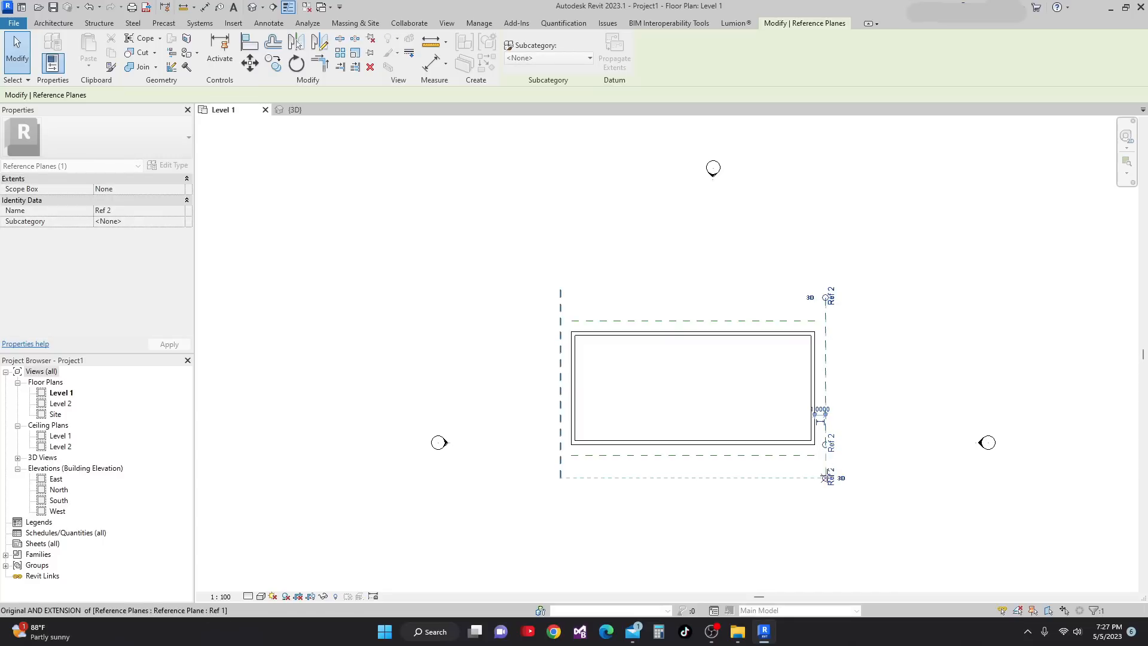
click(909, 474)
Step: Extend both ends of the two reference planes along the long walls so they cross Ref 1 and Ref 2
middle_drag(910, 474, 912, 457)
scroll(777, 420, up, 1)
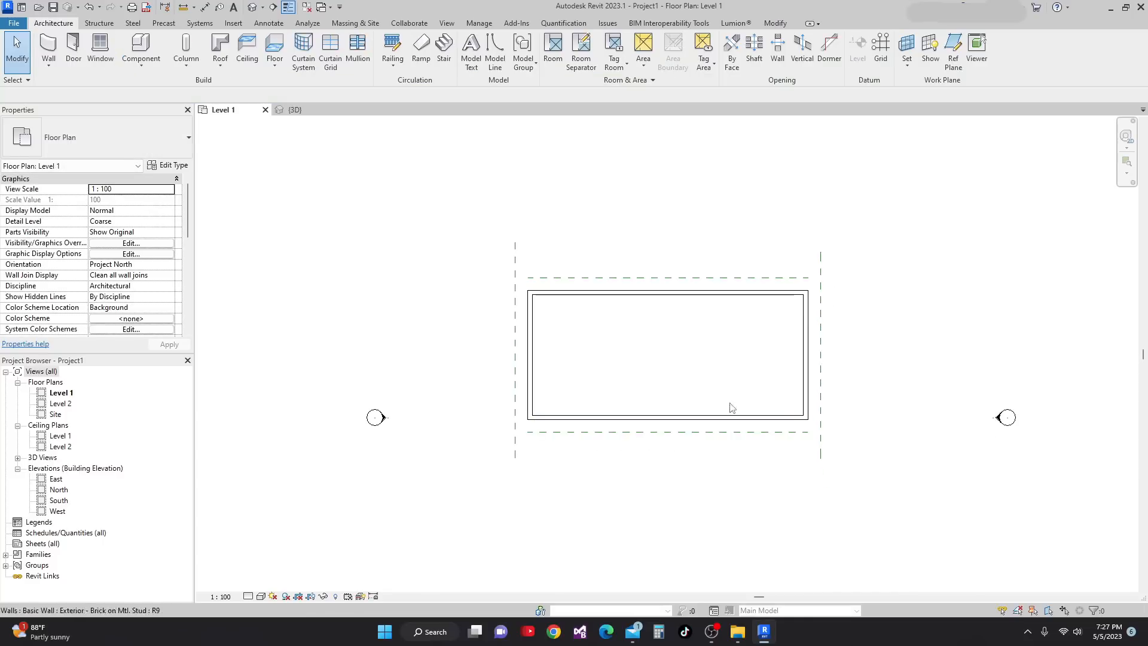
click(598, 278)
drag(529, 281, 485, 278)
click(579, 432)
drag(528, 431, 485, 432)
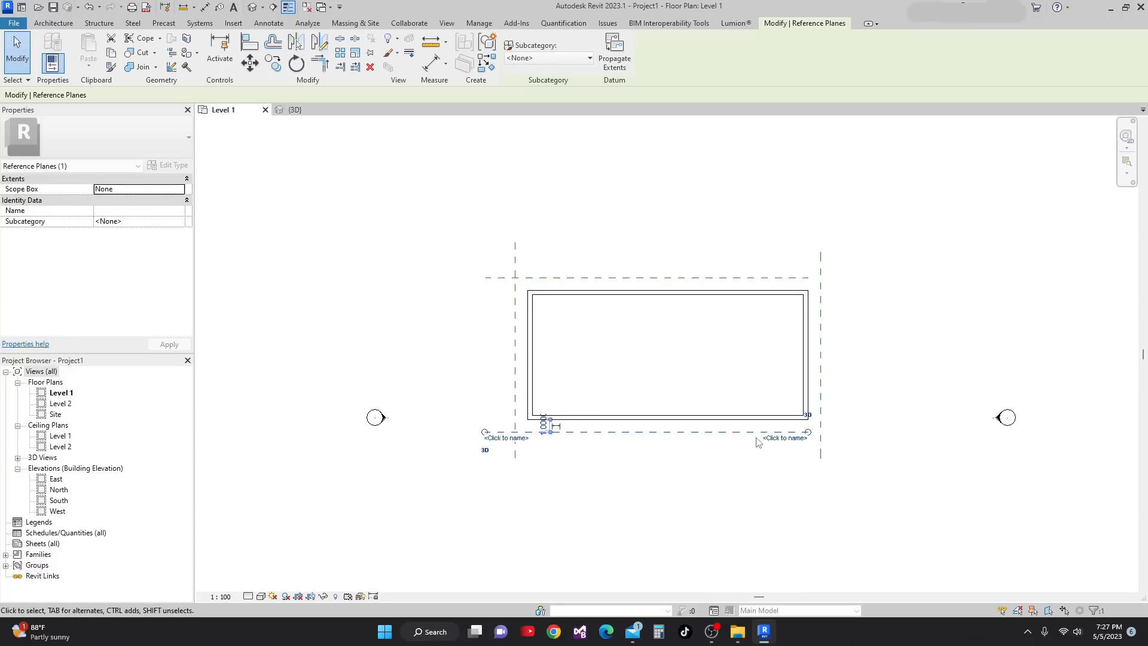
drag(810, 434, 860, 433)
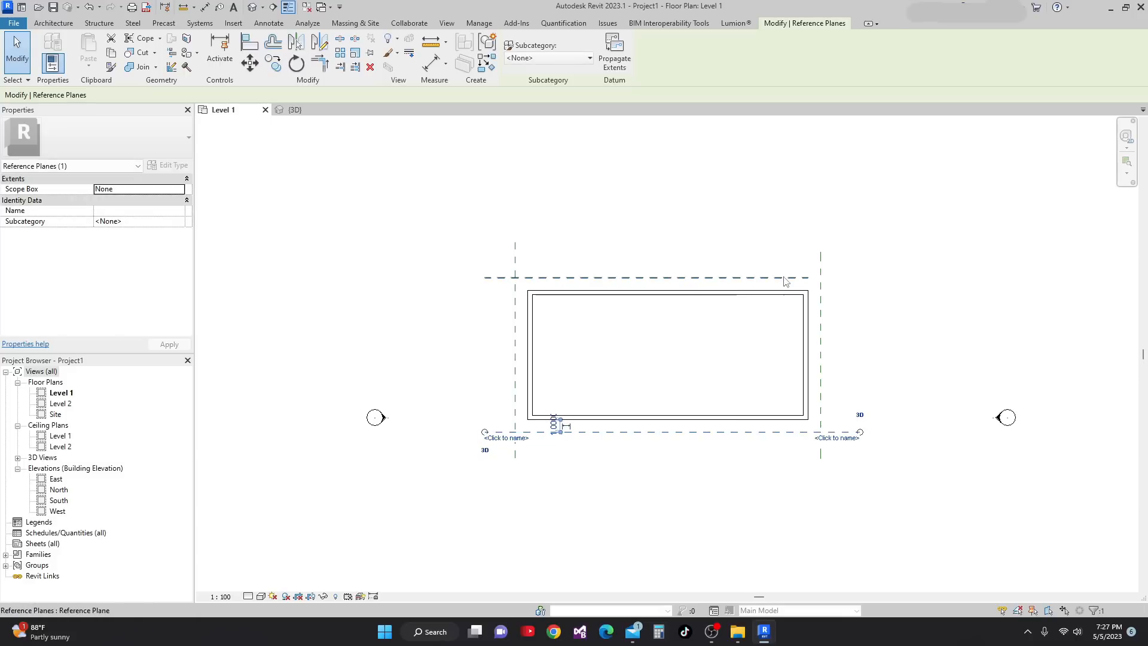
click(785, 278)
drag(808, 277, 860, 282)
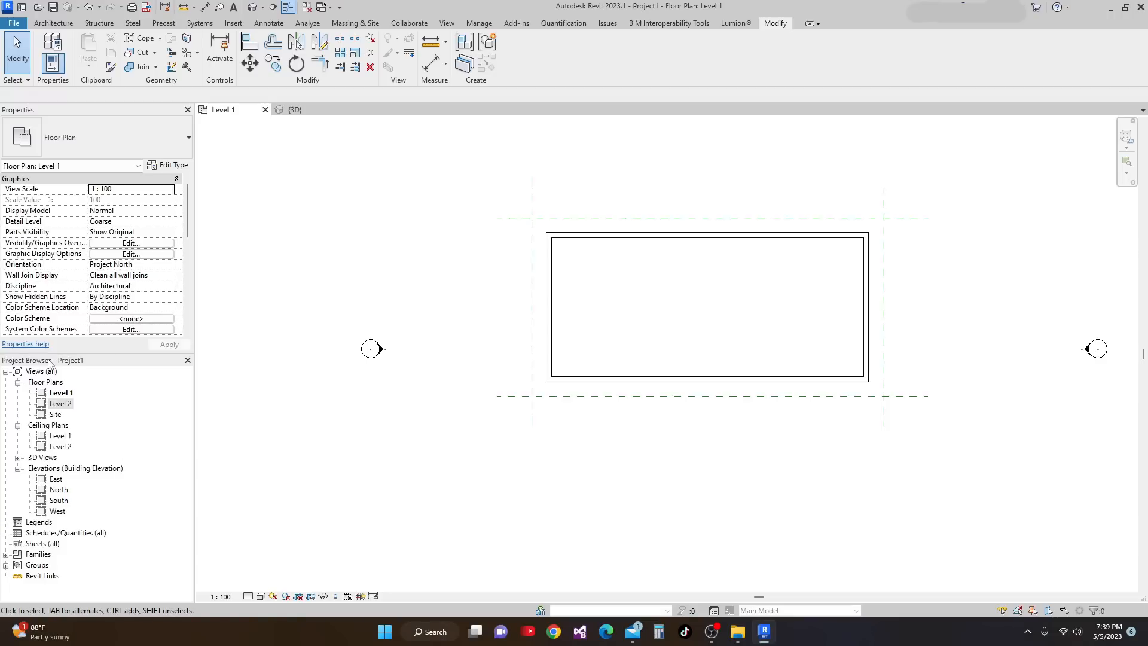
Step: In the West elevation, create an in-place model in the Roofs category named Roofs In Place
double_click(57, 511)
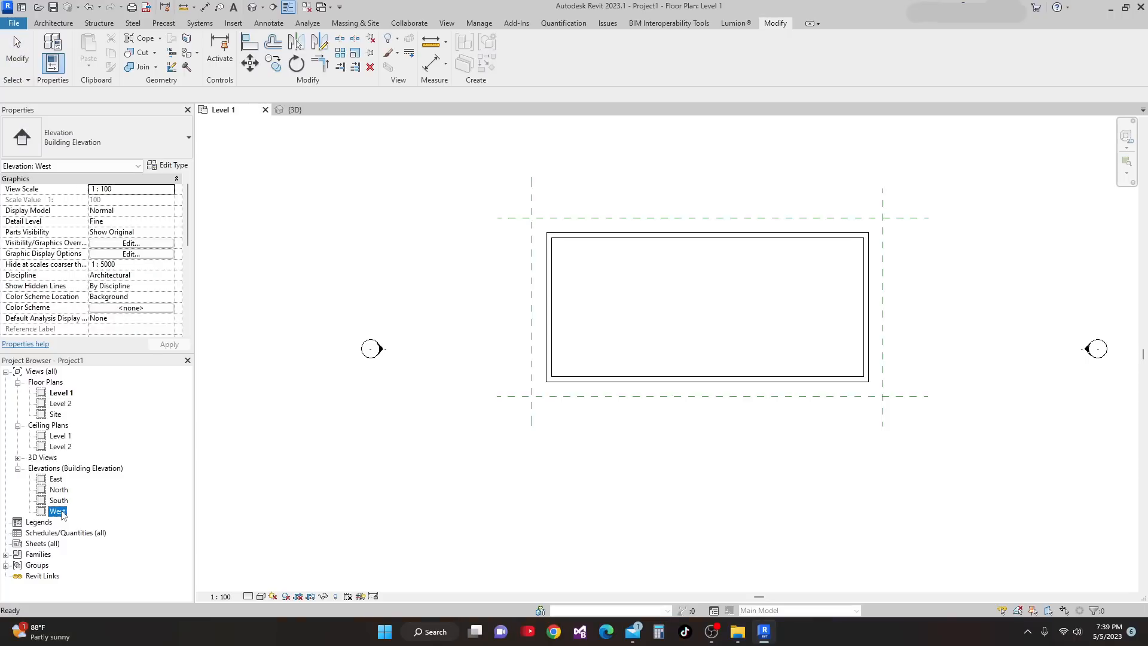
mouse_move(416, 514)
middle_down()
mouse_move(525, 479)
mouse_move(529, 409)
middle_up()
scroll(478, 514, down, 3)
scroll(482, 338, up, 2)
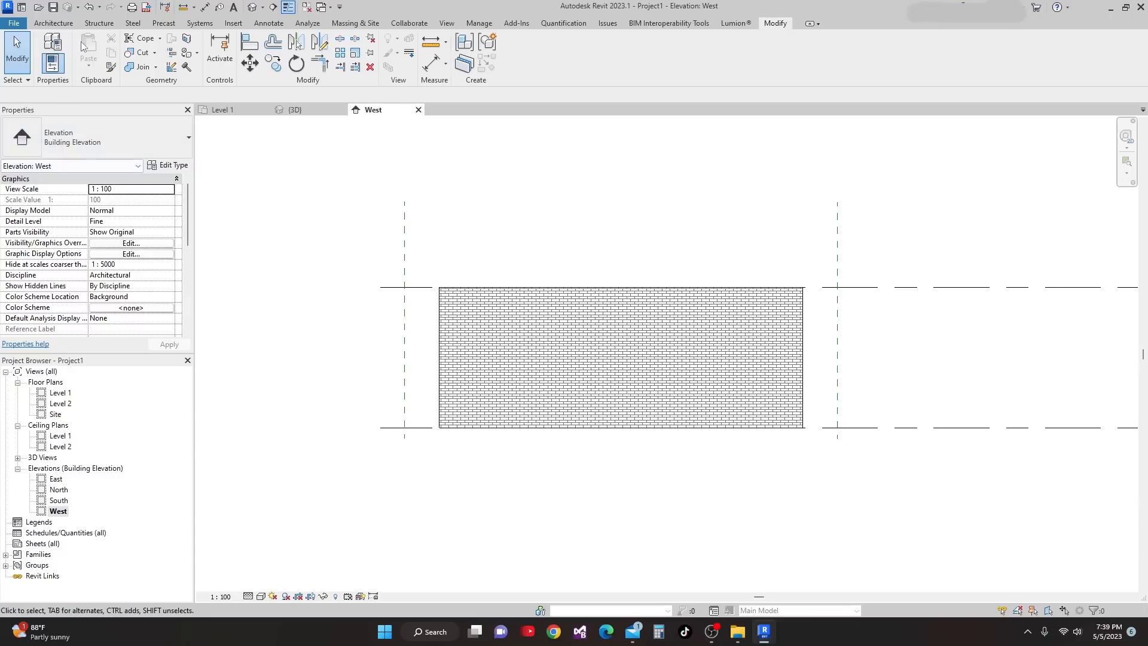
click(47, 23)
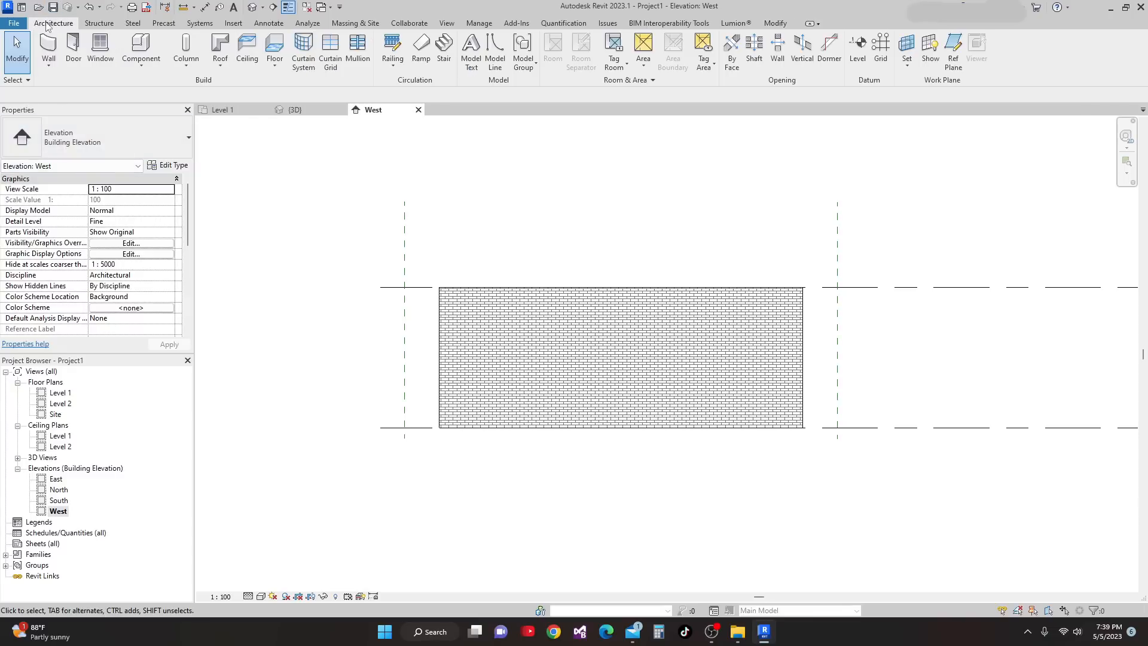
click(142, 67)
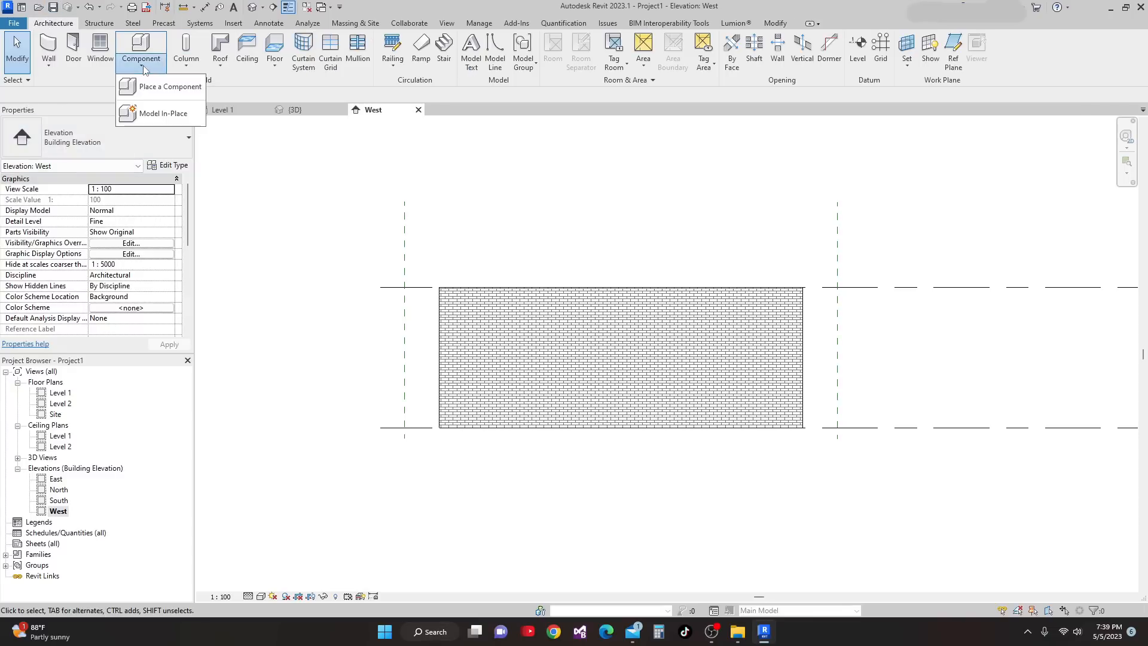
click(158, 114)
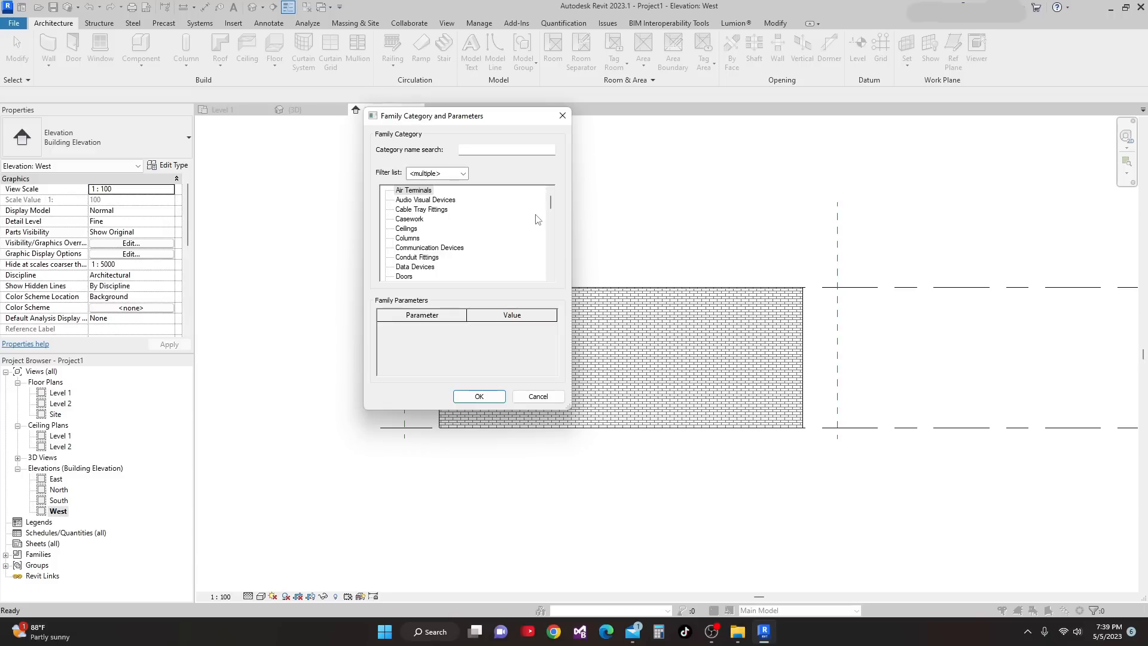
drag(553, 207, 554, 251)
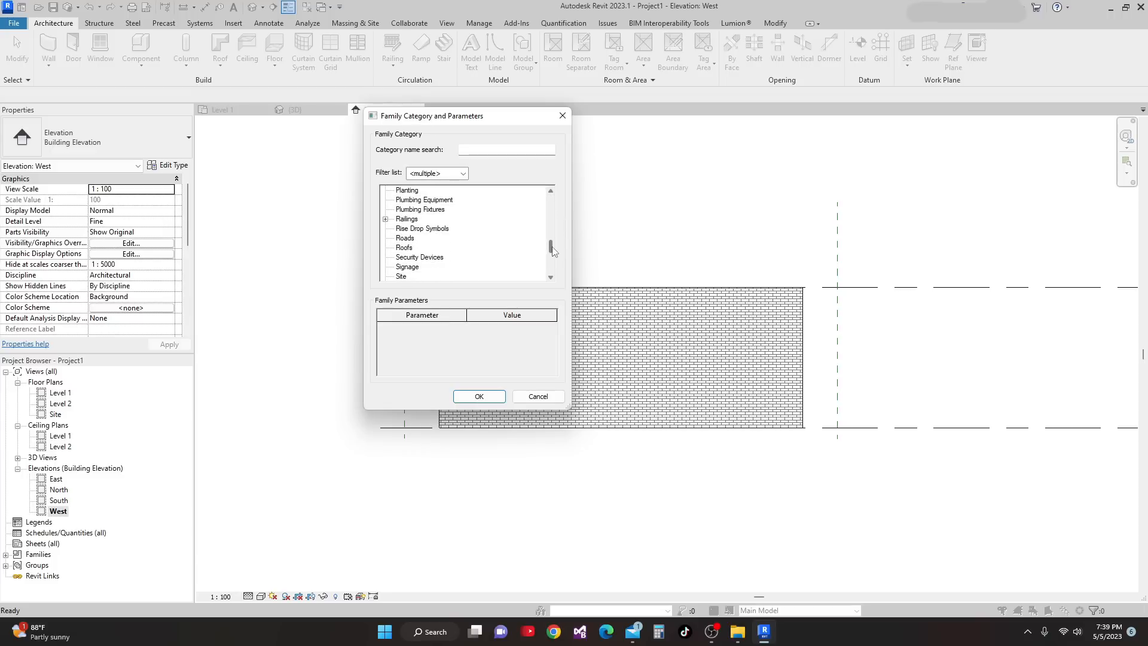
click(400, 248)
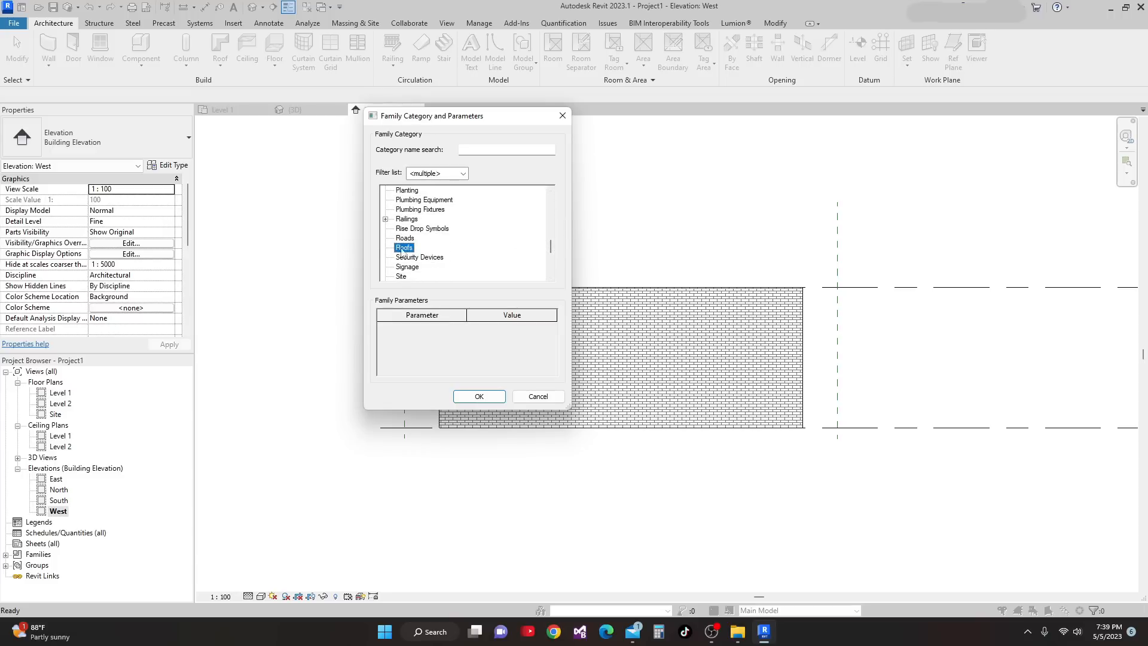
click(479, 396)
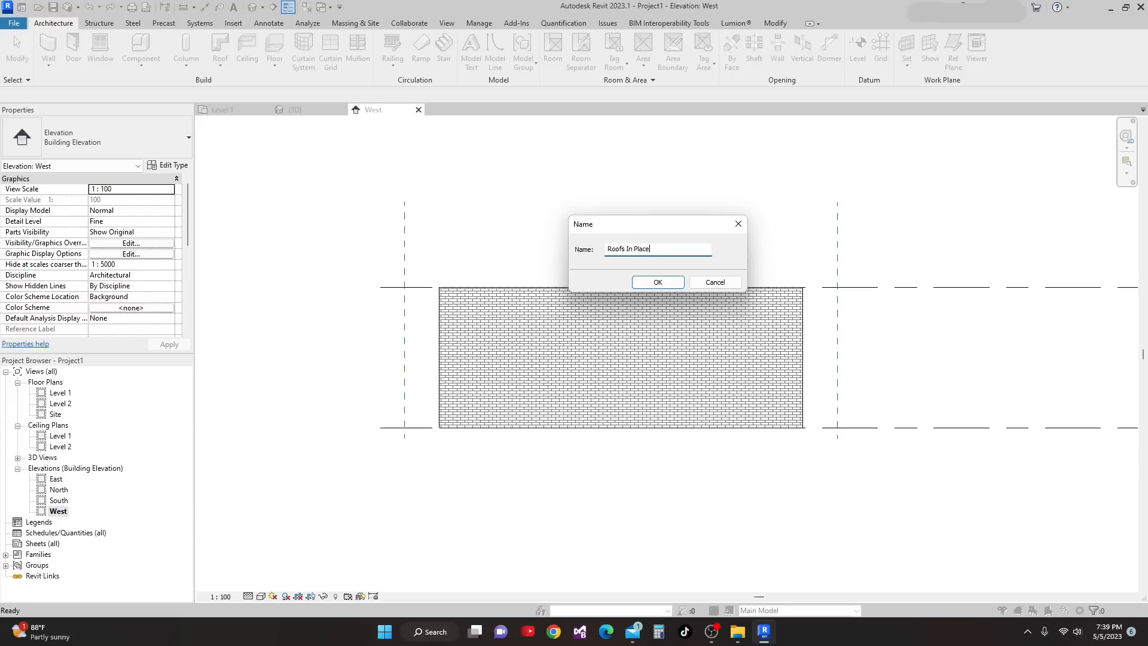
click(660, 283)
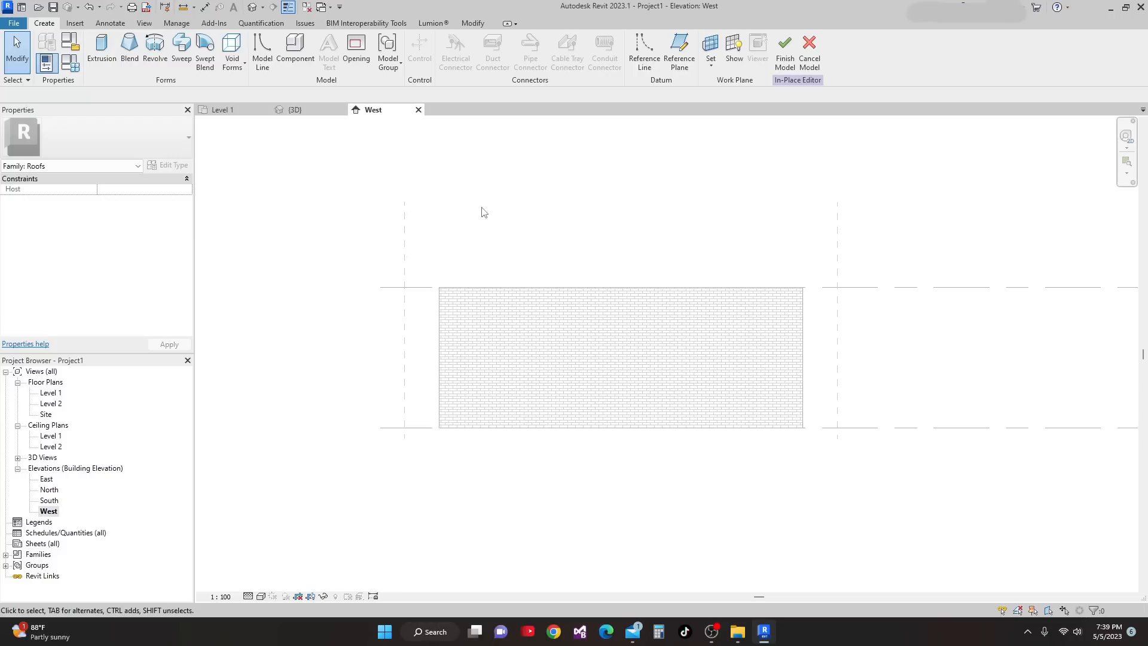
Step: Start a solid Blend with Reference Plane : Ref 1 as its work plane
click(129, 60)
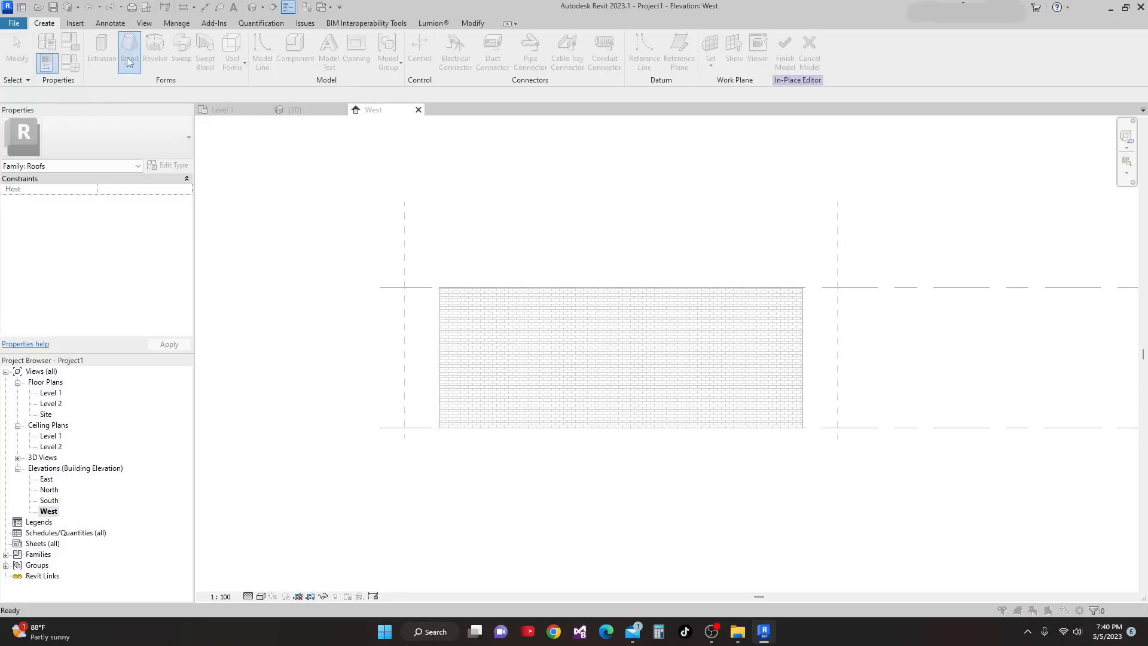
click(431, 266)
click(628, 267)
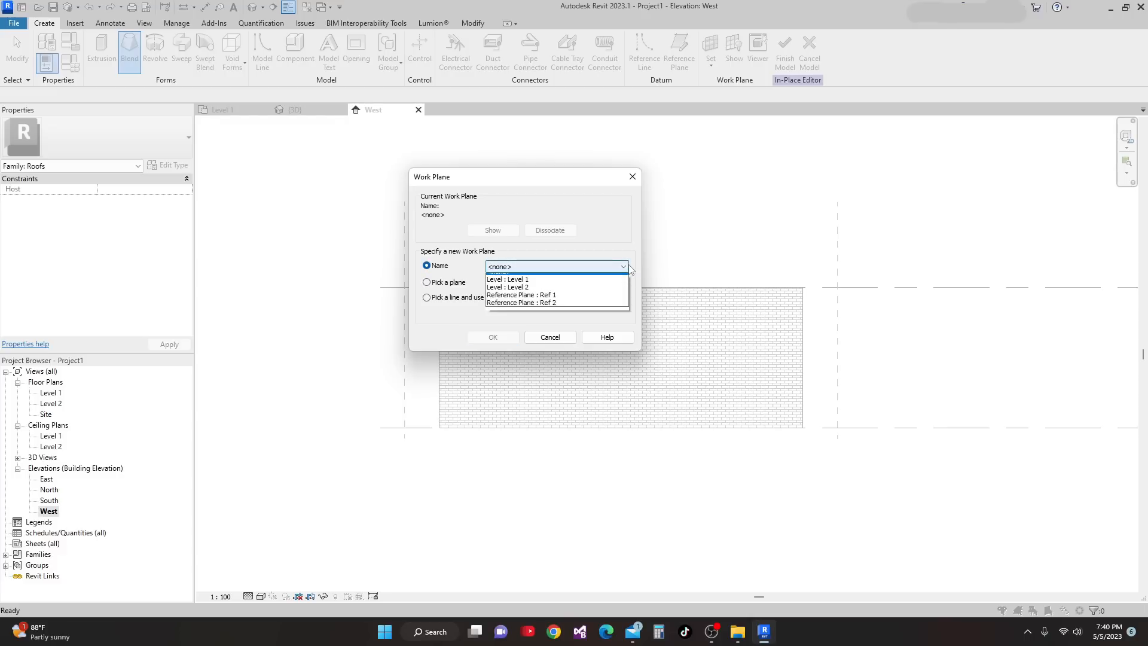
click(538, 302)
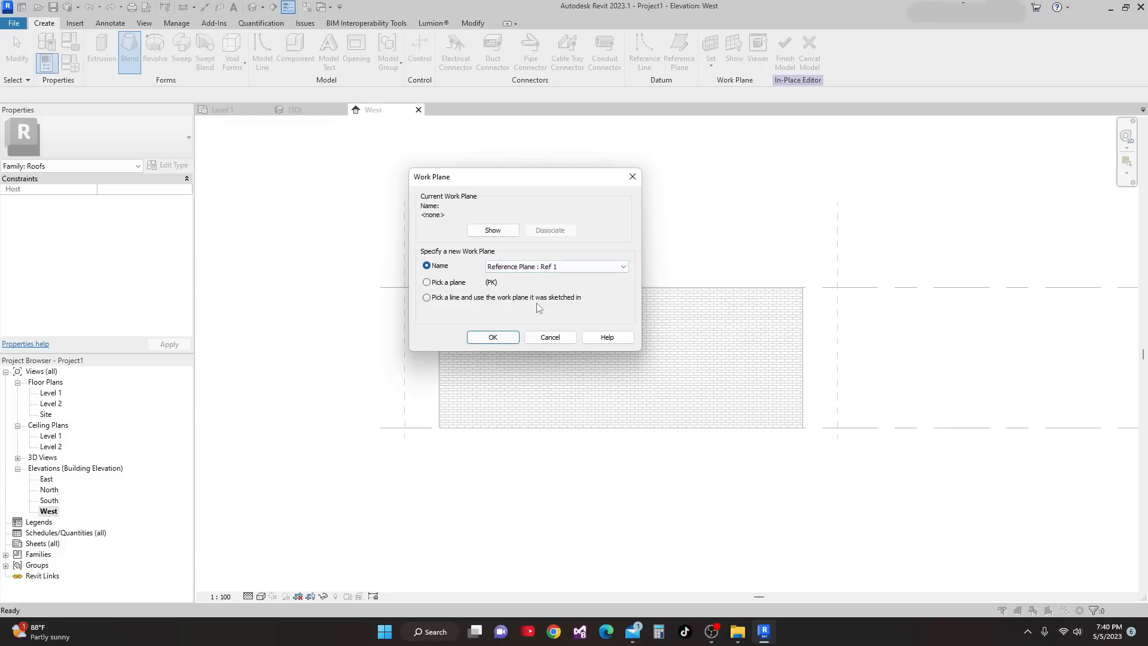
click(504, 338)
Step: Draw a base-boundary arc at Level 2 between the two outer reference planes, bulging upward with a radius of about 12.96 m
scroll(575, 261, up, 1)
scroll(575, 261, up, 1)
middle_drag(581, 245, 591, 261)
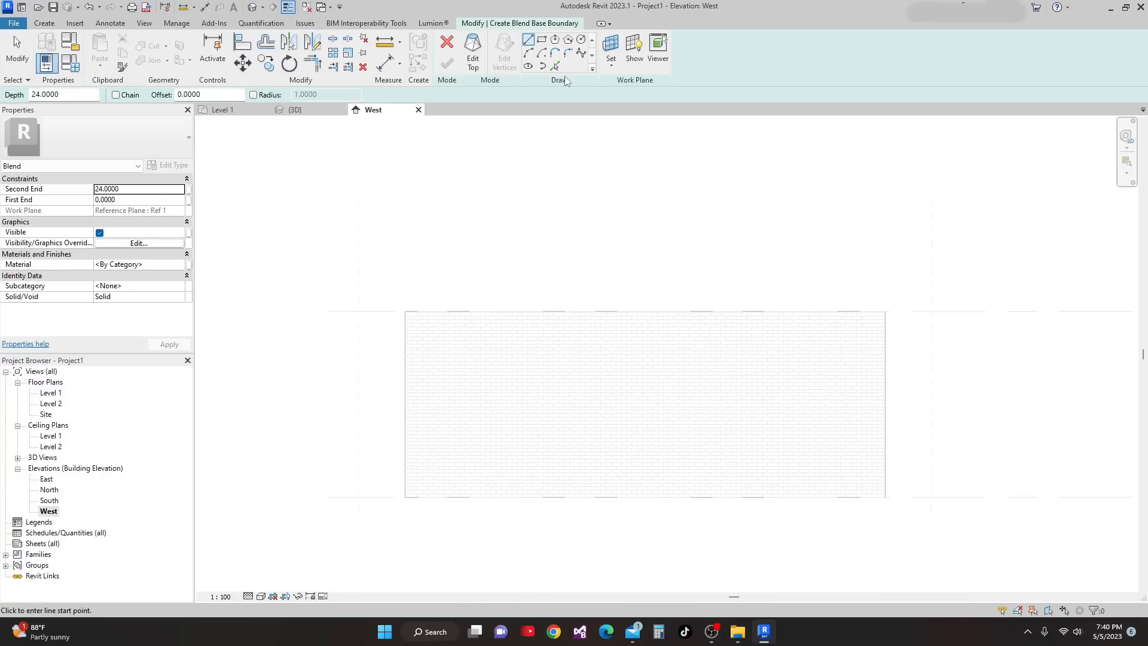
click(531, 55)
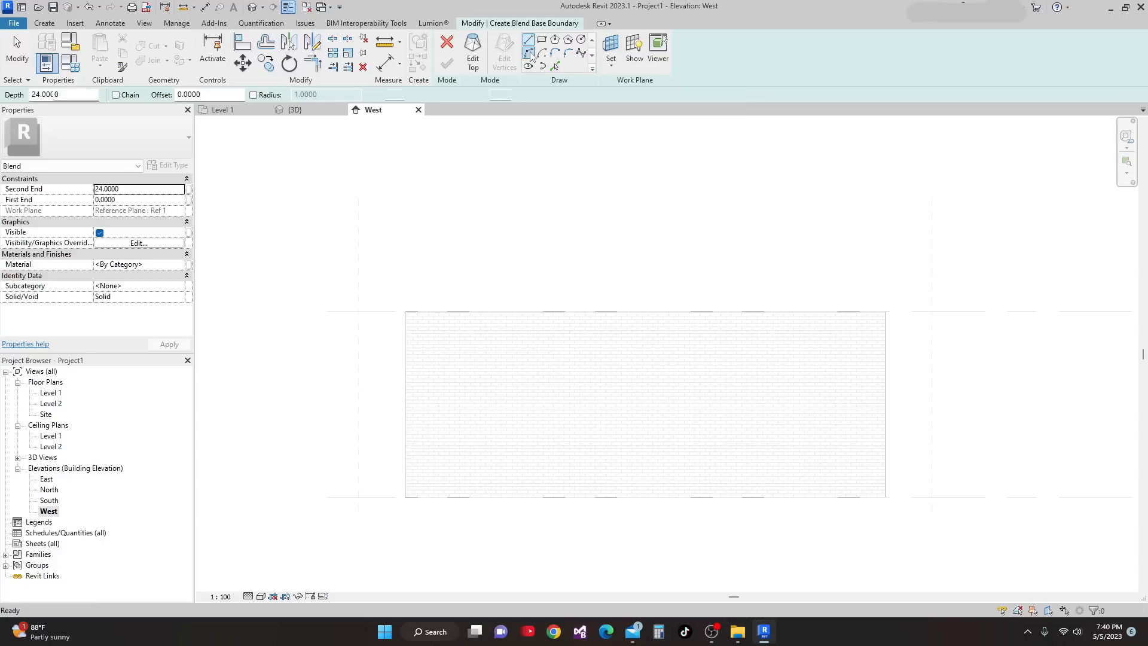
click(358, 312)
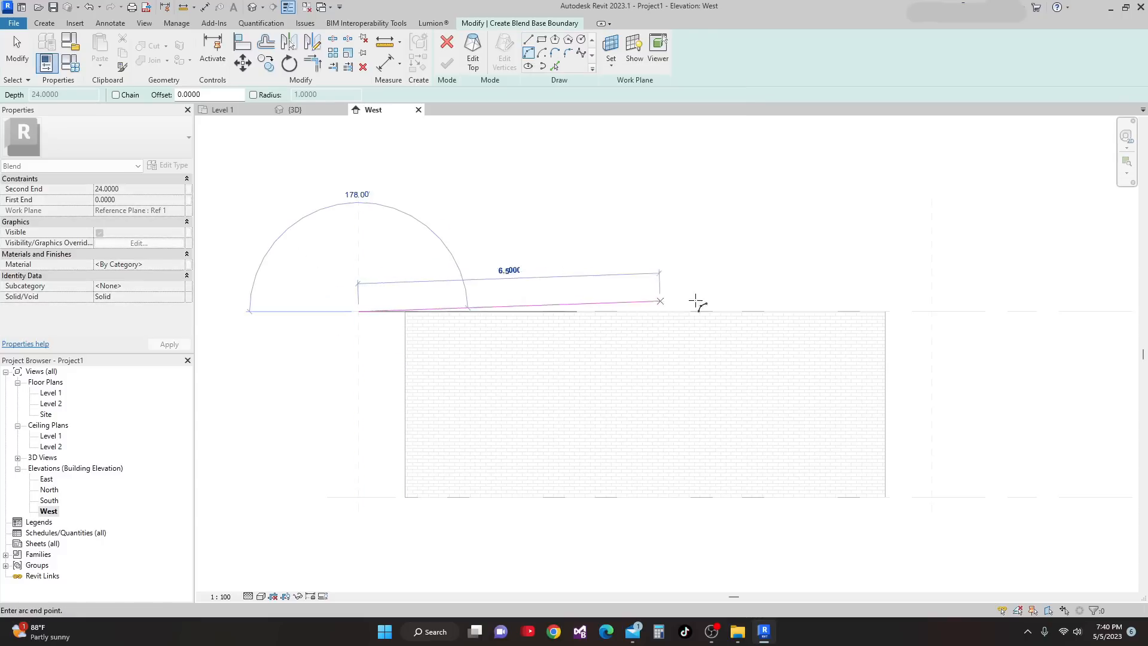
click(932, 312)
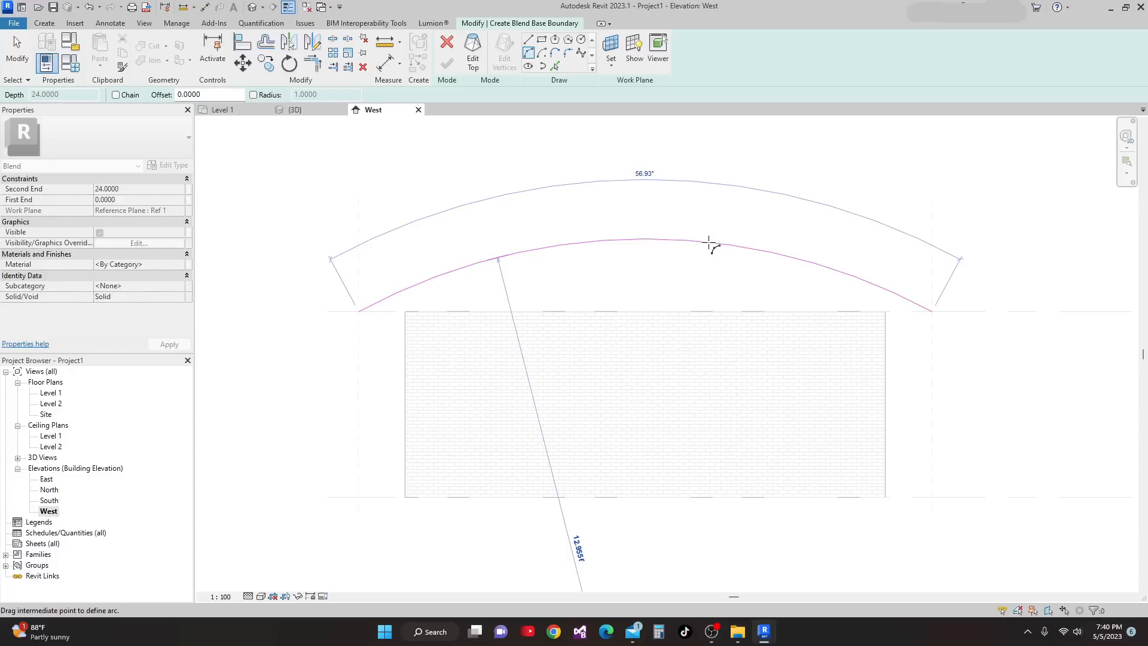
click(709, 245)
scroll(718, 254, down, 2)
middle_drag(635, 269, 619, 230)
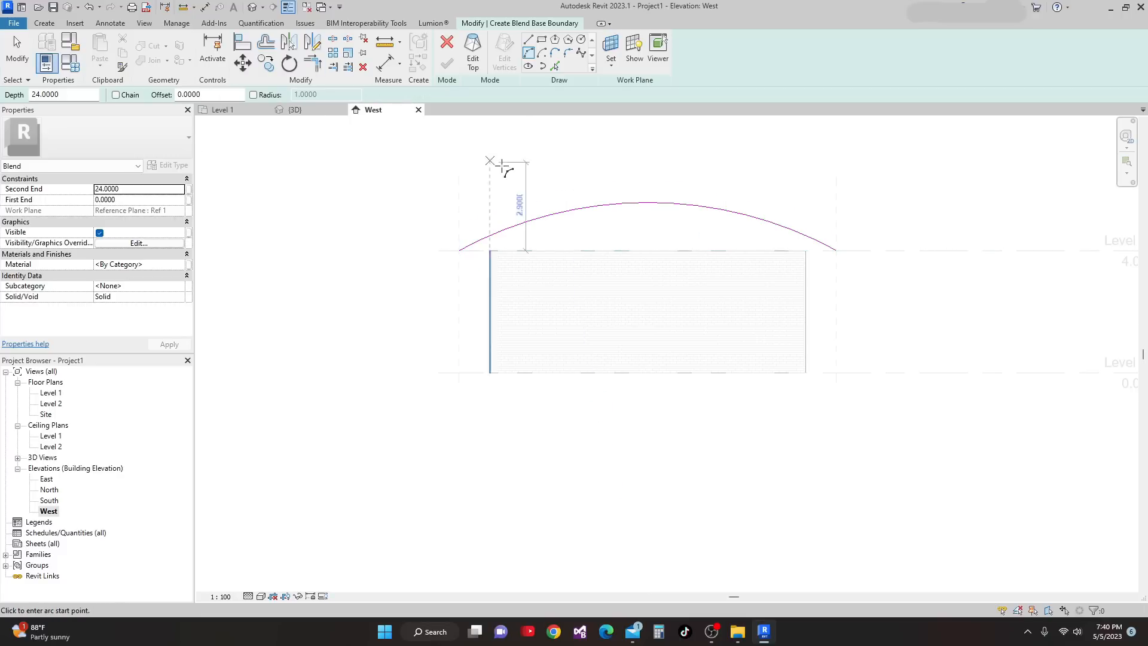
key(Escape)
key(Escape)
Step: Offset a copy of the boundary arc 0.2 m upward
click(590, 211)
click(590, 211)
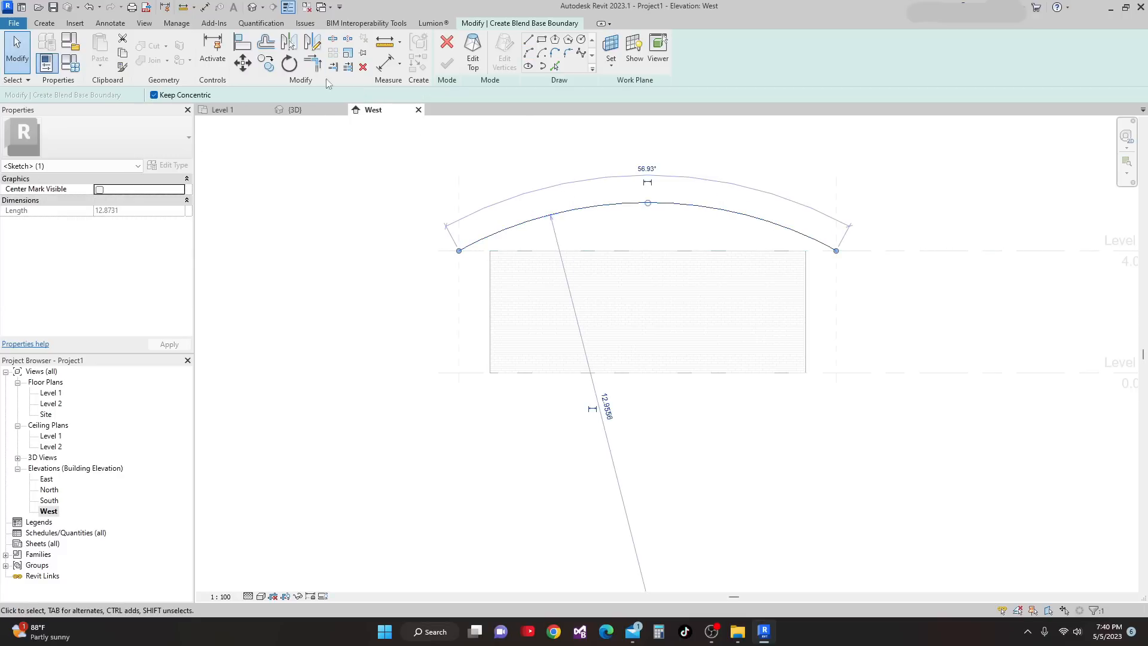
click(271, 47)
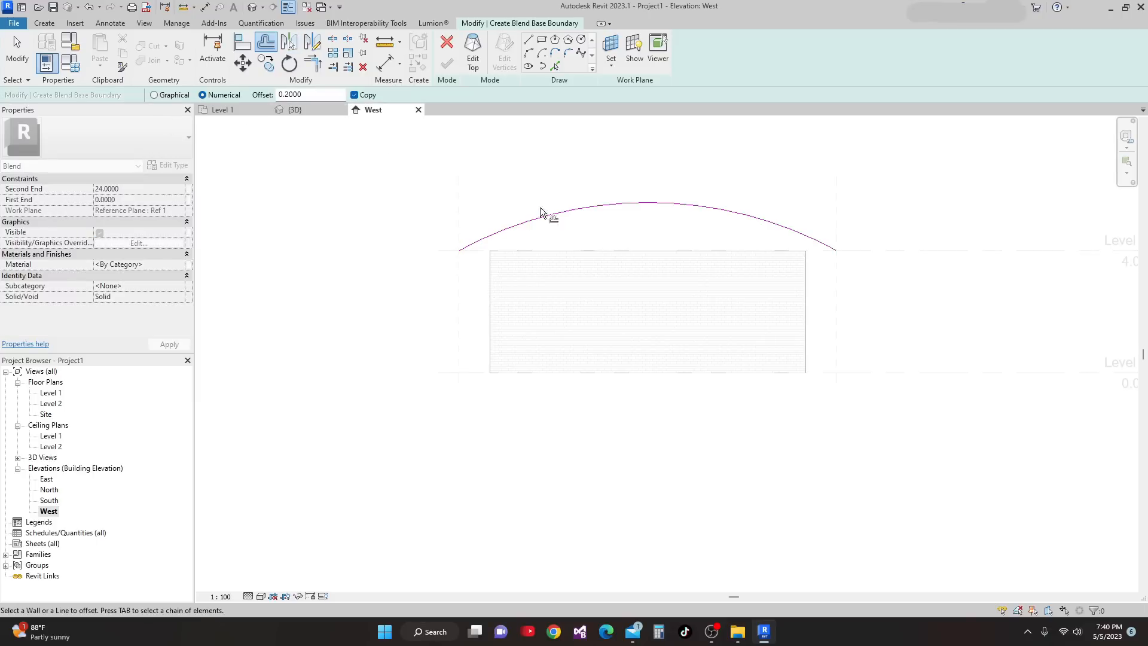
scroll(551, 217, up, 3)
click(554, 225)
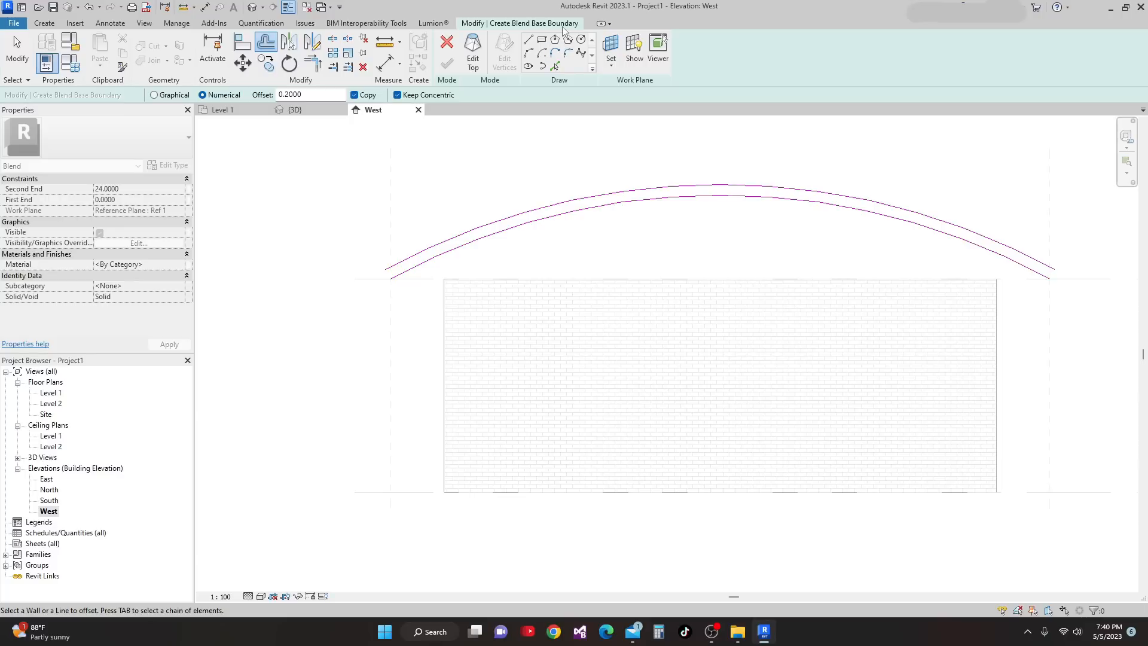
Step: Close the left end of the two boundary arcs with a straight line between their endpoints
click(529, 40)
scroll(397, 272, up, 4)
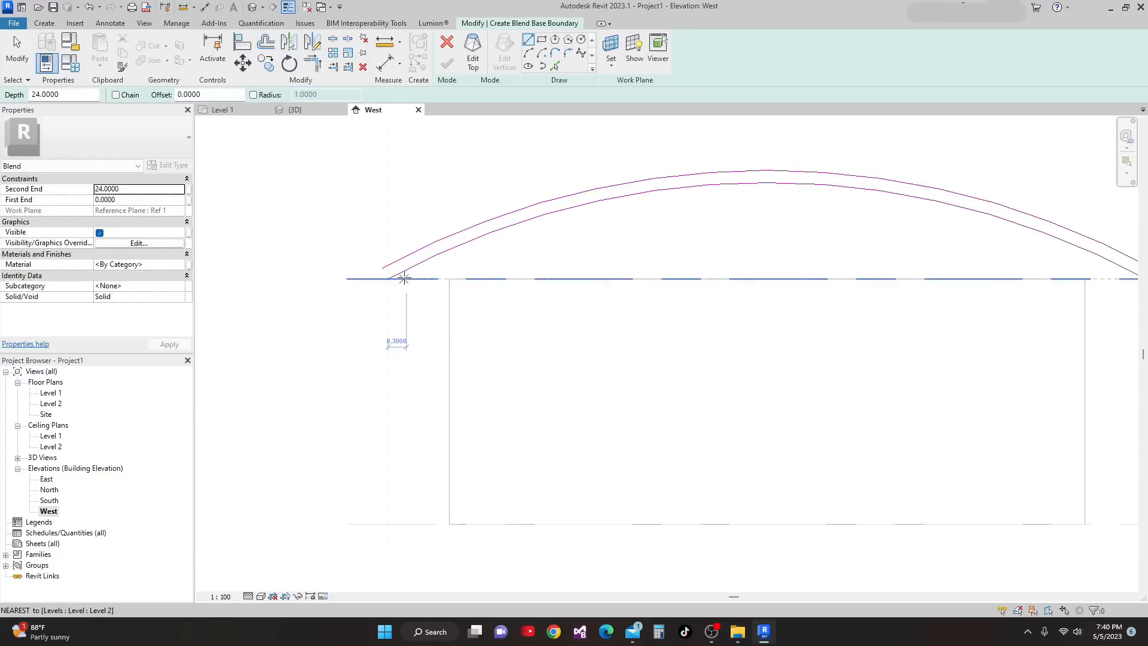
click(373, 264)
click(382, 281)
scroll(544, 256, down, 4)
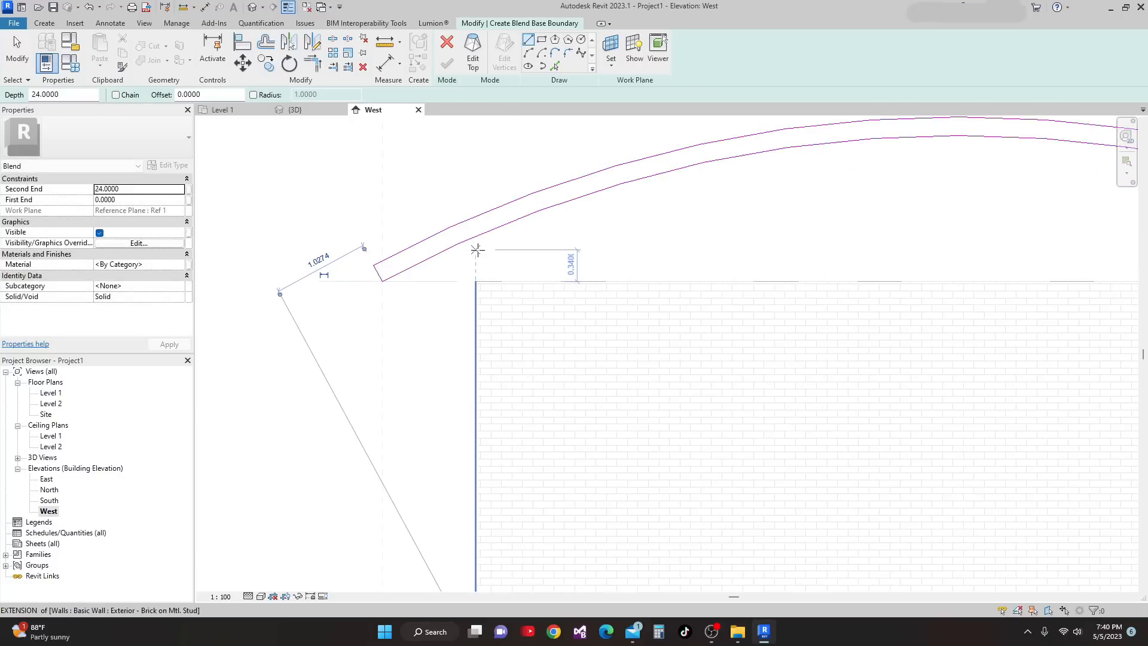
Step: Close the right end of the two boundary arcs with a straight line between their endpoints
scroll(933, 261, up, 2)
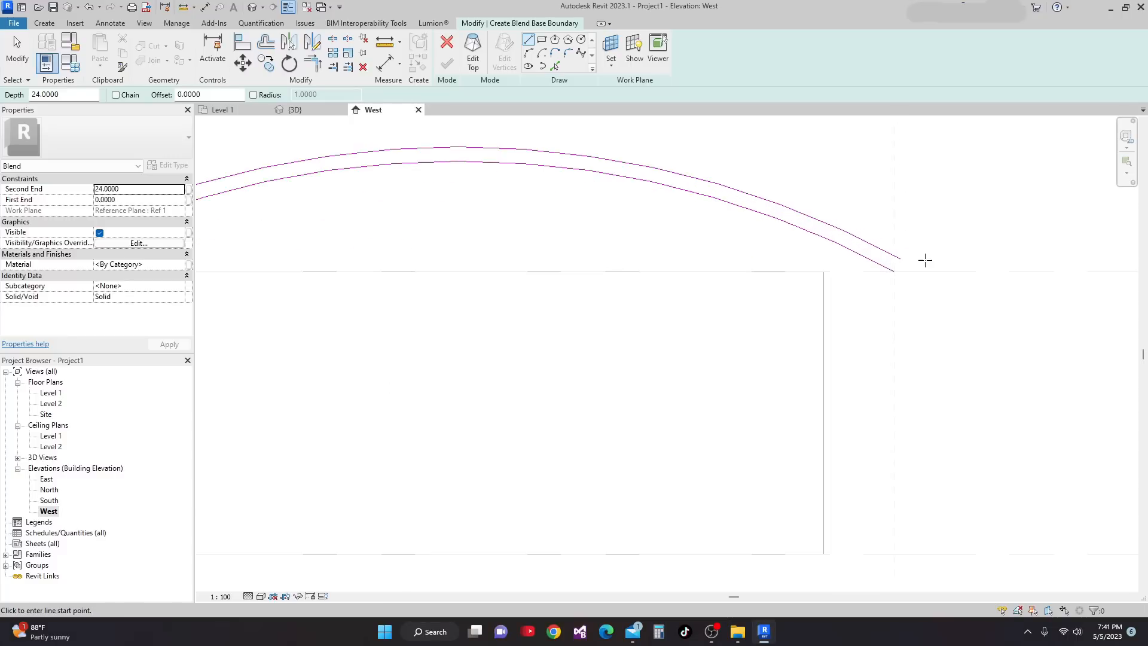
click(900, 258)
scroll(890, 272, up, 3)
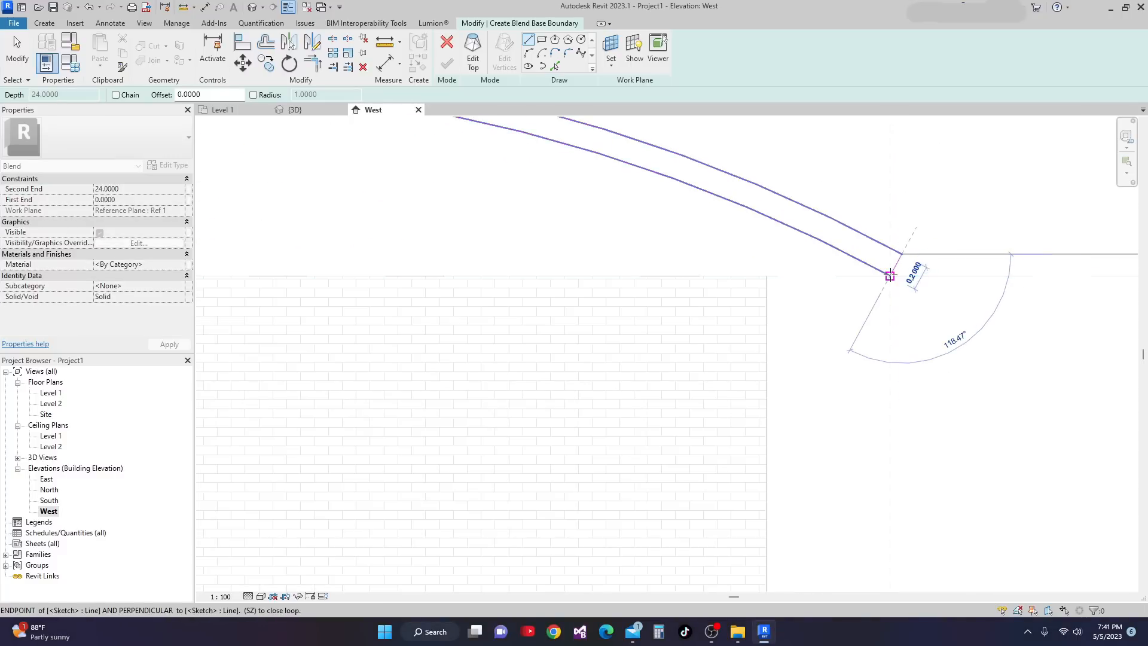
click(890, 275)
scroll(832, 218, down, 1)
scroll(572, 249, down, 3)
mouse_move(661, 231)
middle_down()
mouse_move(601, 248)
mouse_move(644, 232)
middle_up()
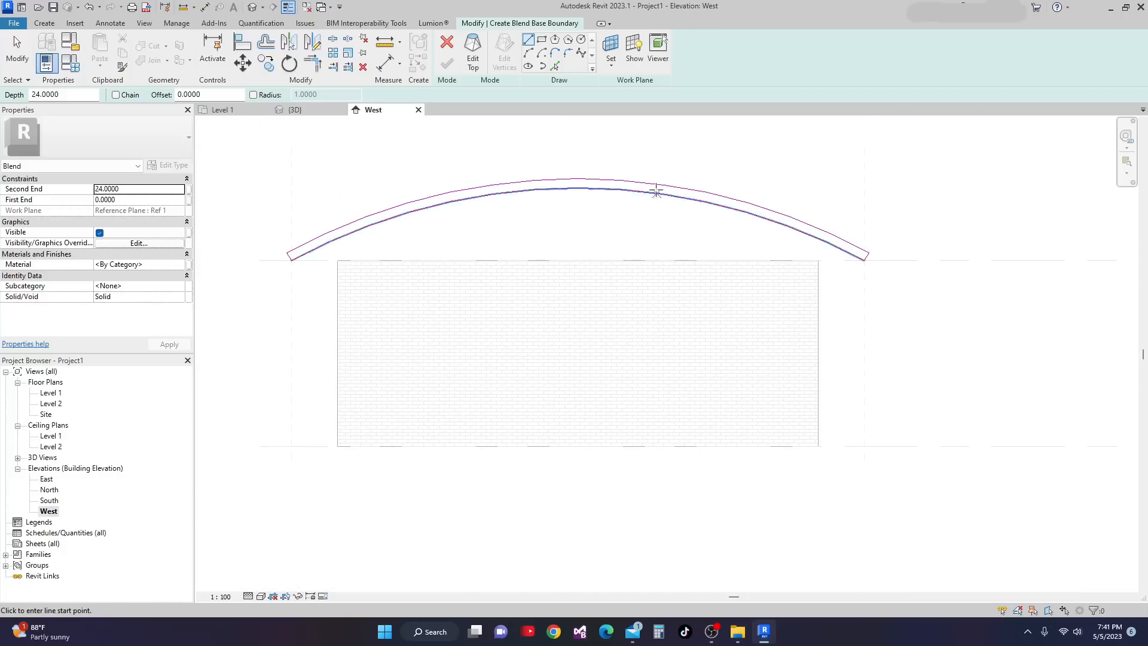
Step: Switch to the blend's top boundary and draw a 5.4 m line rising at 30° from the base profile's lower left corner
click(472, 64)
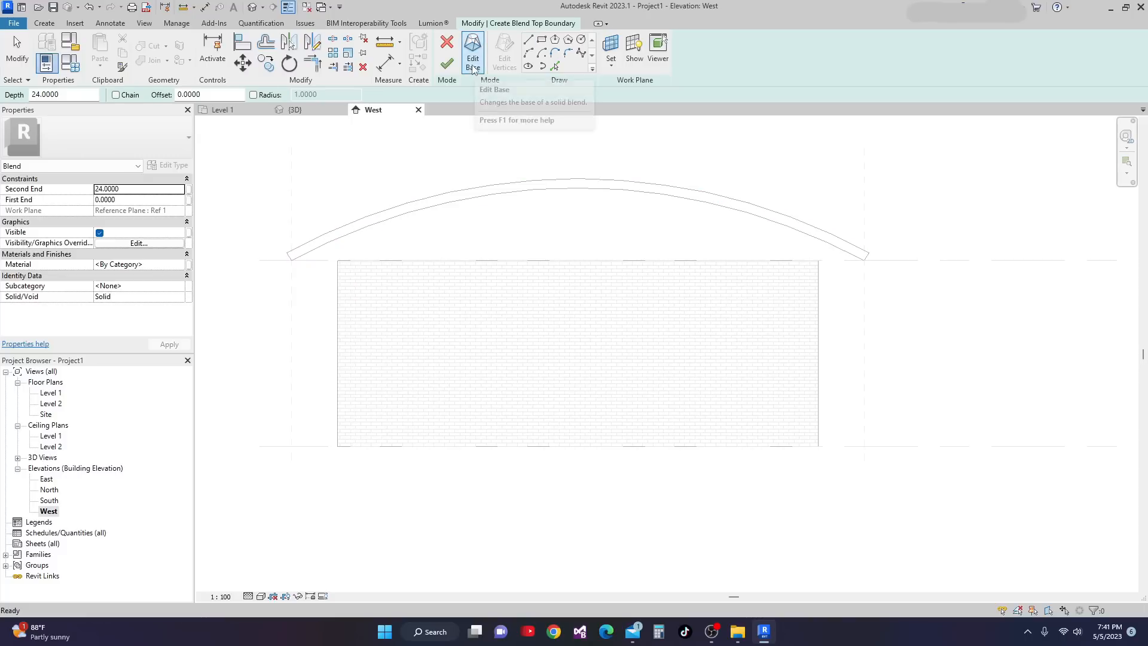
middle_drag(626, 189, 648, 173)
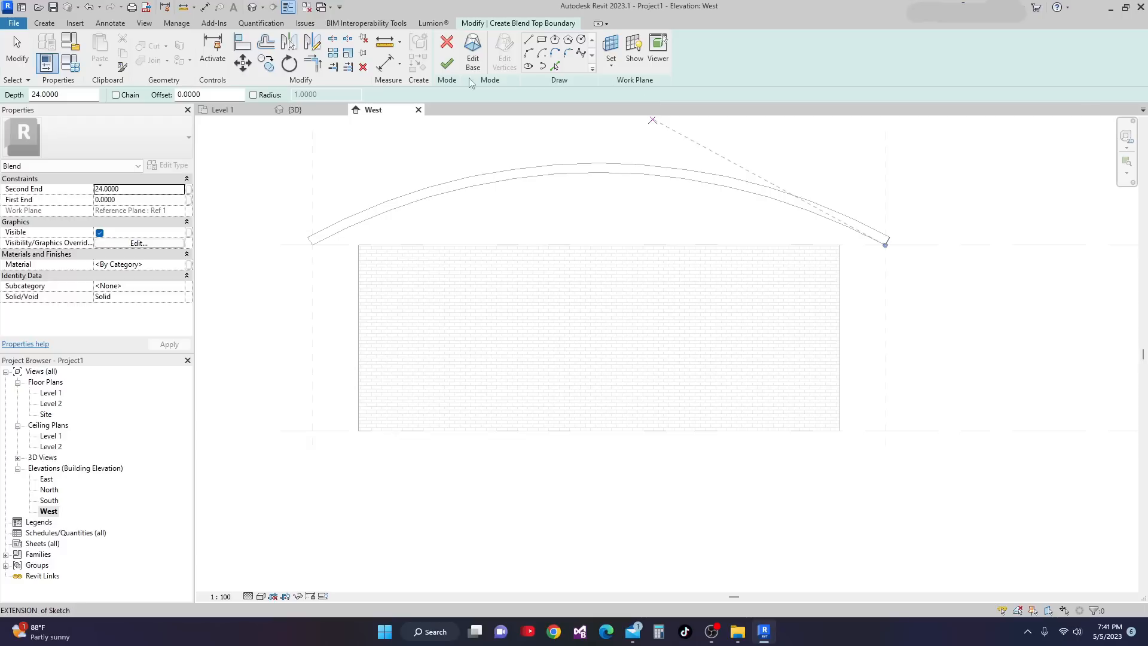
scroll(666, 225, down, 1)
middle_drag(666, 225, 659, 272)
click(528, 39)
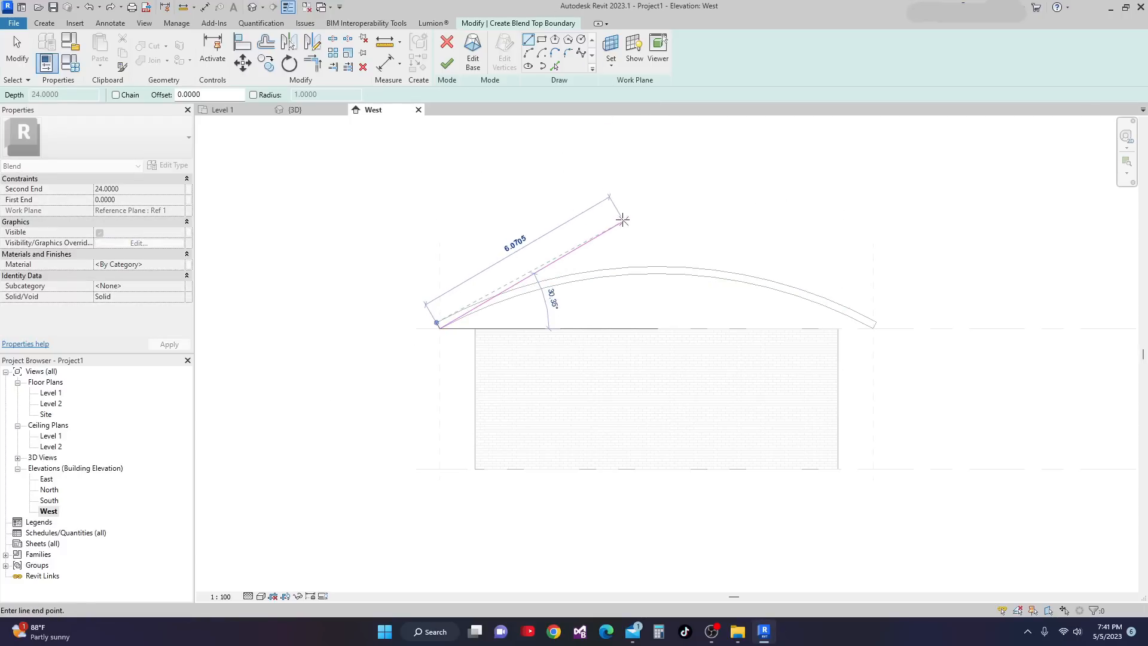
scroll(619, 216, up, 2)
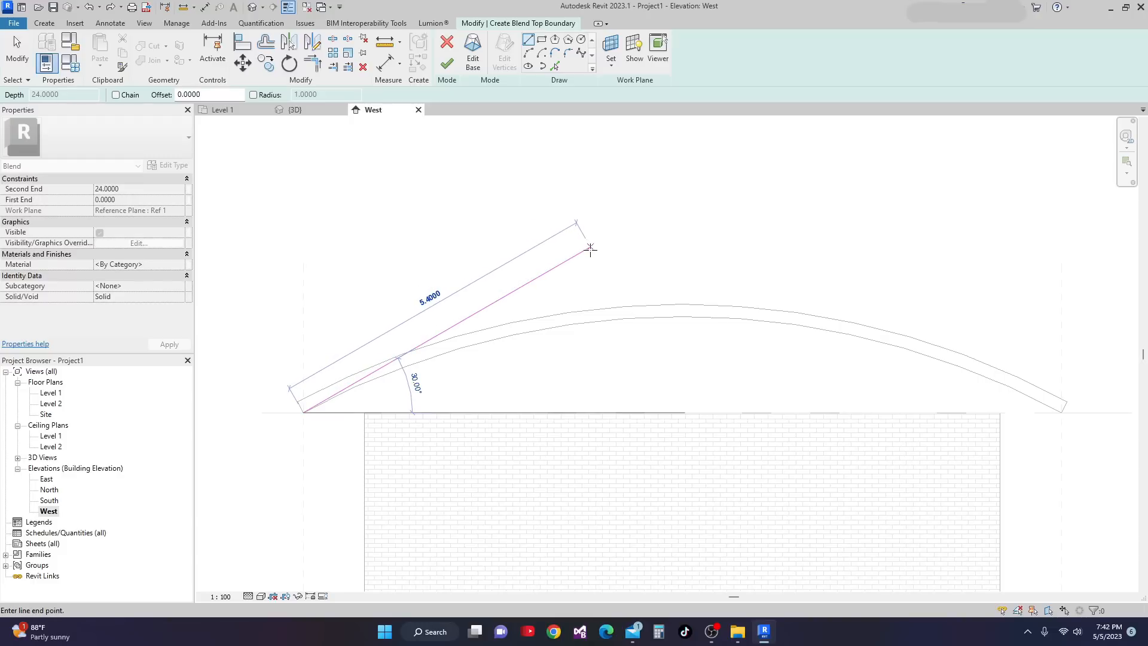
click(590, 249)
scroll(696, 225, down, 3)
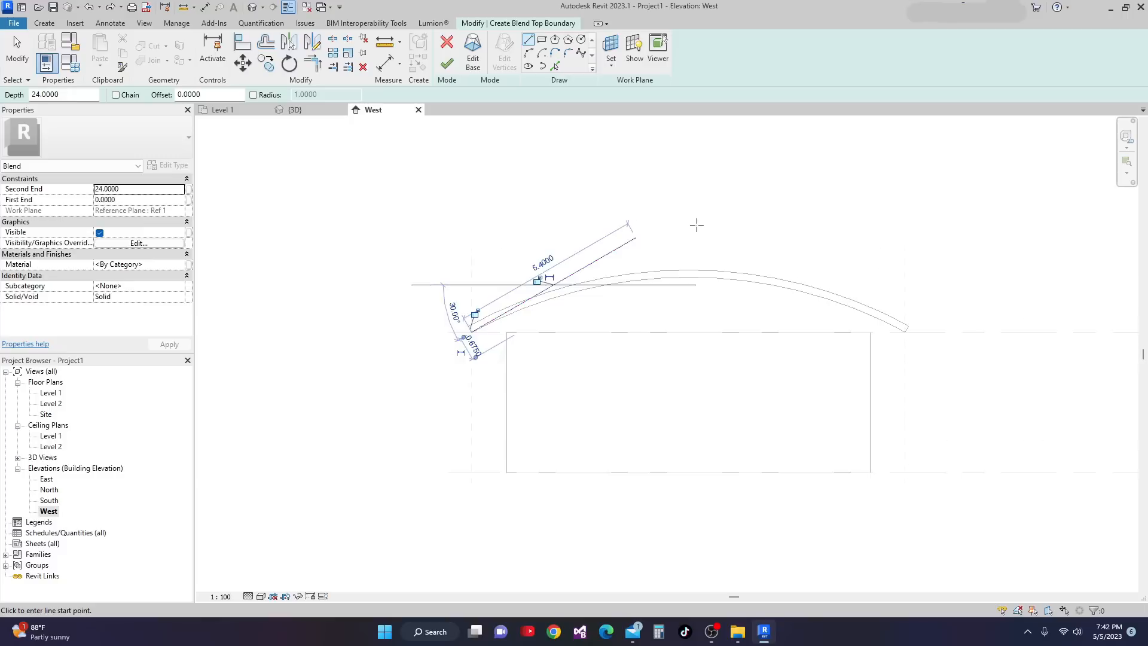
key(Escape)
key(Escape)
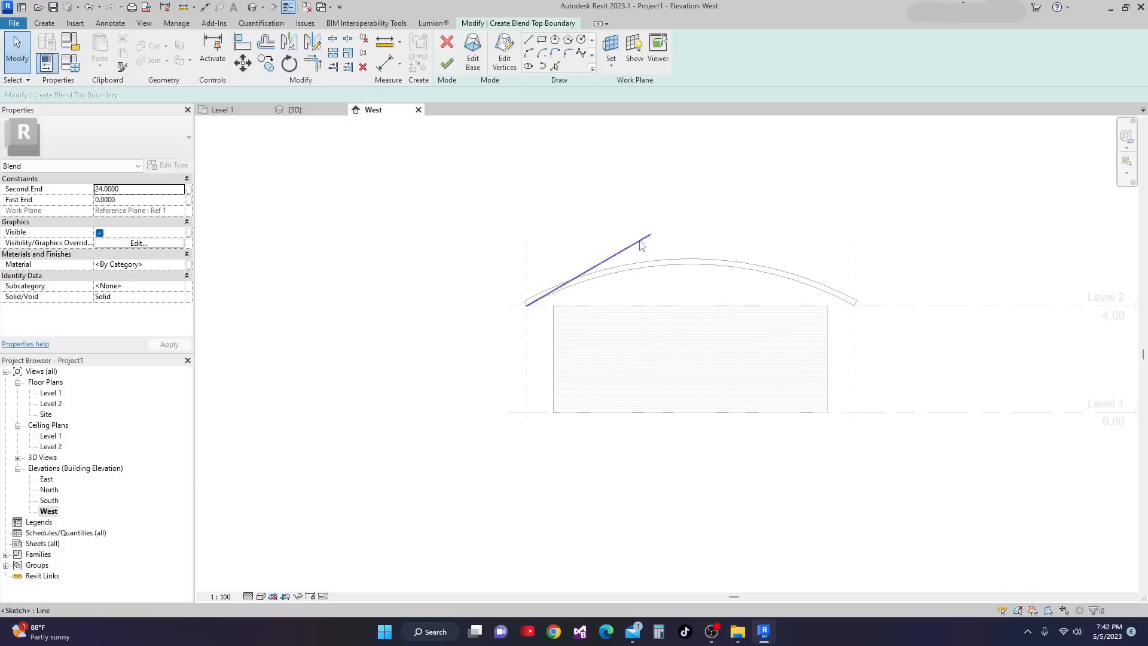
Step: Mirror a copy of the sloped line about a vertical axis drawn near the middle of the building
click(640, 241)
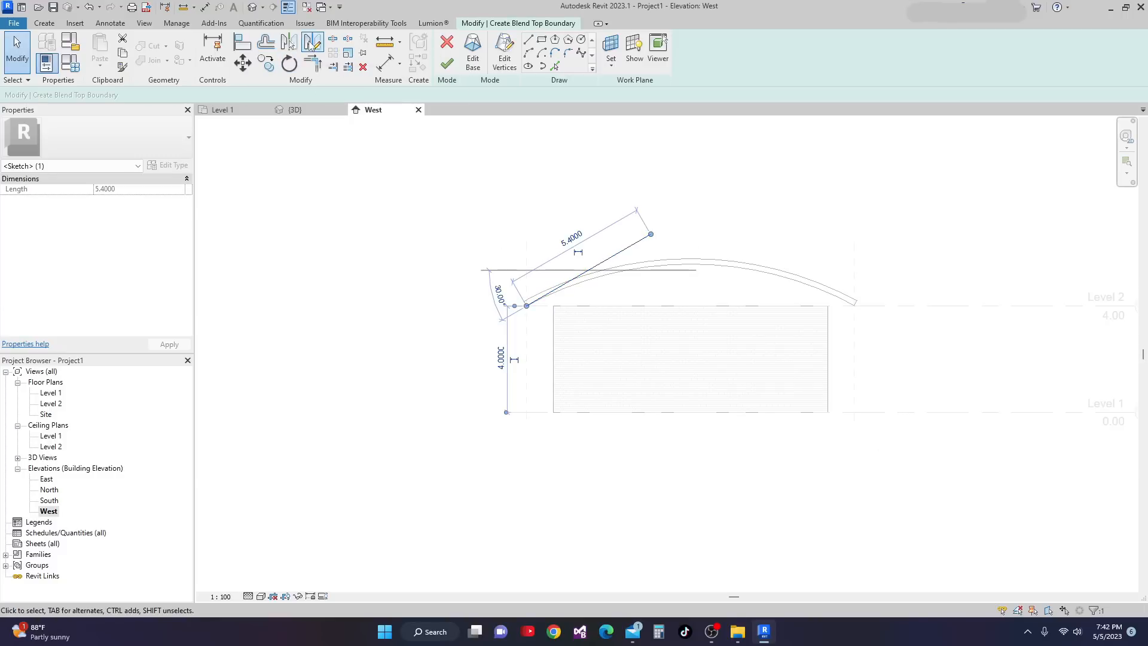
click(316, 45)
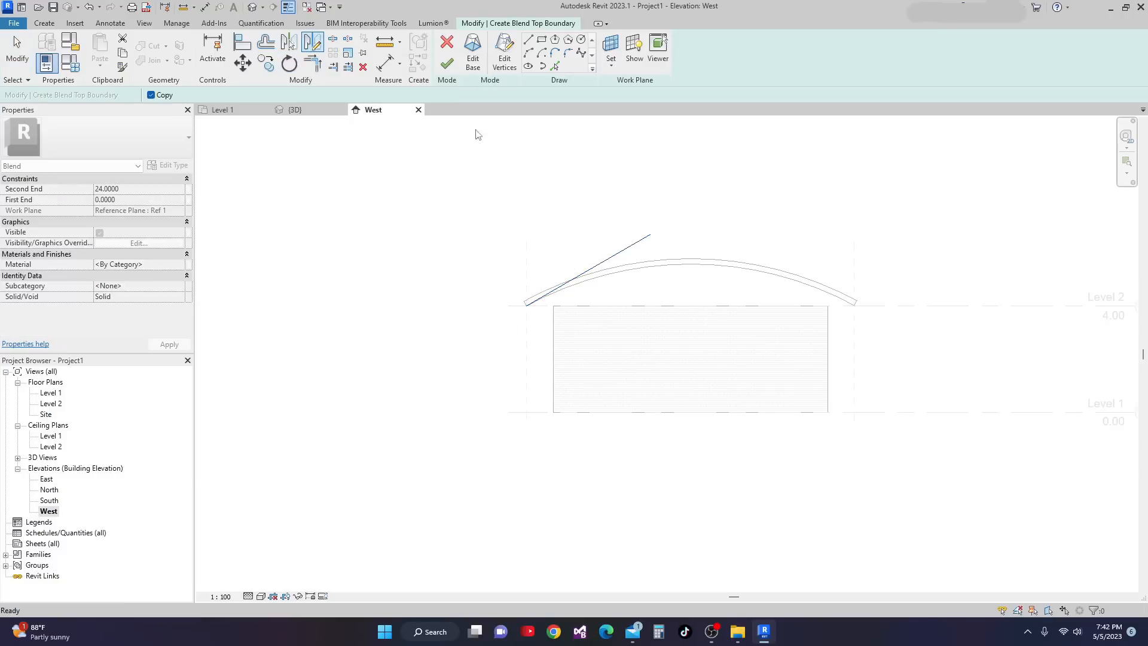
scroll(686, 307, up, 2)
click(684, 309)
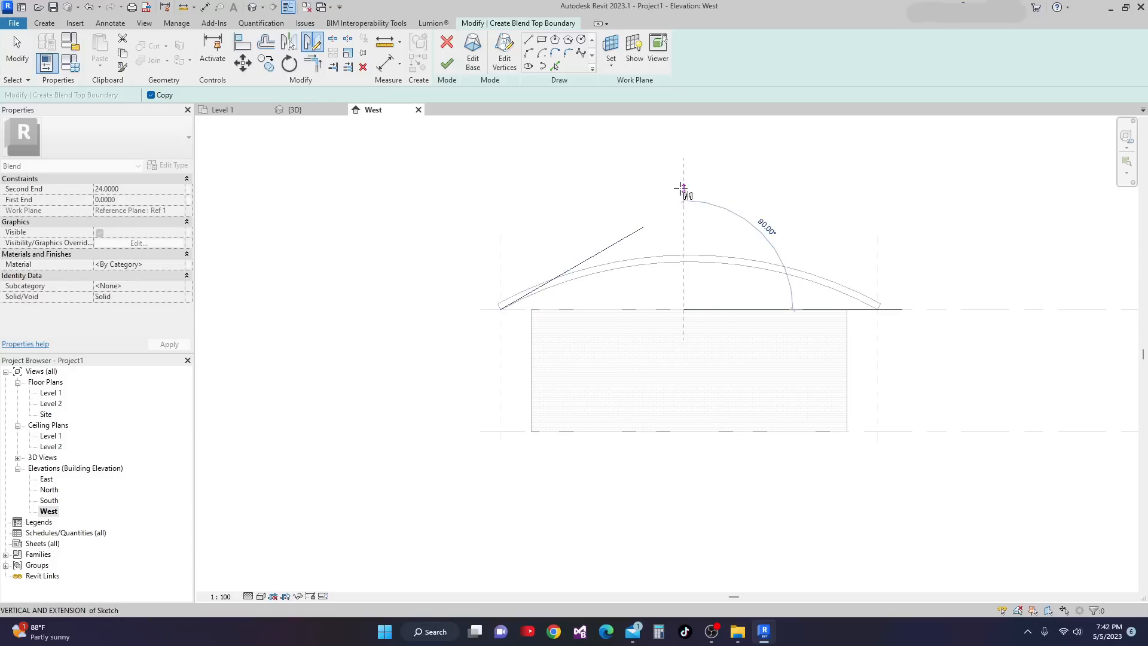
click(684, 169)
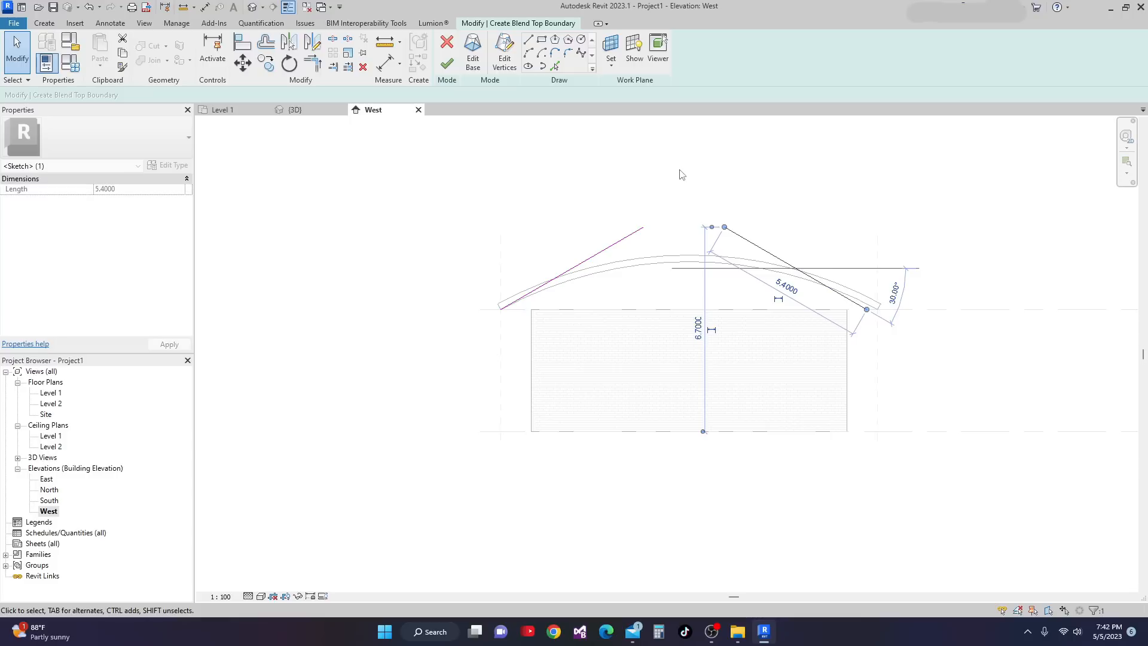
scroll(813, 302, up, 2)
key(Escape)
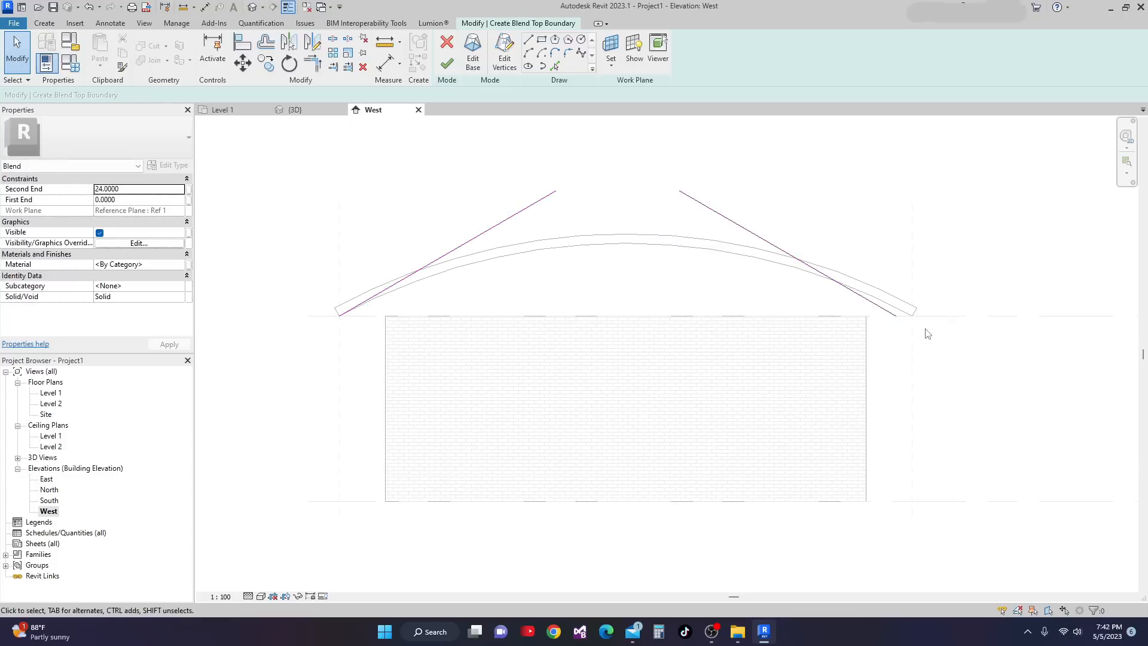
Step: Move the mirrored line horizontally so its lower end meets the base profile's lower right corner on the outer reference plane
click(873, 308)
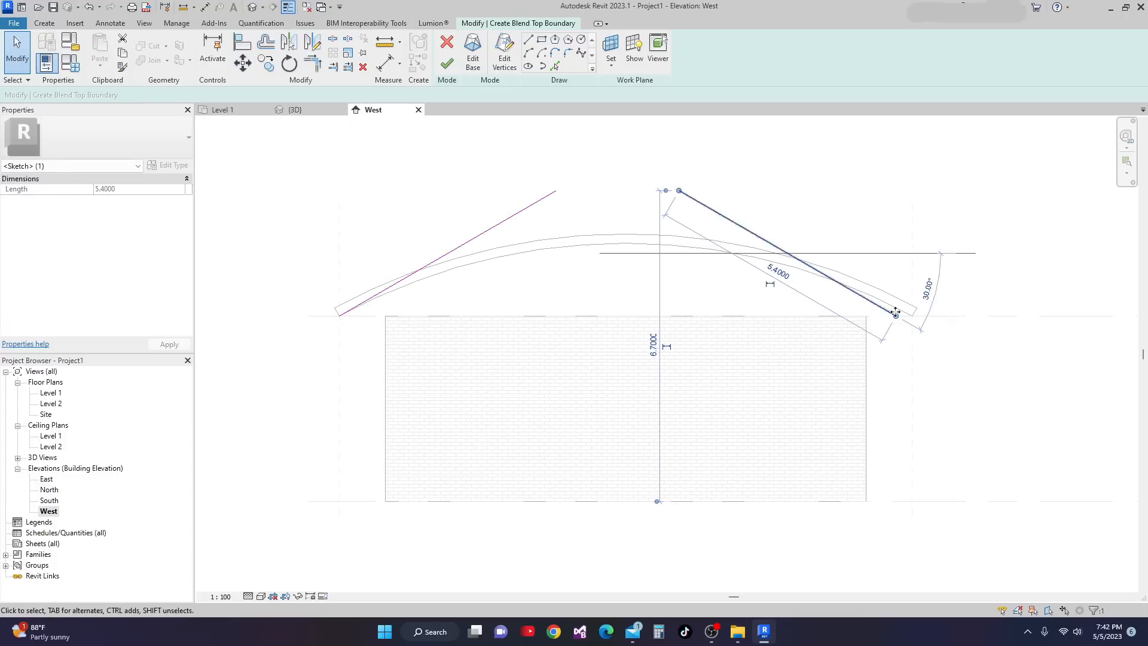
click(762, 222)
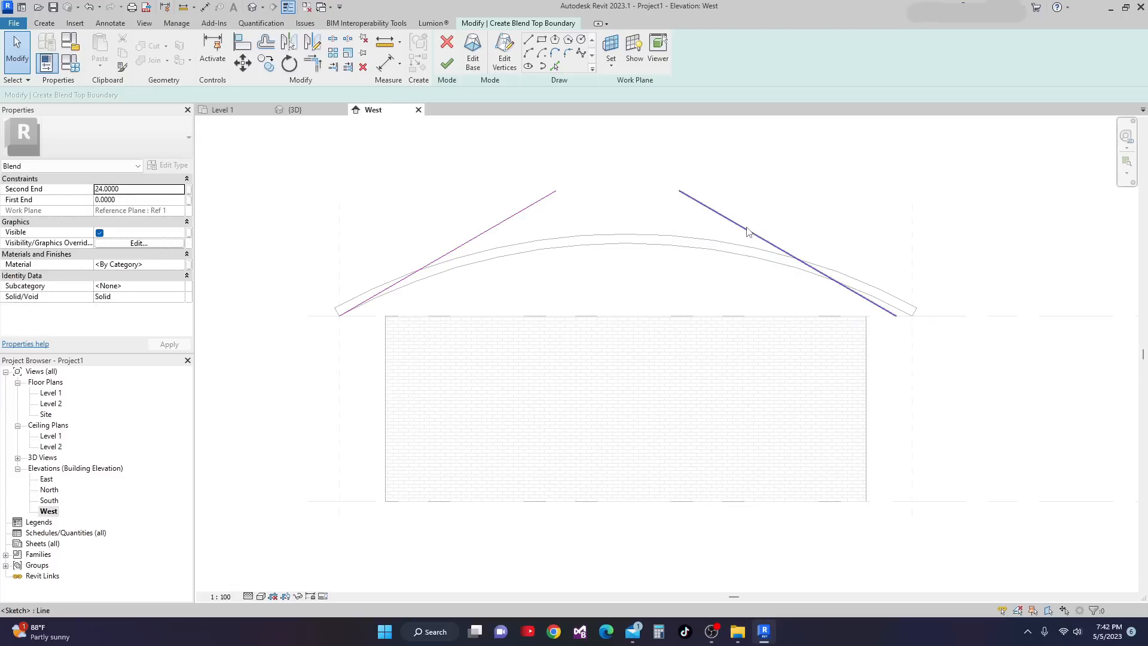
click(747, 229)
click(242, 63)
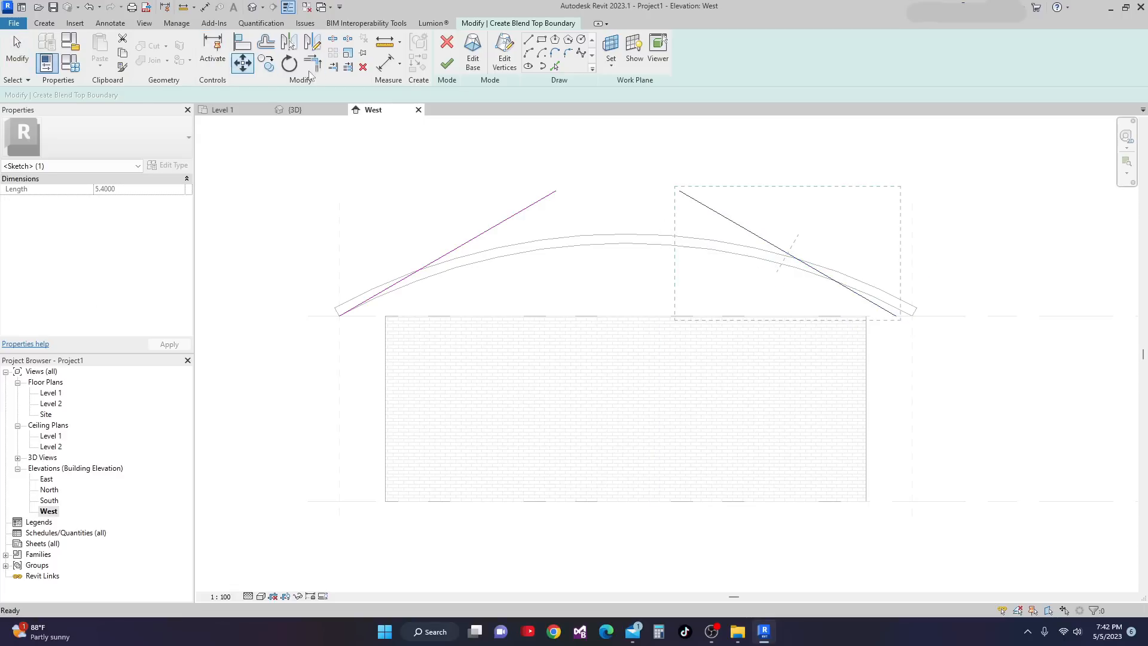
scroll(885, 317, up, 3)
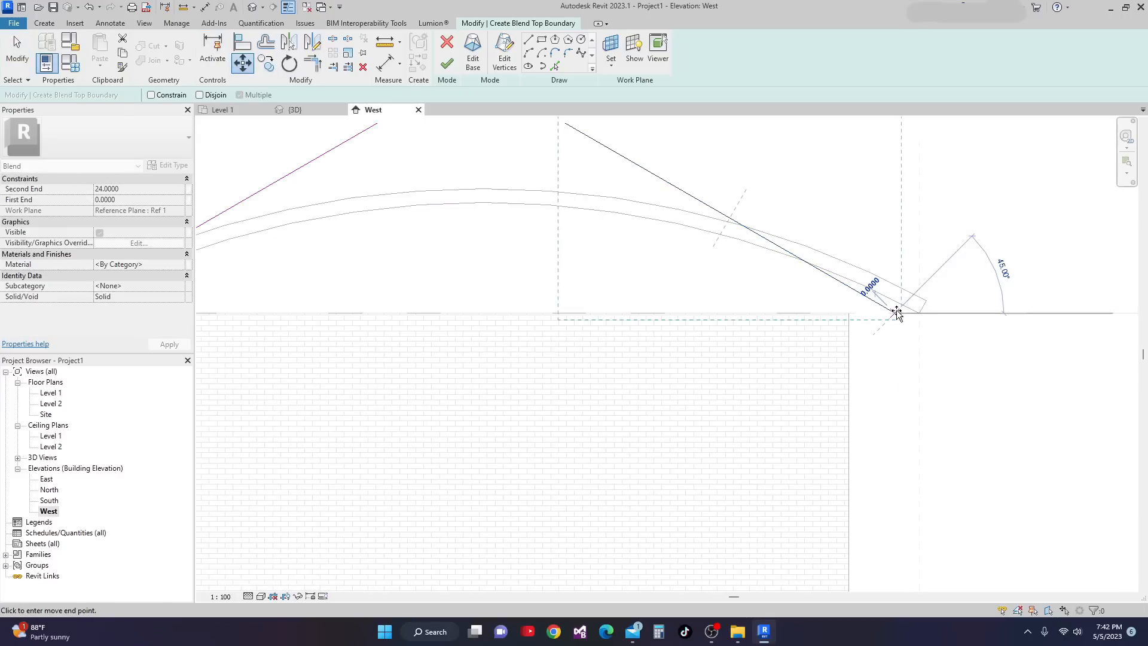
scroll(890, 320, up, 1)
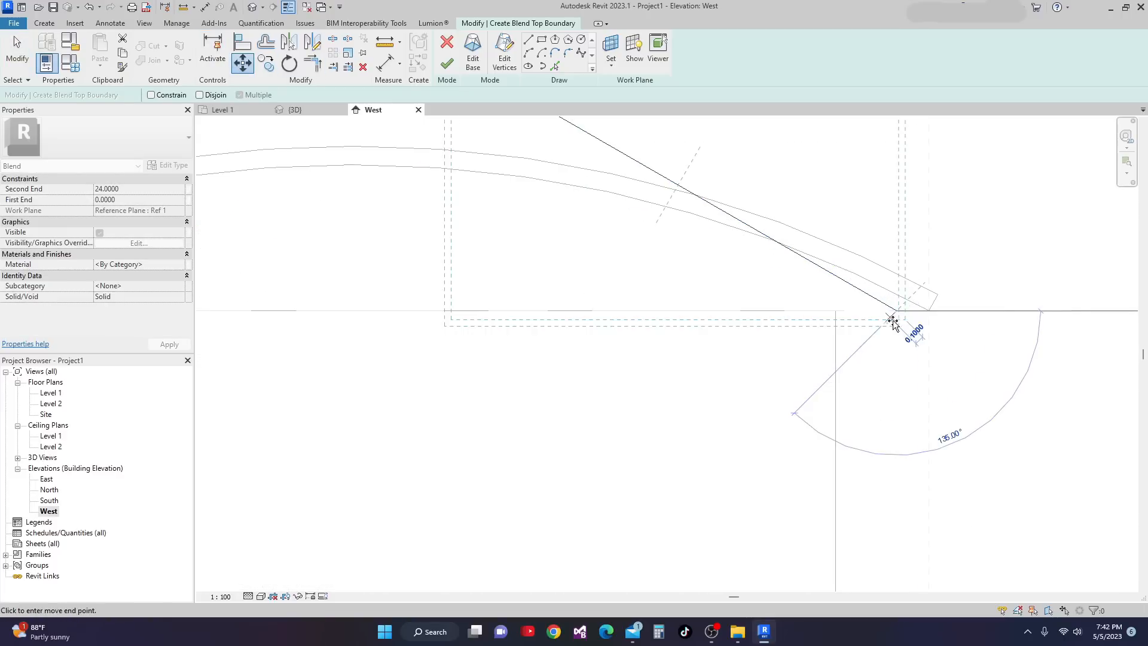
click(929, 311)
scroll(740, 297, down, 4)
key(Escape)
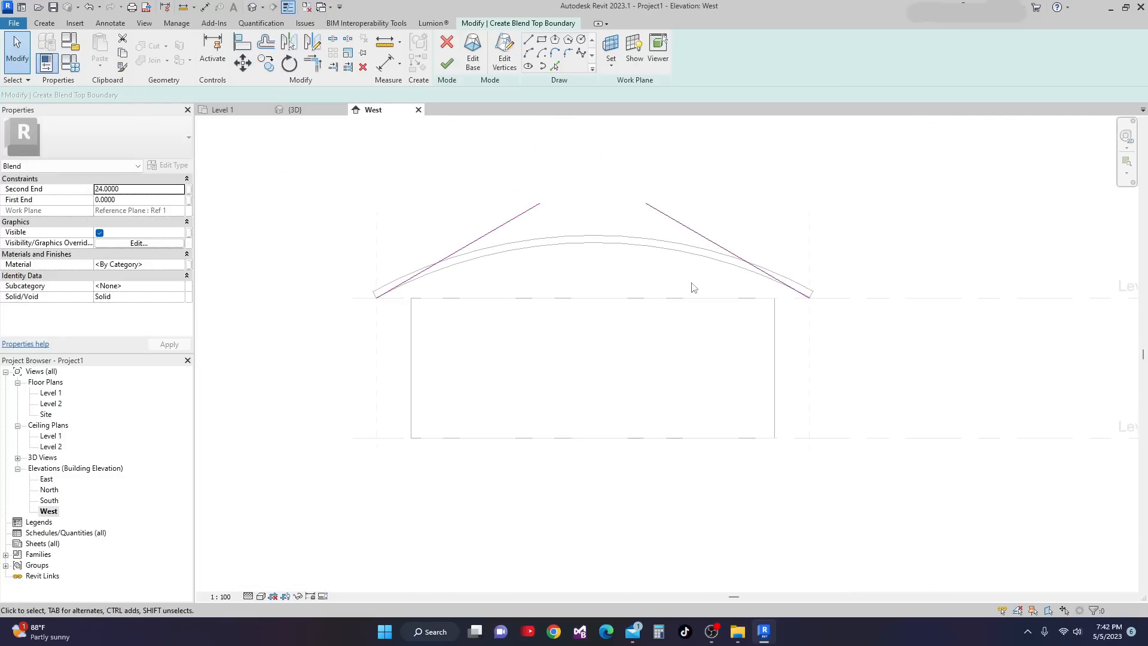
Step: Extend the two sloped lines to meet in a corner at the ridge
click(312, 62)
click(518, 213)
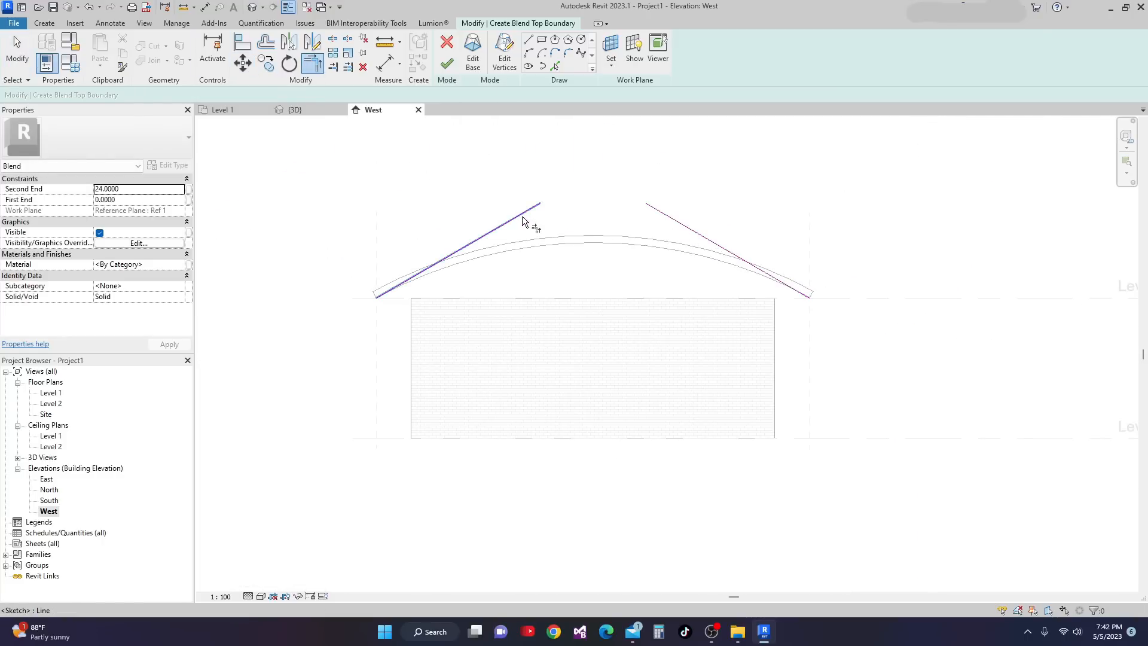
click(668, 218)
scroll(668, 219, down, 2)
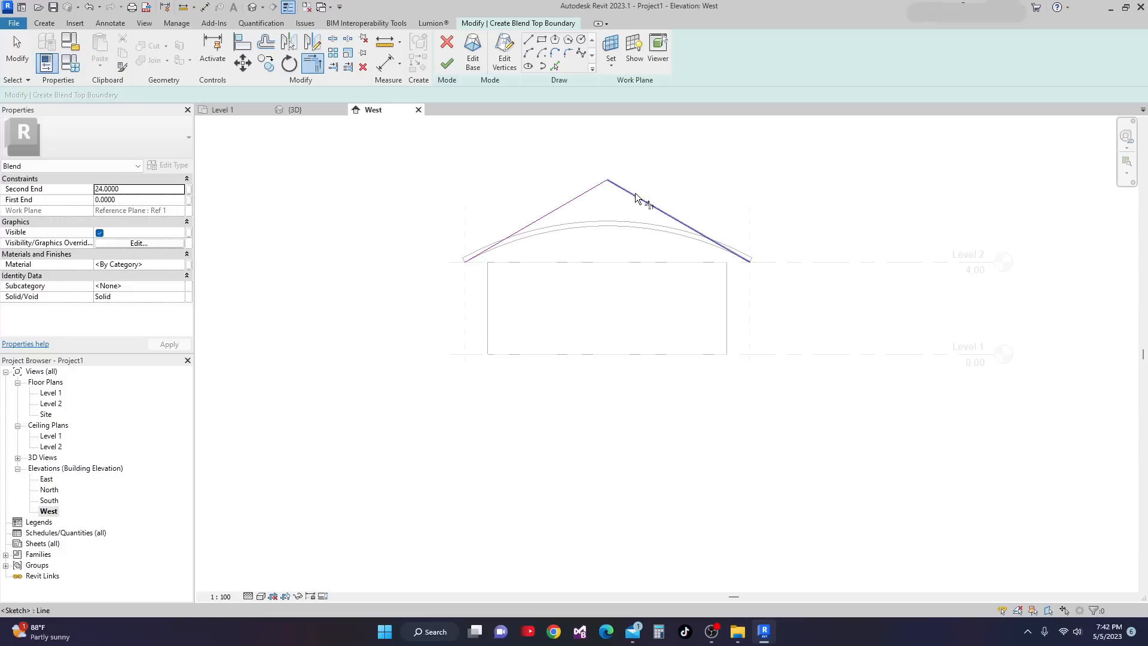
key(Escape)
Step: Offset copies of both sloped lines 0.2 m upward to form the gable profile's thickness
scroll(568, 204, up, 4)
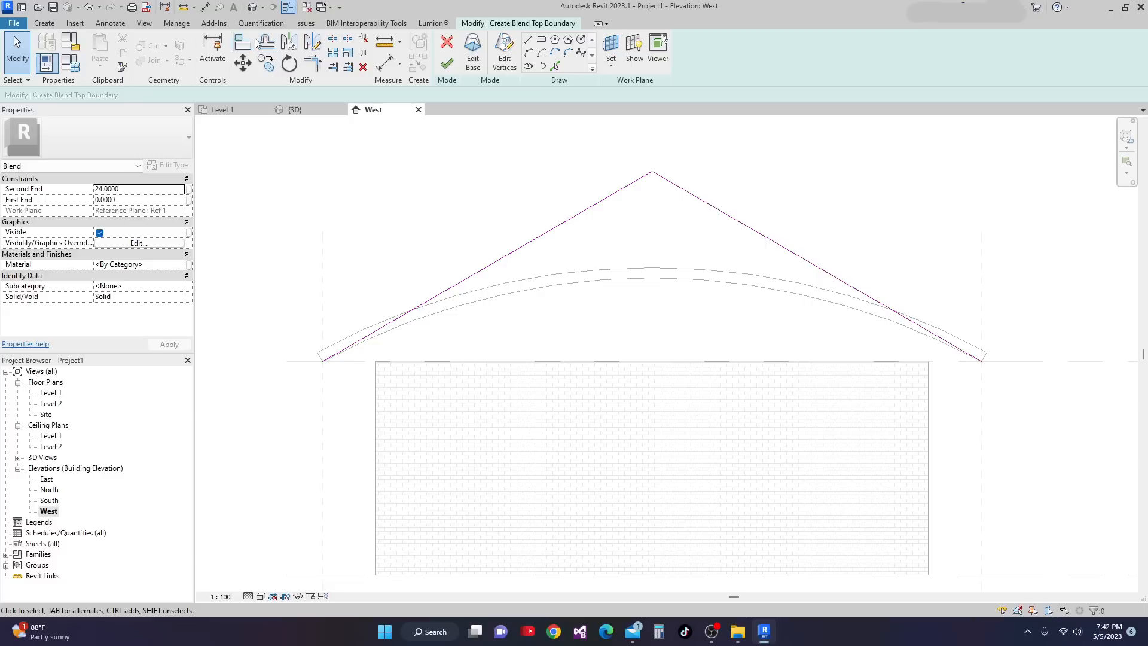
click(264, 47)
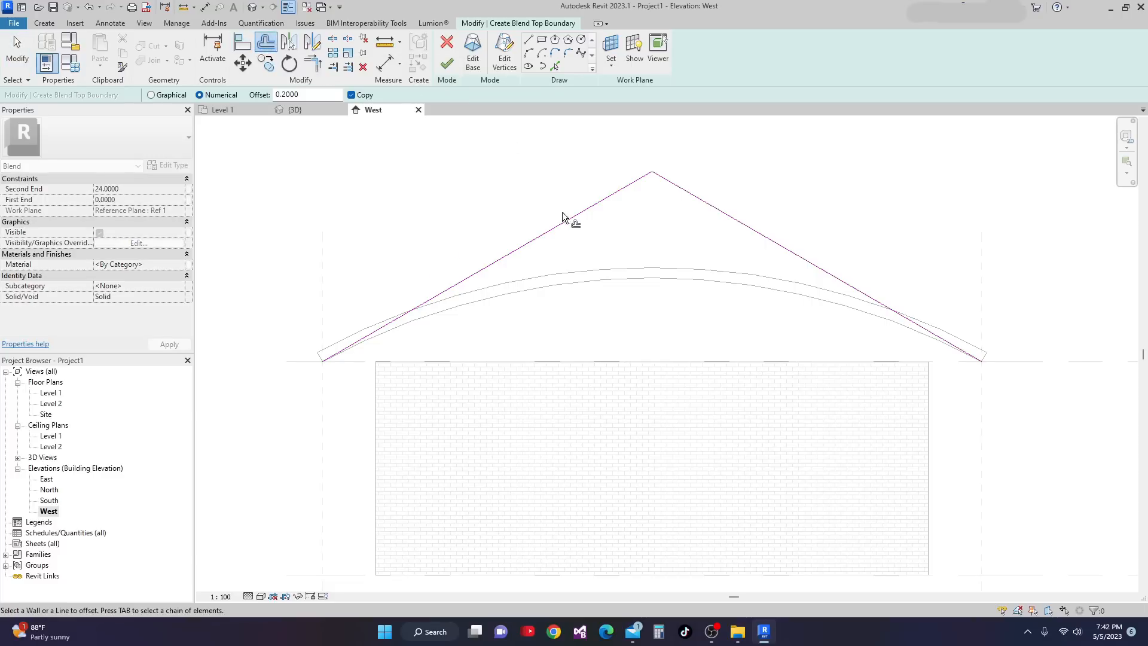
scroll(574, 208, up, 1)
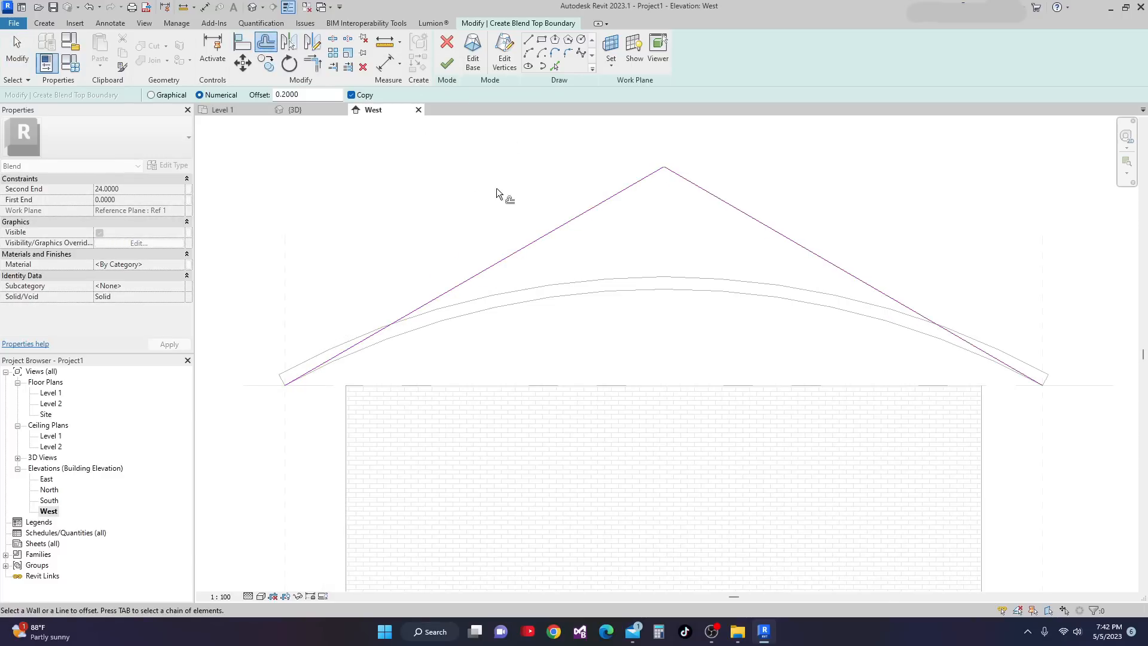
click(541, 238)
click(716, 198)
key(Escape)
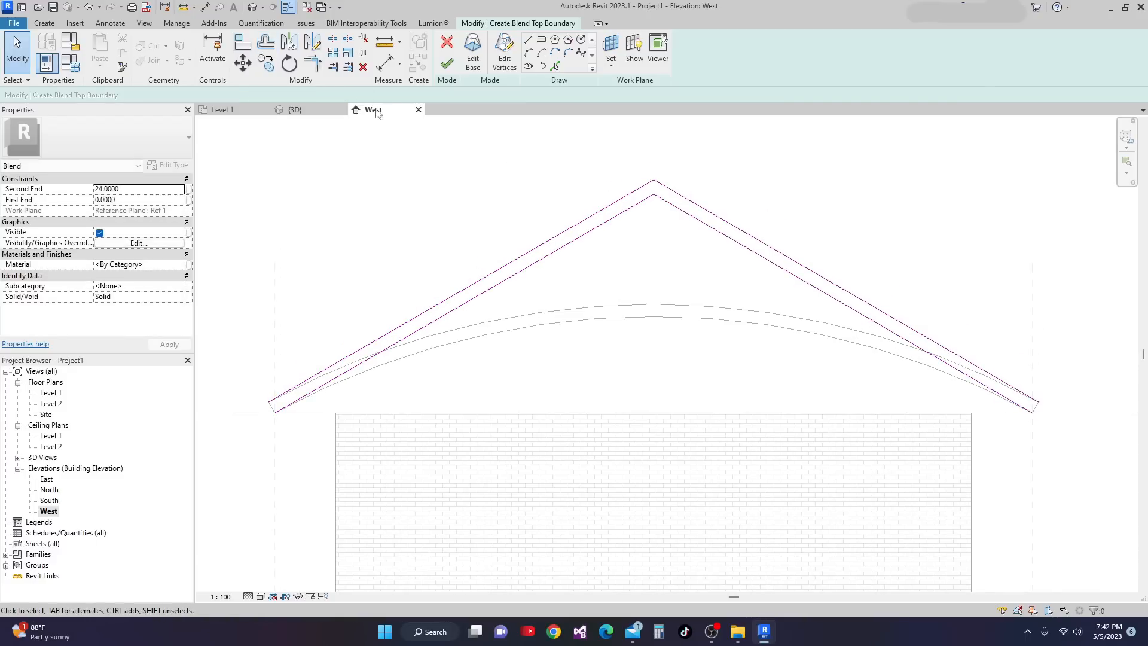
Step: Close both eave ends of the gable profile with short straight lines between the inner and outer sloped lines
scroll(281, 402, up, 3)
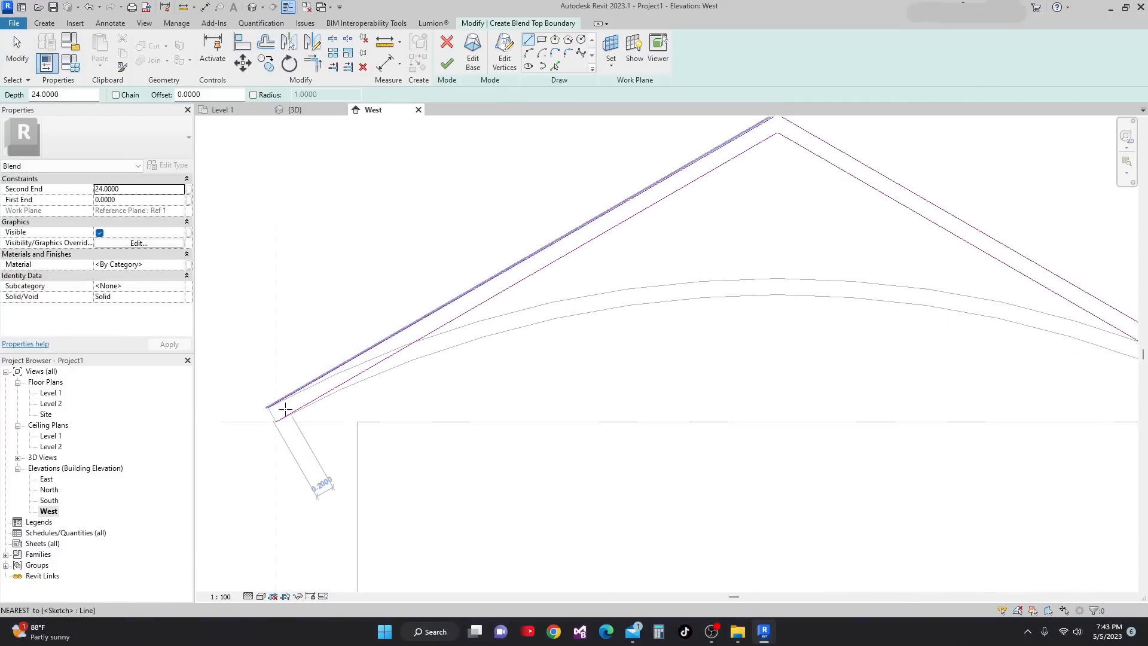
click(275, 424)
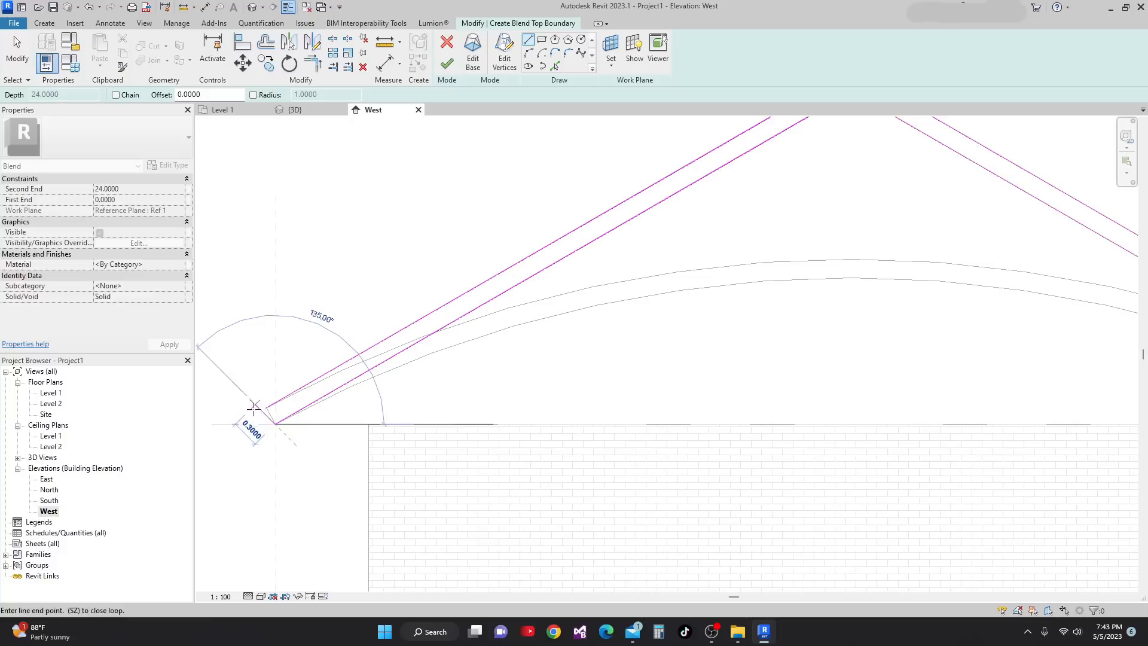
click(263, 409)
scroll(358, 377, down, 3)
scroll(777, 390, up, 4)
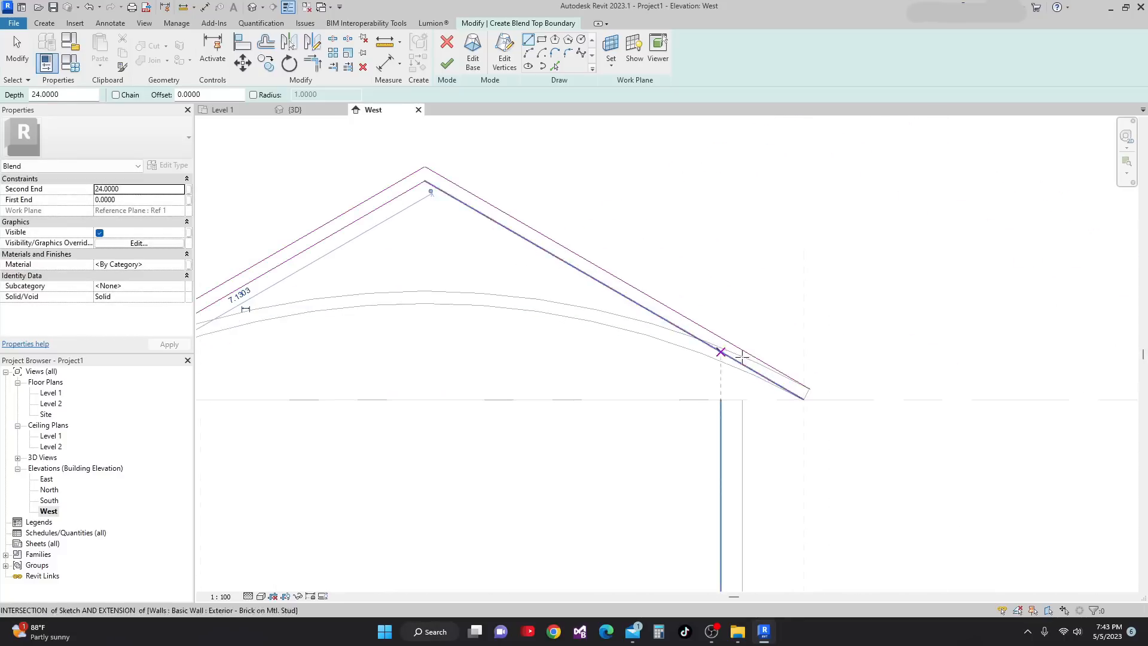
click(803, 415)
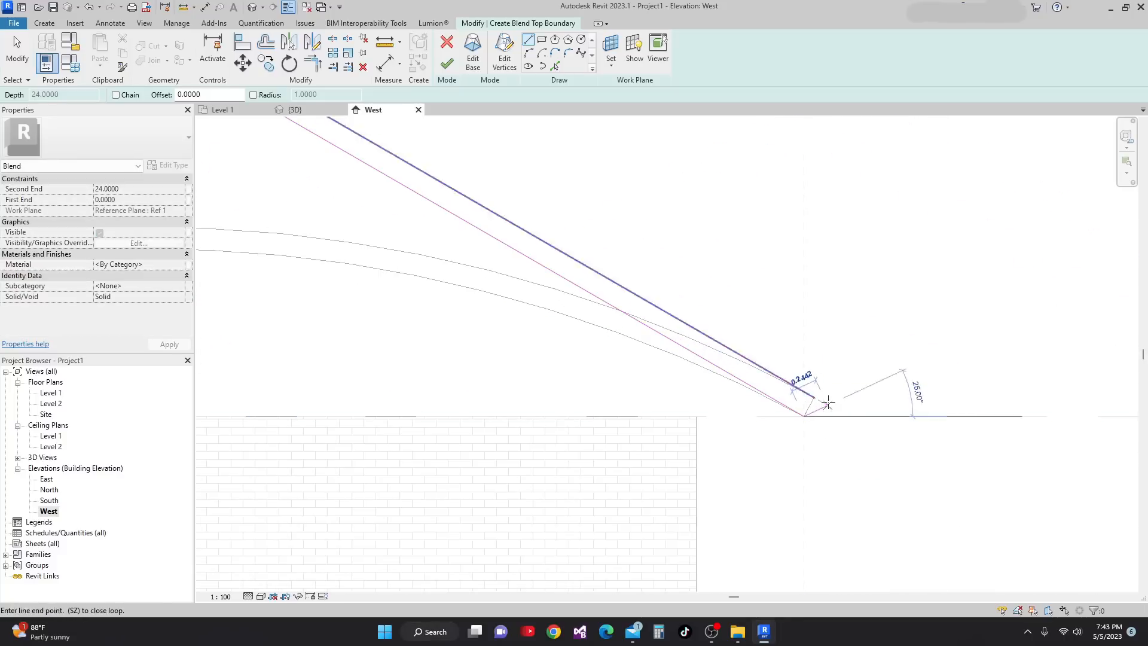
key(Escape)
scroll(840, 384, down, 4)
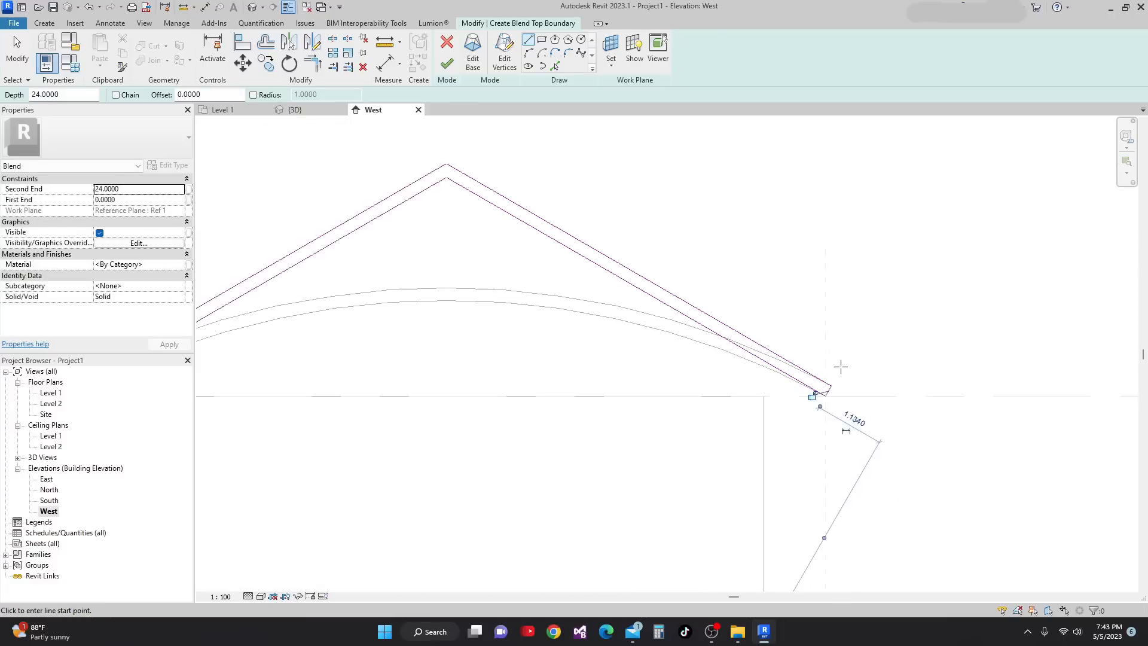
scroll(537, 299, up, 3)
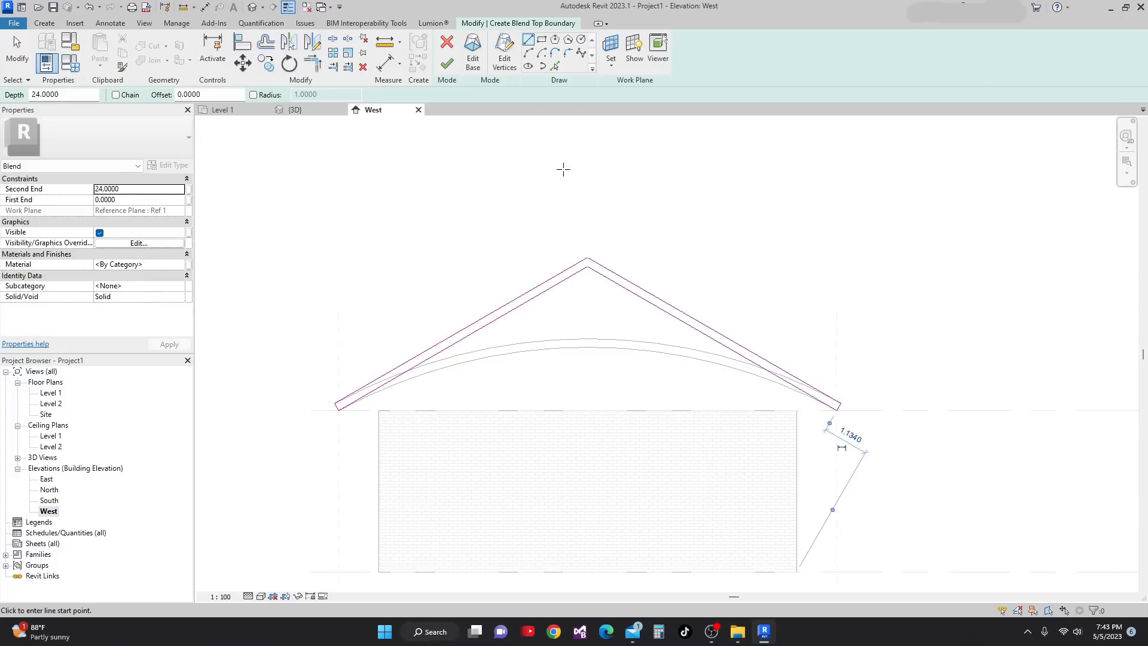
Step: Finish the blend sketch, check the roof in the 3D view, and finish the in-place model
click(449, 66)
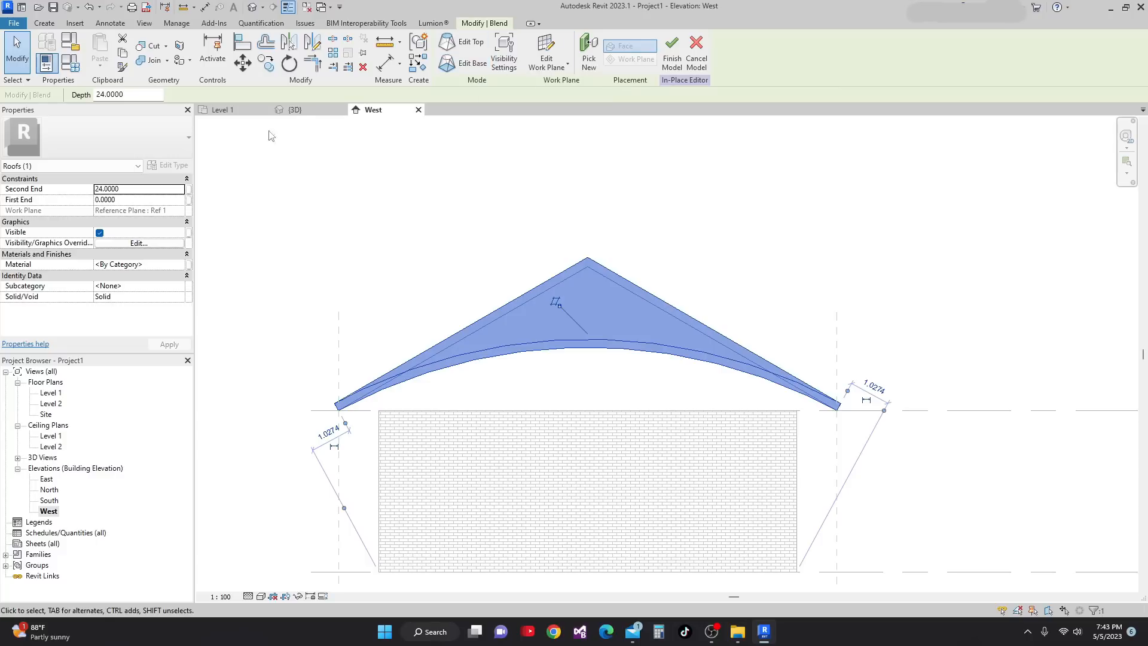
click(294, 109)
middle_drag(697, 328, 538, 439)
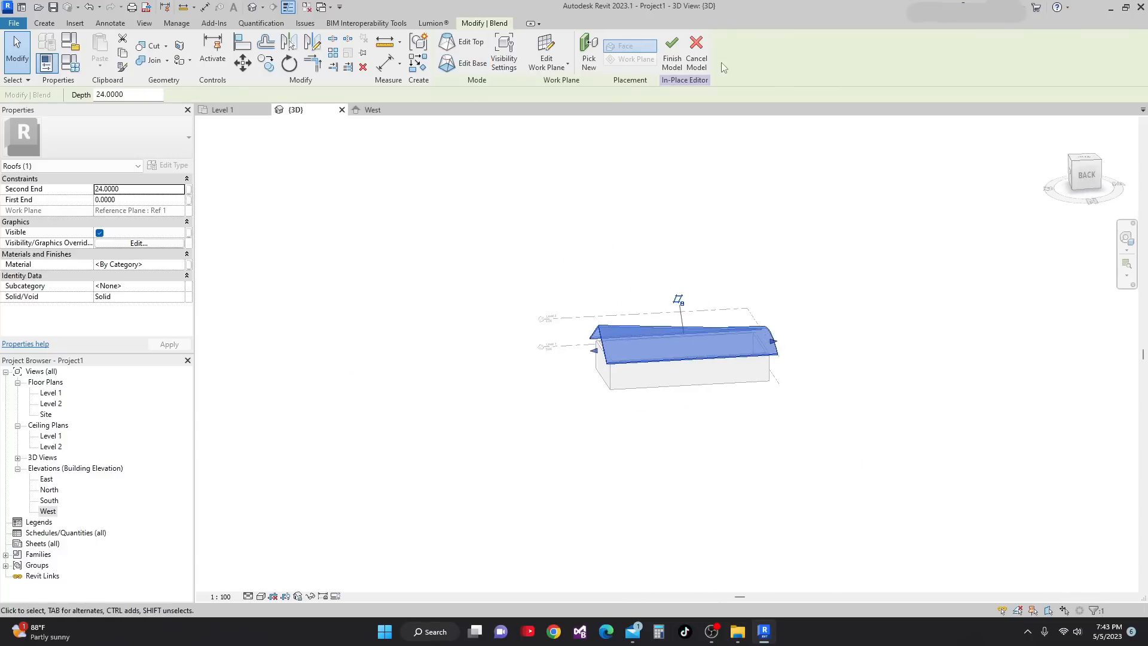
click(671, 48)
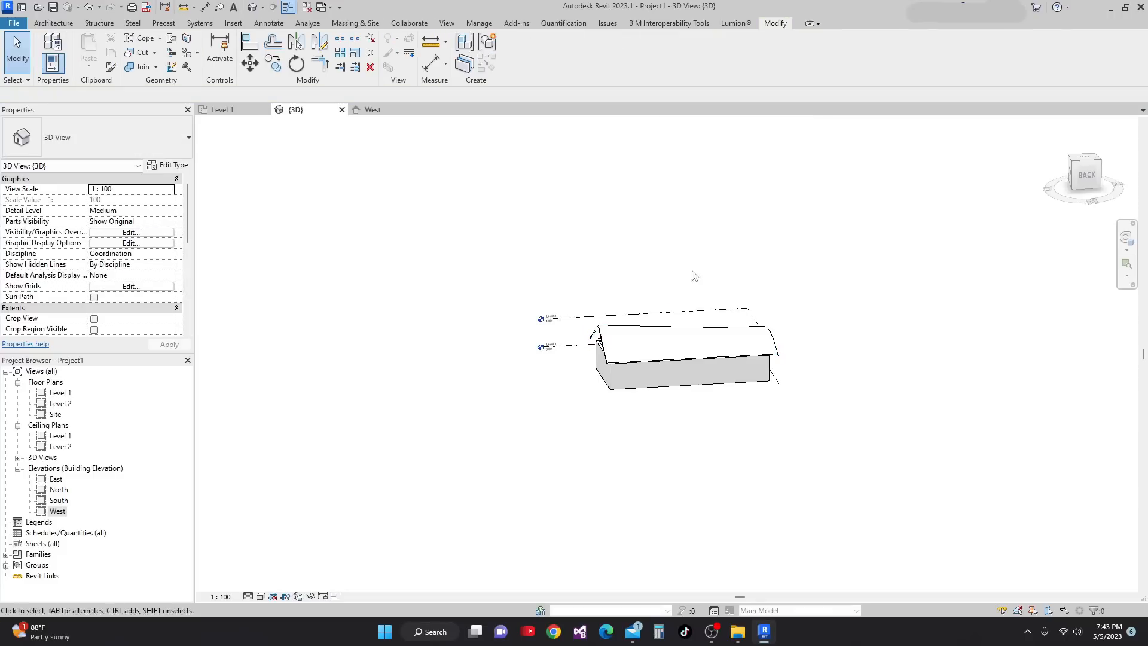
Step: Select the whole chain of building walls and attach their tops to the in-place roof
scroll(619, 377, down, 2)
shift+middle_drag(619, 377, 682, 425)
scroll(715, 395, up, 4)
shift+middle_drag(784, 401, 629, 338)
scroll(621, 330, up, 3)
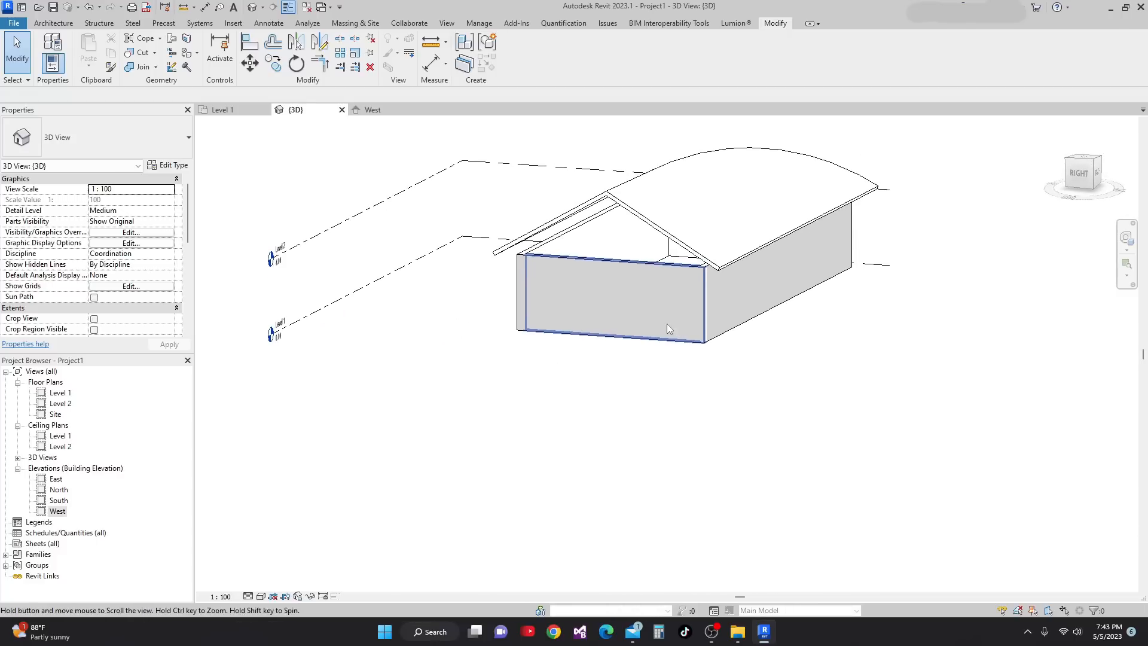
scroll(673, 358, up, 1)
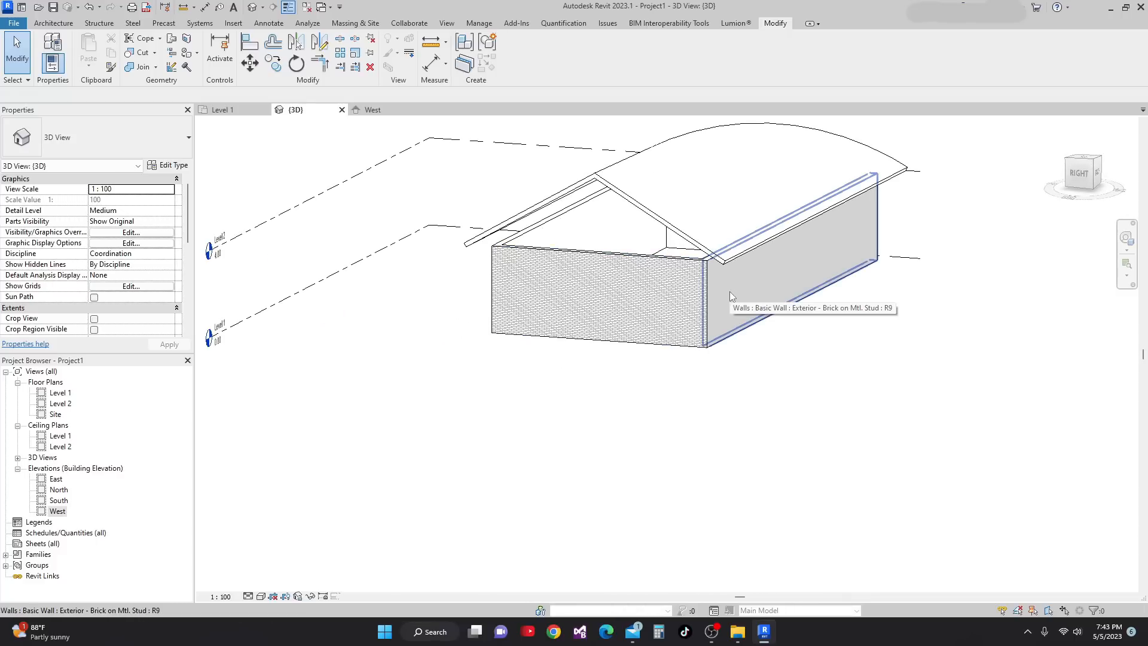
key(Tab)
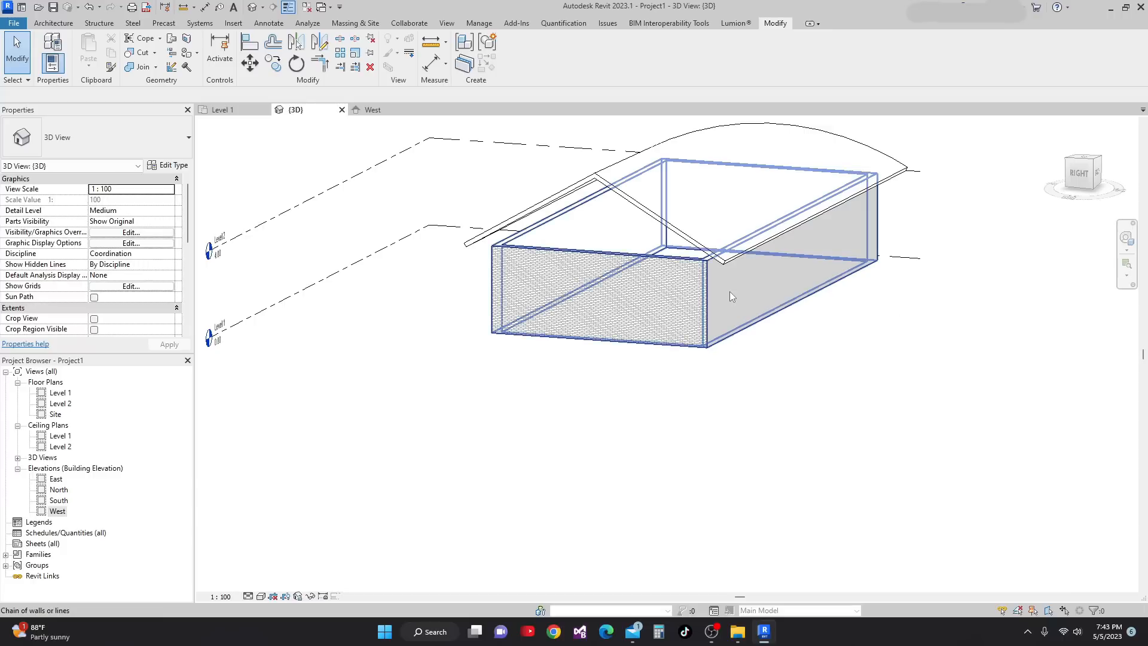
click(730, 292)
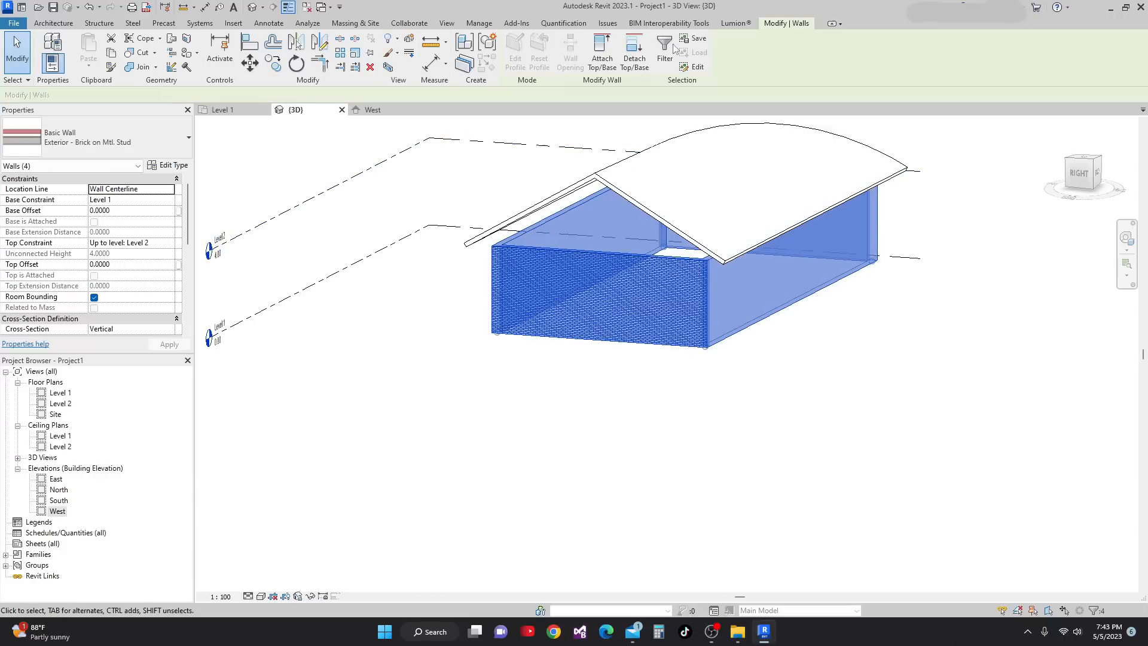
click(610, 63)
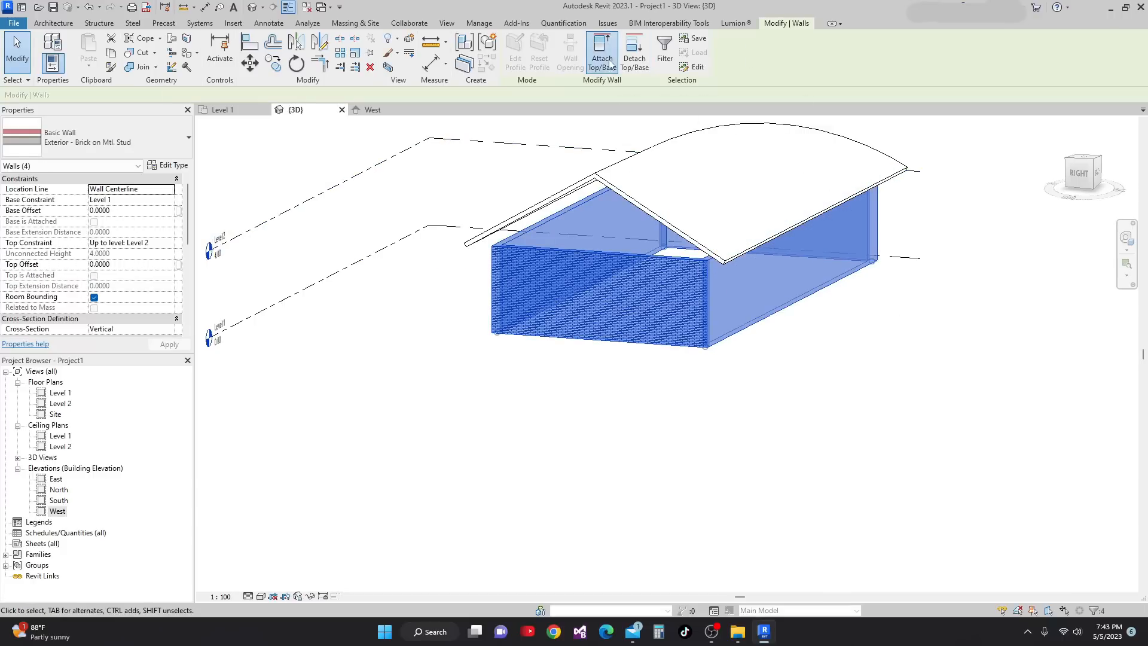
click(632, 193)
Step: Inspect the wall-to-roof junctions around the building, especially at the arched end, with the walls deselected
scroll(546, 448, down, 4)
shift+middle_drag(536, 464, 761, 494)
scroll(469, 413, up, 3)
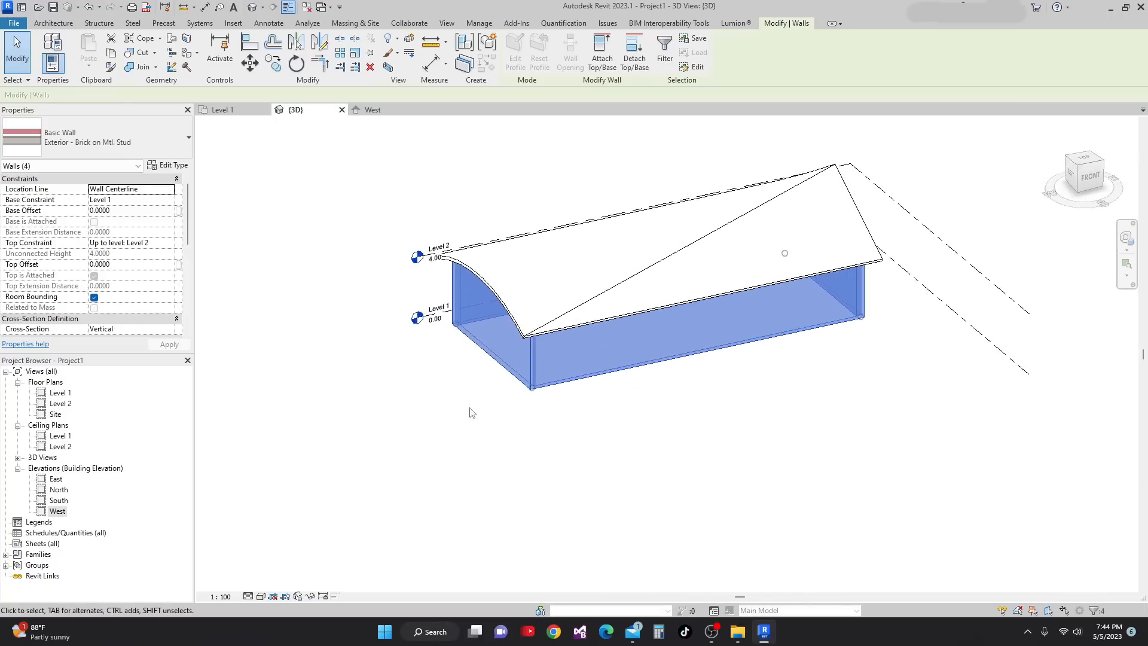
scroll(470, 412, up, 2)
scroll(562, 401, up, 2)
click(562, 395)
middle_drag(566, 417, 569, 477)
scroll(569, 475, down, 4)
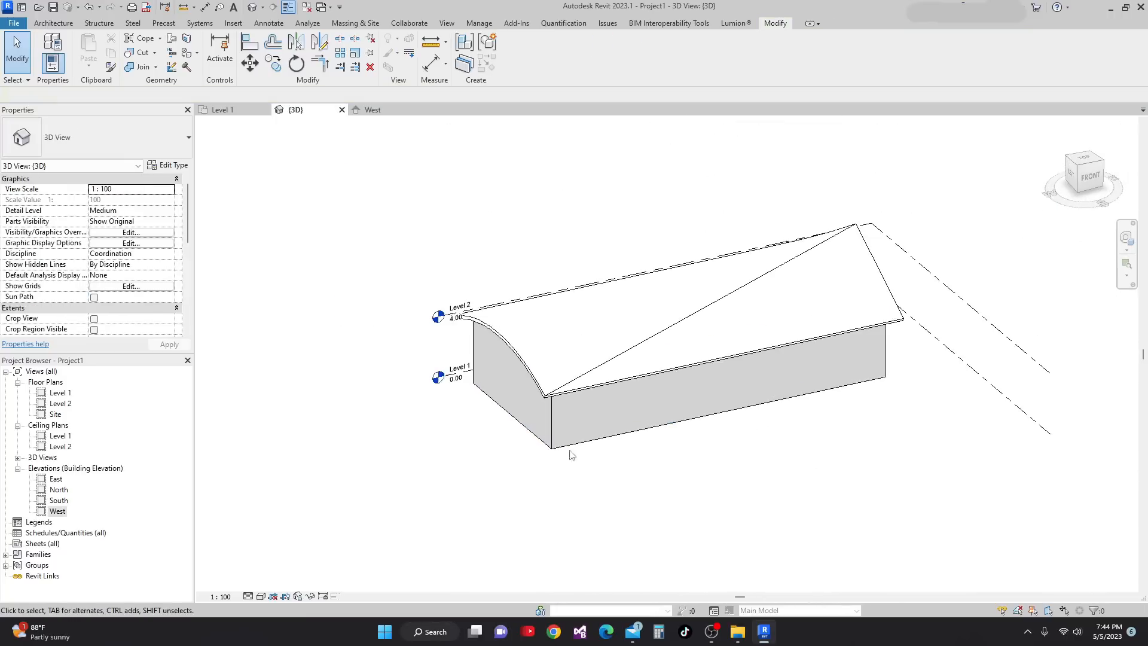
scroll(583, 442, down, 2)
scroll(550, 359, up, 3)
Step: Review the type properties of the in-place roof
click(540, 382)
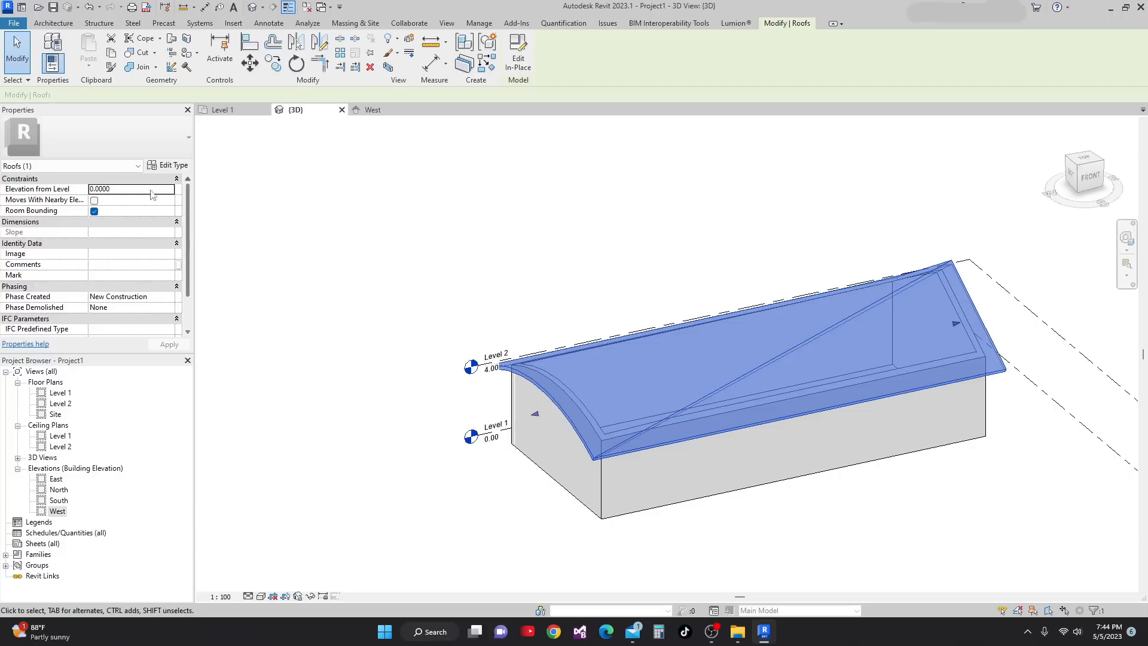
click(168, 165)
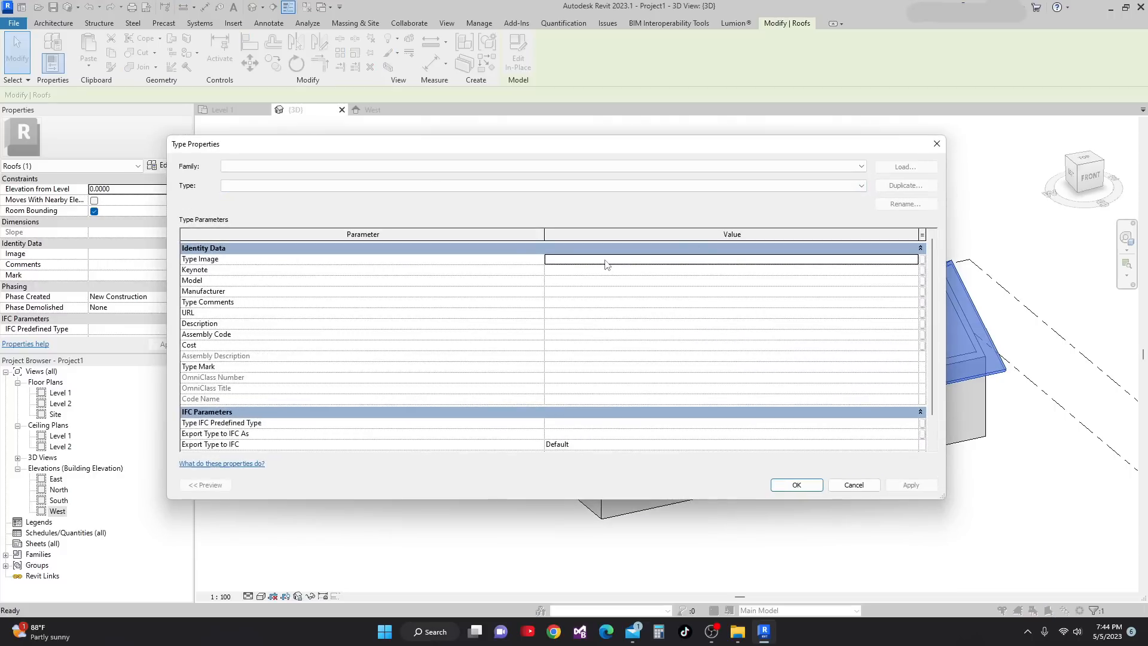
click(797, 485)
Step: Edit the roof in place and assign the Wood Shake material from the AEC Materials library to its blend
scroll(693, 389, down, 3)
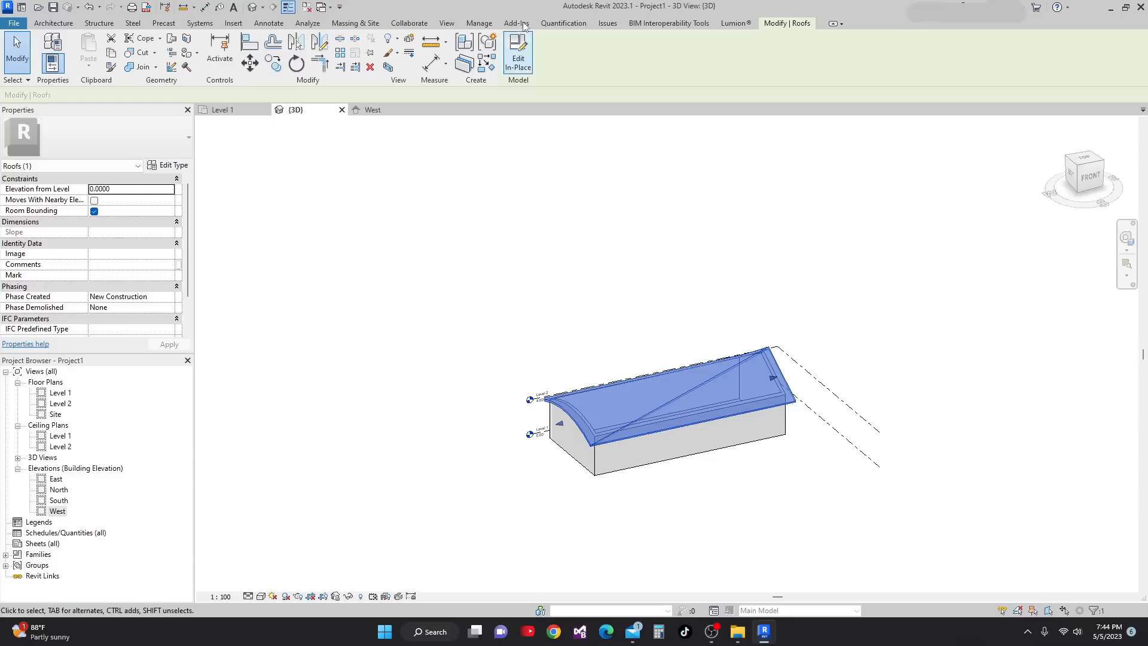
click(518, 51)
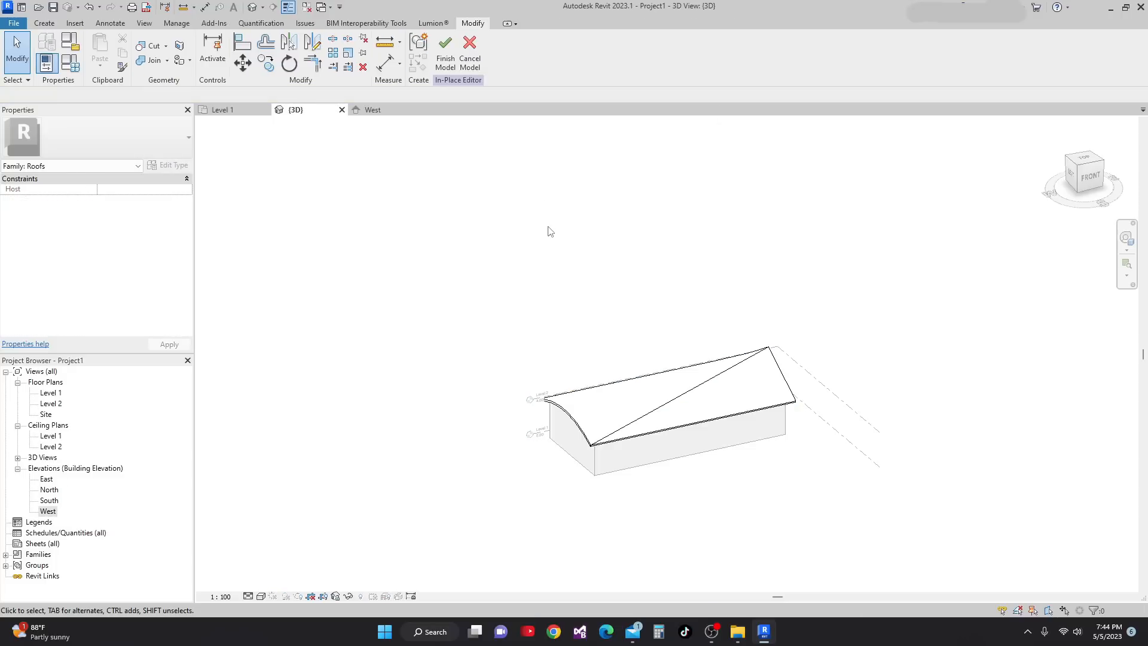
click(586, 405)
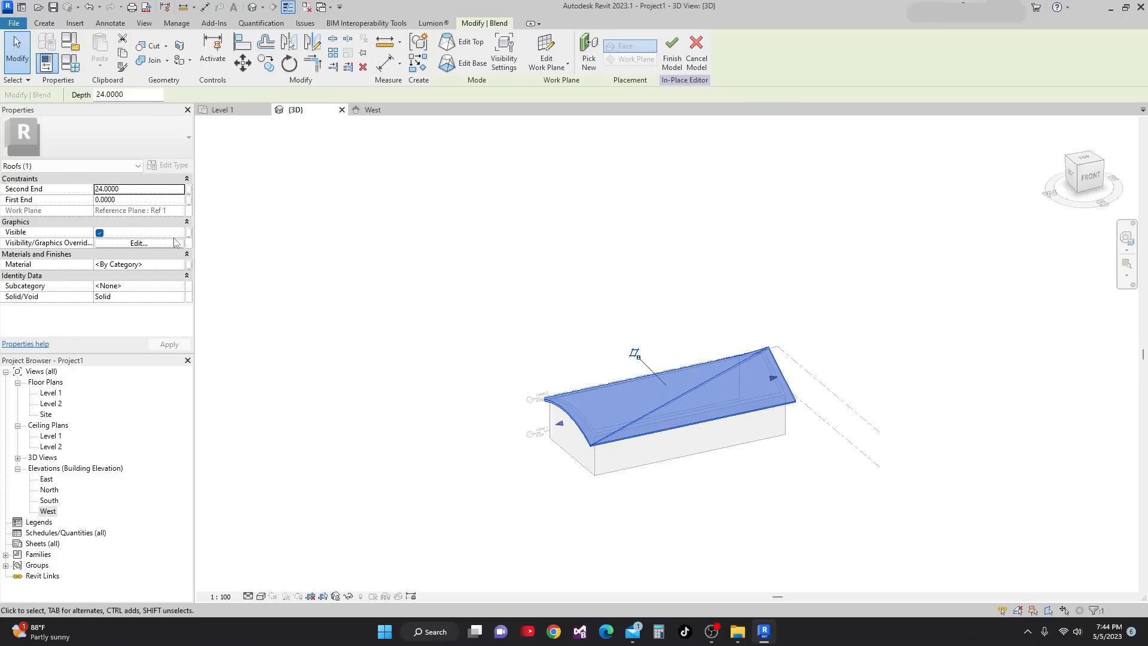
click(180, 265)
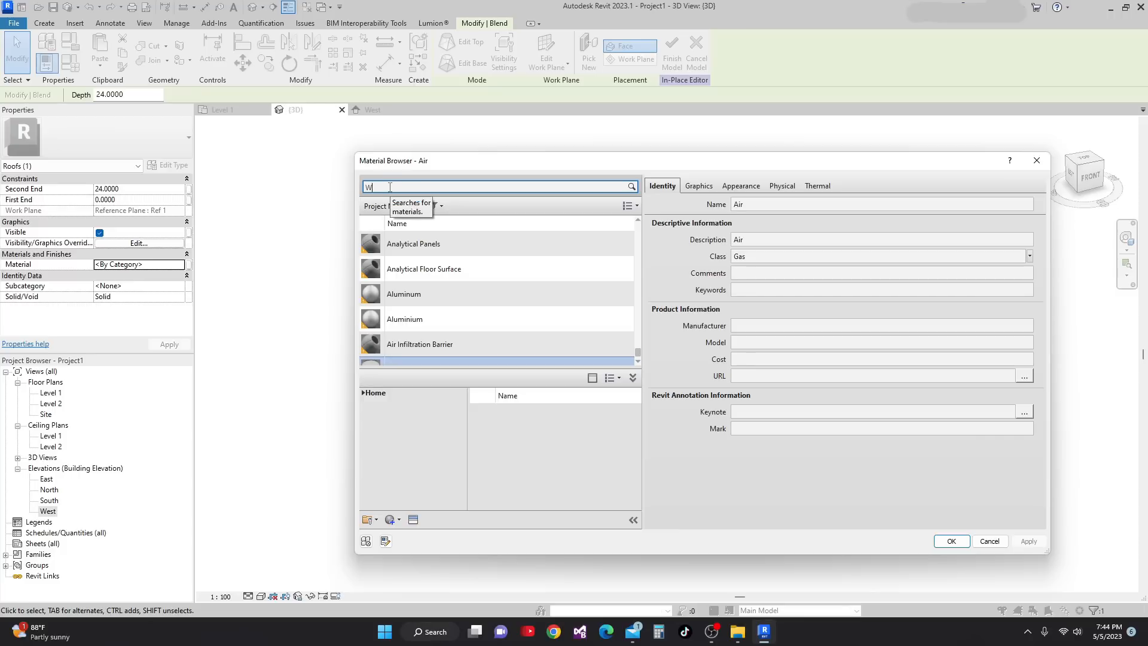
key(BackSpace)
key(BackSpace)
key(BackSpace)
key(BackSpace)
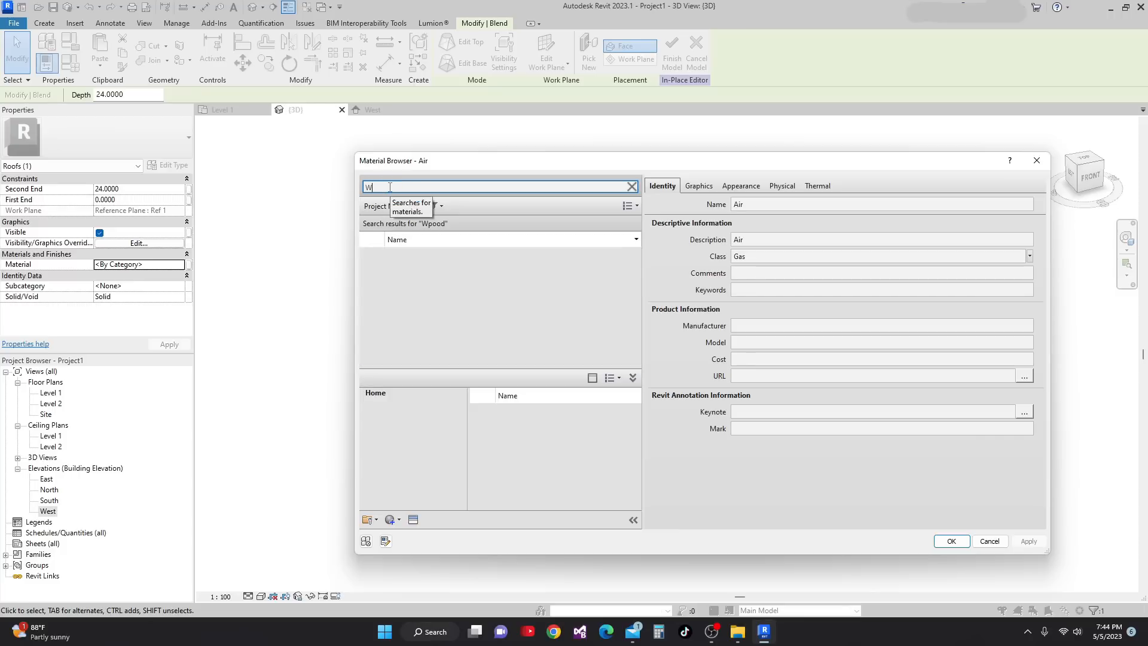
text(ood Sha)
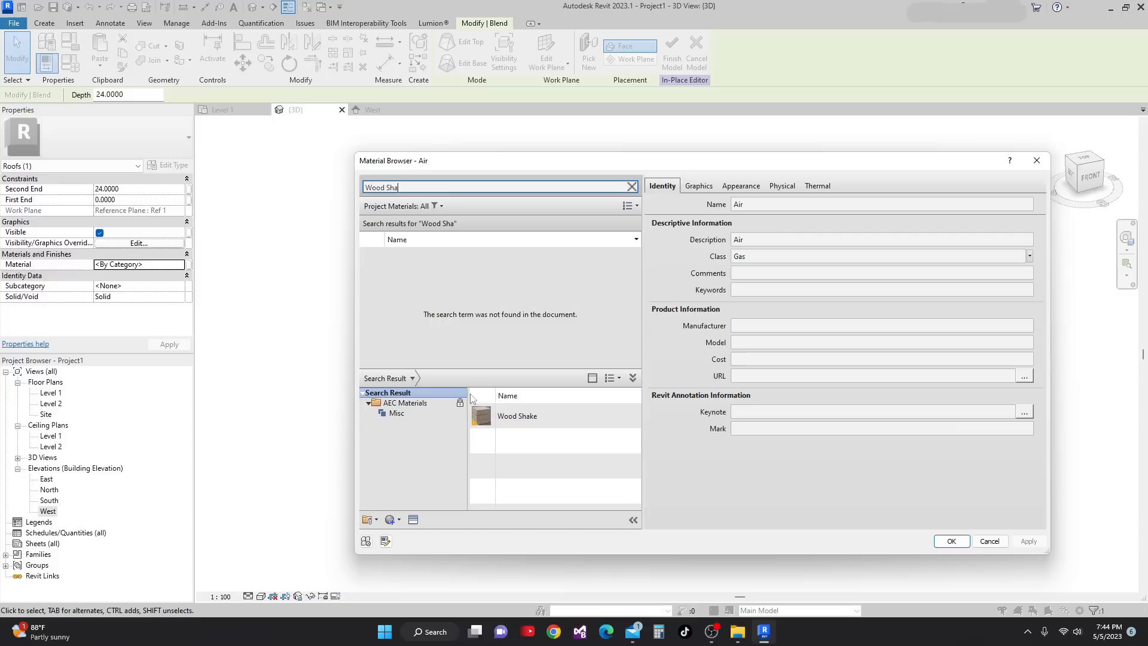
click(613, 422)
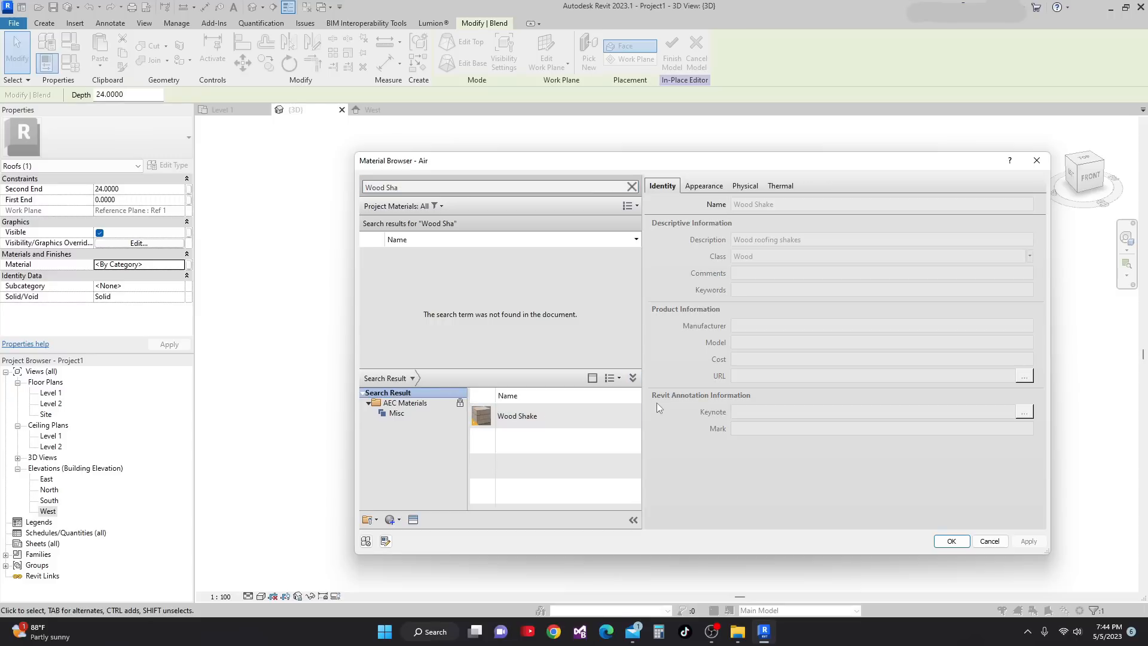
click(622, 415)
click(1028, 542)
click(951, 541)
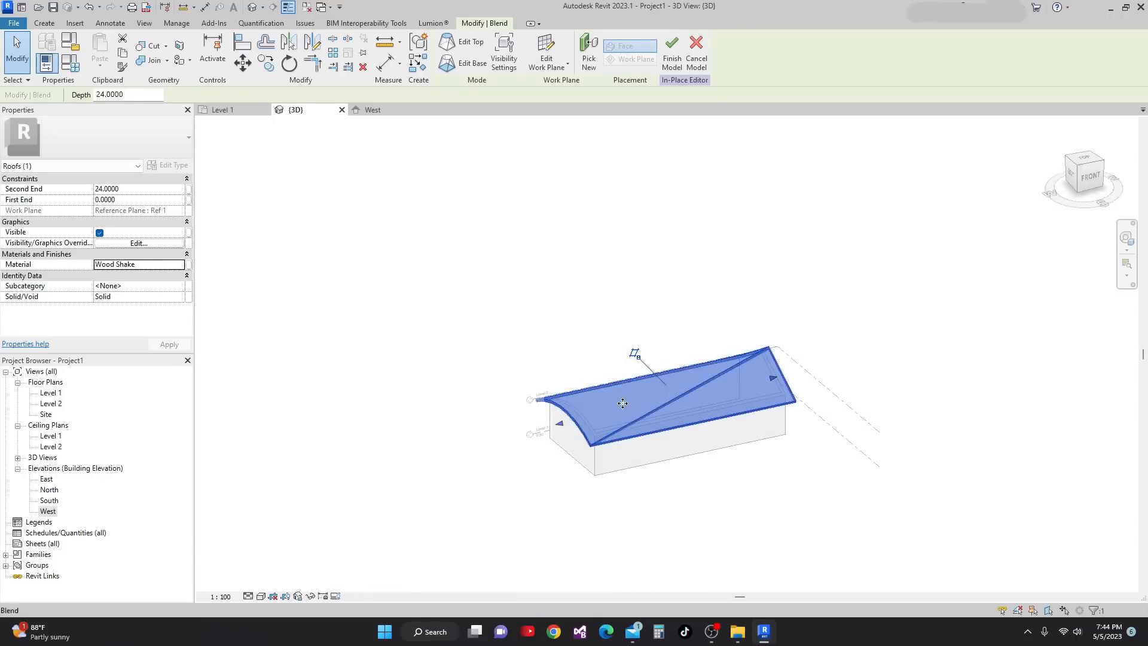
Step: Finish the in-place roof model
click(561, 239)
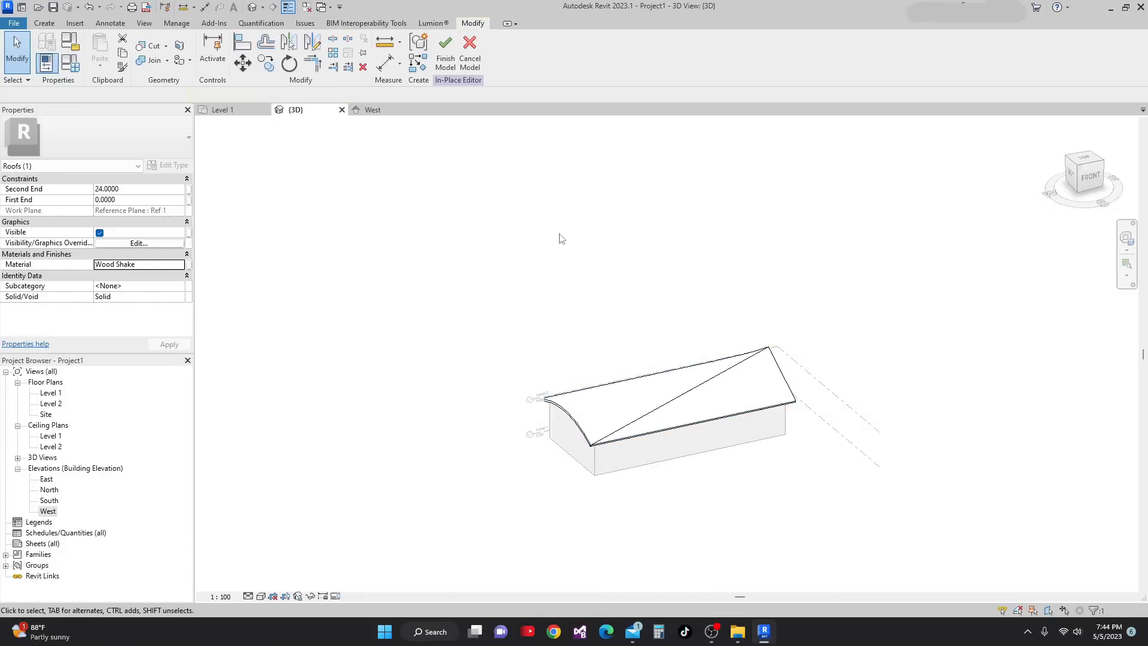
click(687, 386)
click(669, 61)
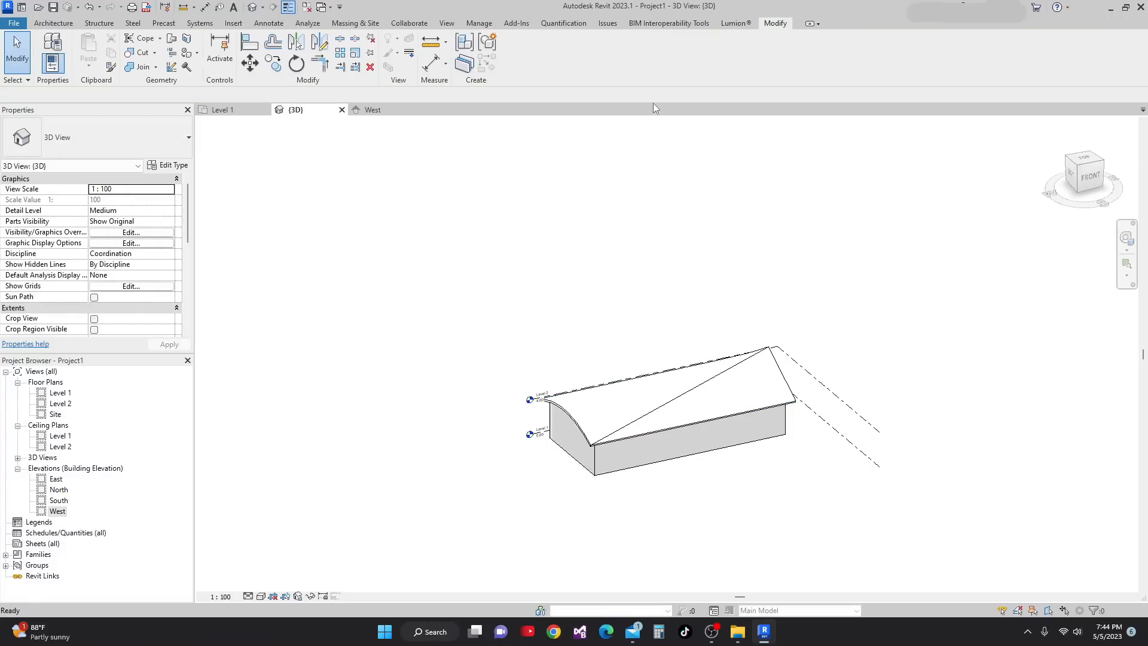
Step: Set the 3D view's visual style to Realistic and inspect the roof and wall materials
scroll(510, 512, up, 1)
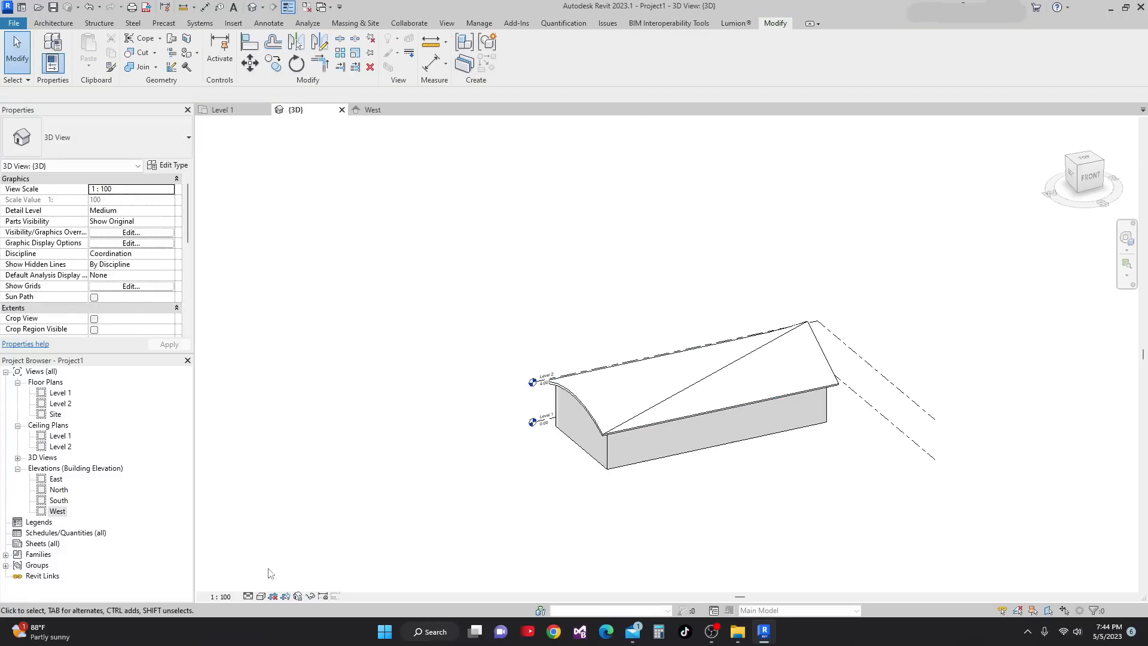
click(310, 595)
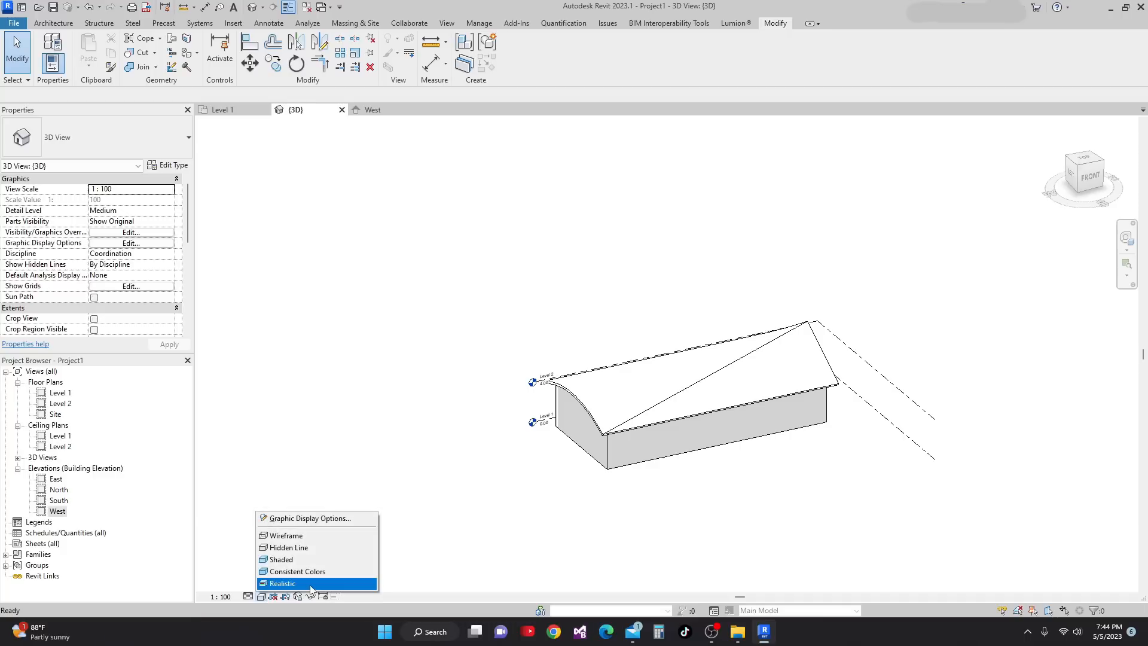
click(310, 585)
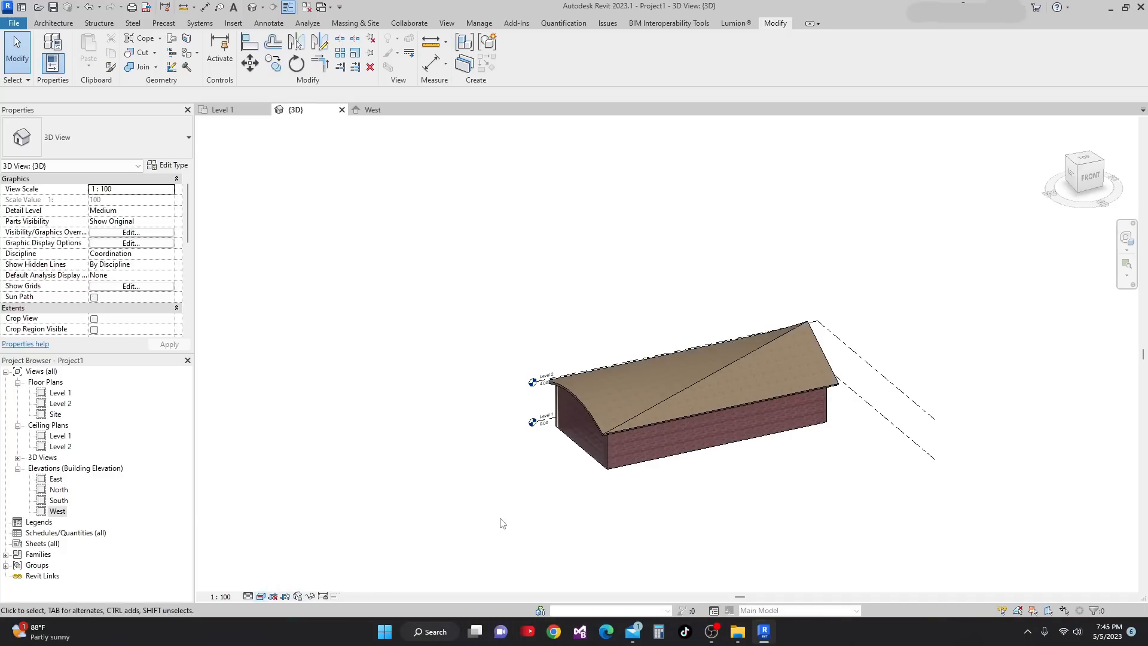
scroll(695, 468, up, 3)
mouse_move(674, 499)
shift+middle_down()
mouse_move(666, 487)
mouse_move(628, 518)
mouse_move(315, 494)
mouse_move(345, 448)
mouse_move(828, 540)
mouse_move(895, 512)
mouse_move(910, 549)
mouse_move(425, 399)
mouse_move(710, 469)
mouse_move(869, 454)
mouse_move(825, 454)
mouse_move(877, 462)
mouse_move(856, 446)
mouse_move(733, 461)
mouse_move(876, 478)
mouse_move(610, 469)
mouse_move(618, 431)
mouse_move(671, 487)
shift+middle_up()
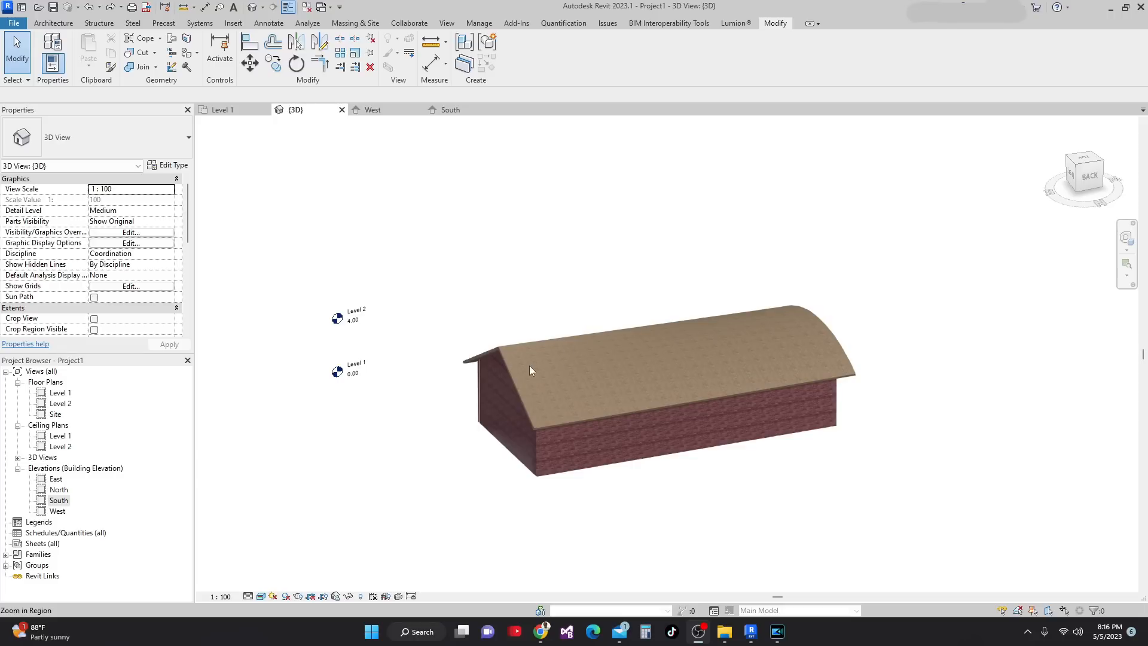
Step: Delete the in-place blend roof from the building
scroll(515, 403, up, 4)
scroll(543, 374, down, 3)
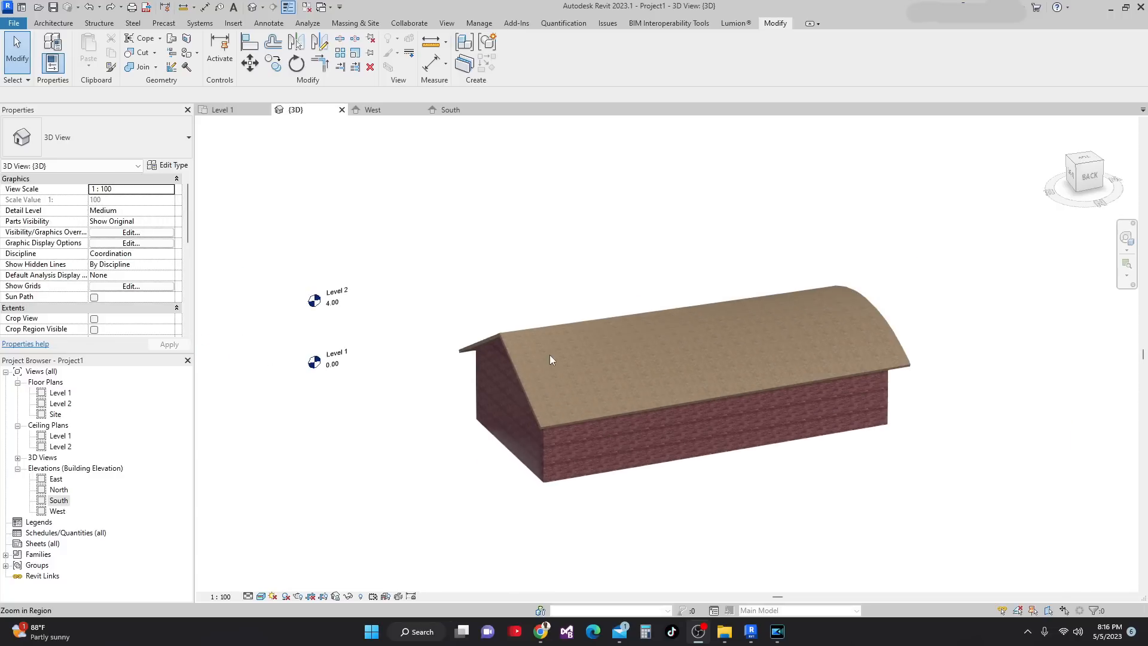
scroll(526, 371, up, 1)
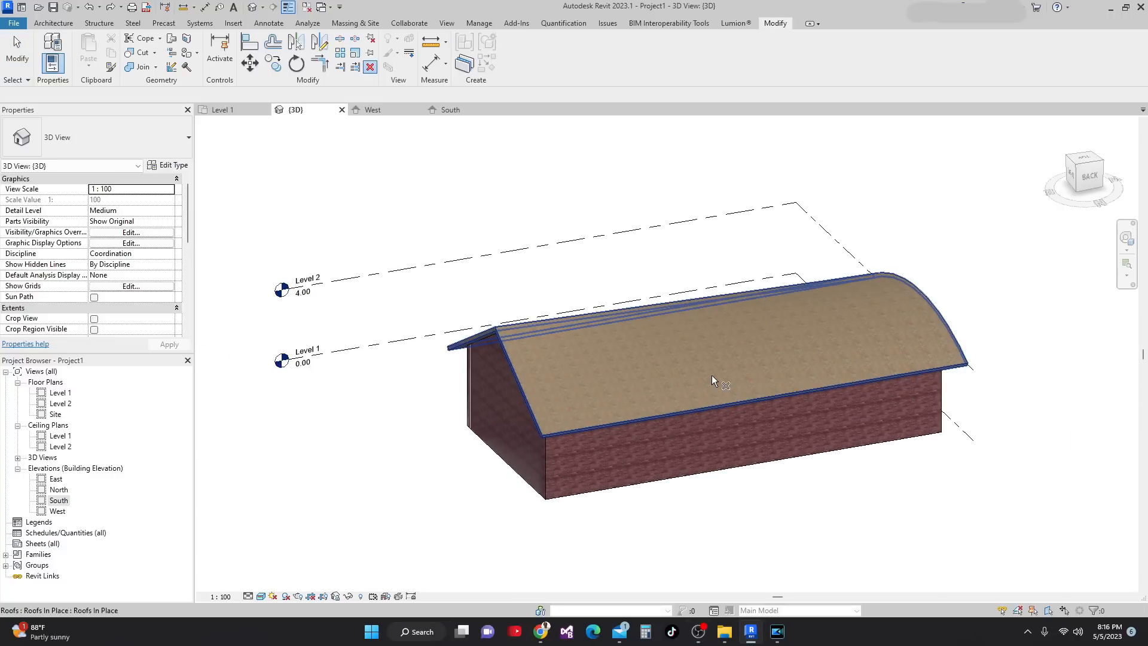
click(559, 403)
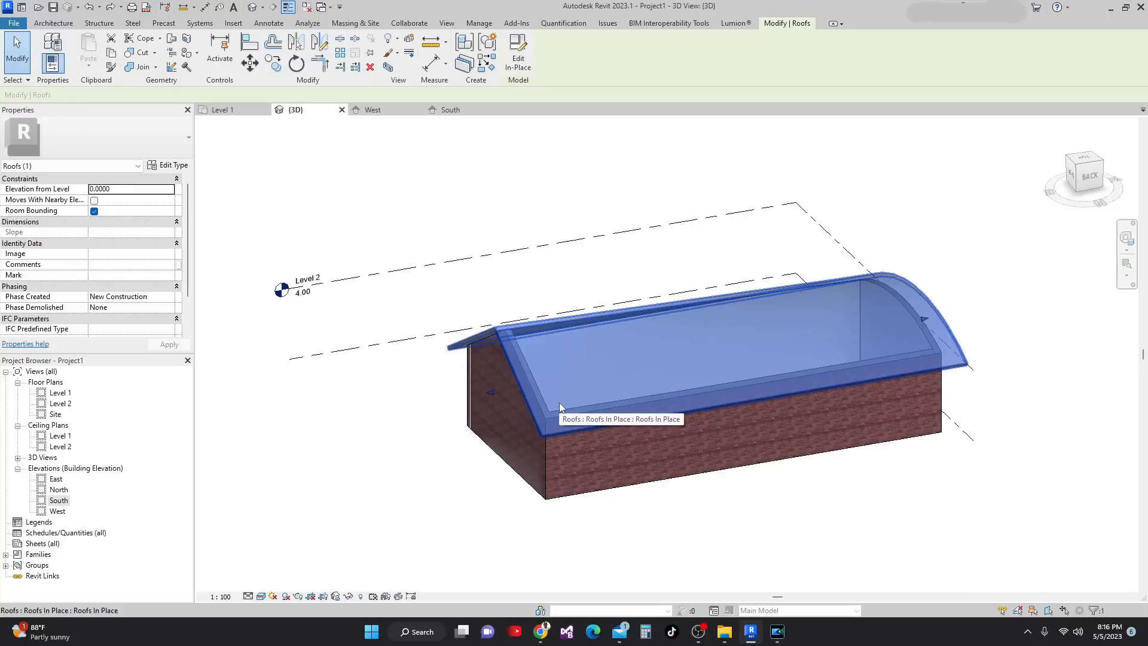
key(Delete)
Step: In the Level 1 floor plan, name the horizontal reference plane below the building Ref A
scroll(603, 413, down, 1)
middle_drag(632, 404, 603, 350)
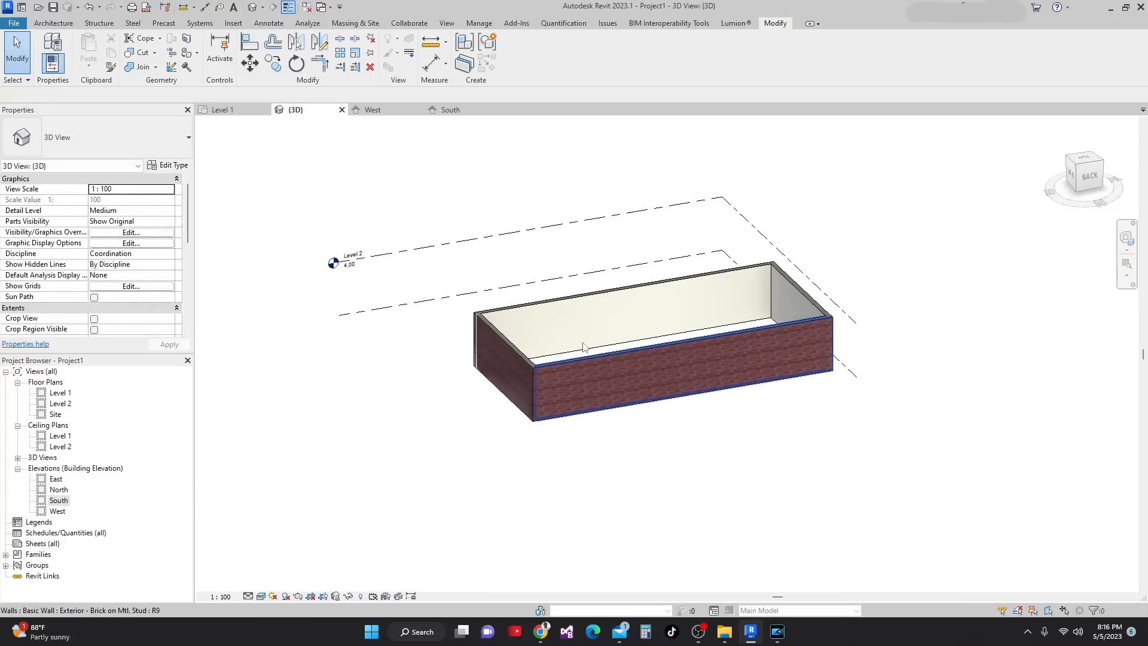
scroll(396, 210, up, 1)
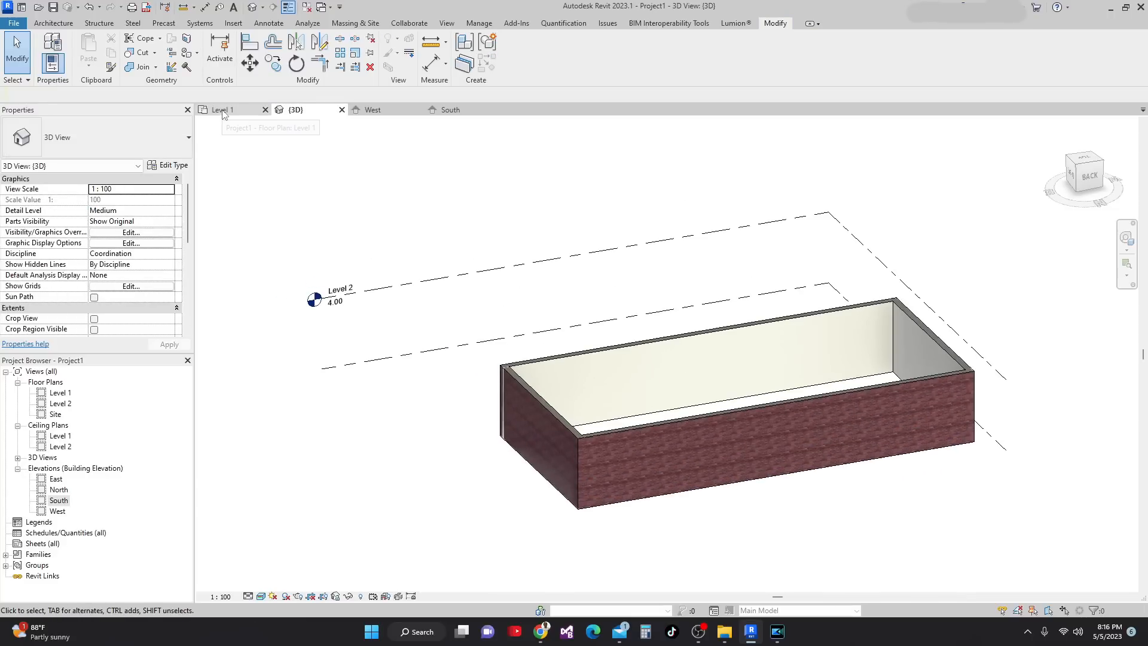
click(221, 111)
scroll(648, 389, up, 2)
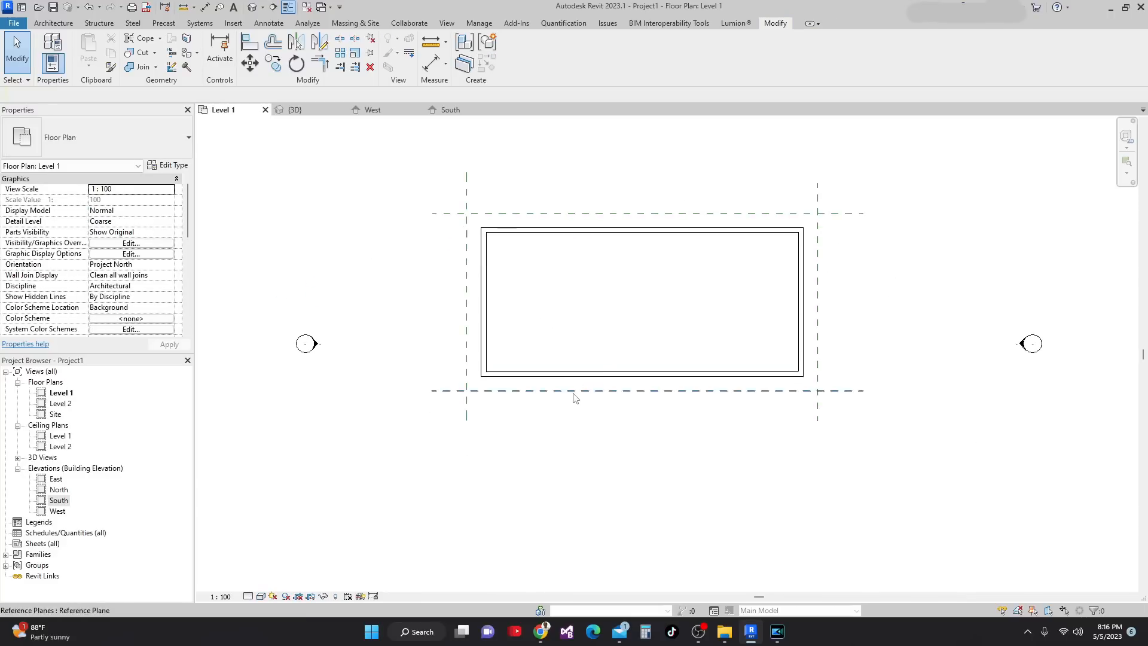
click(574, 392)
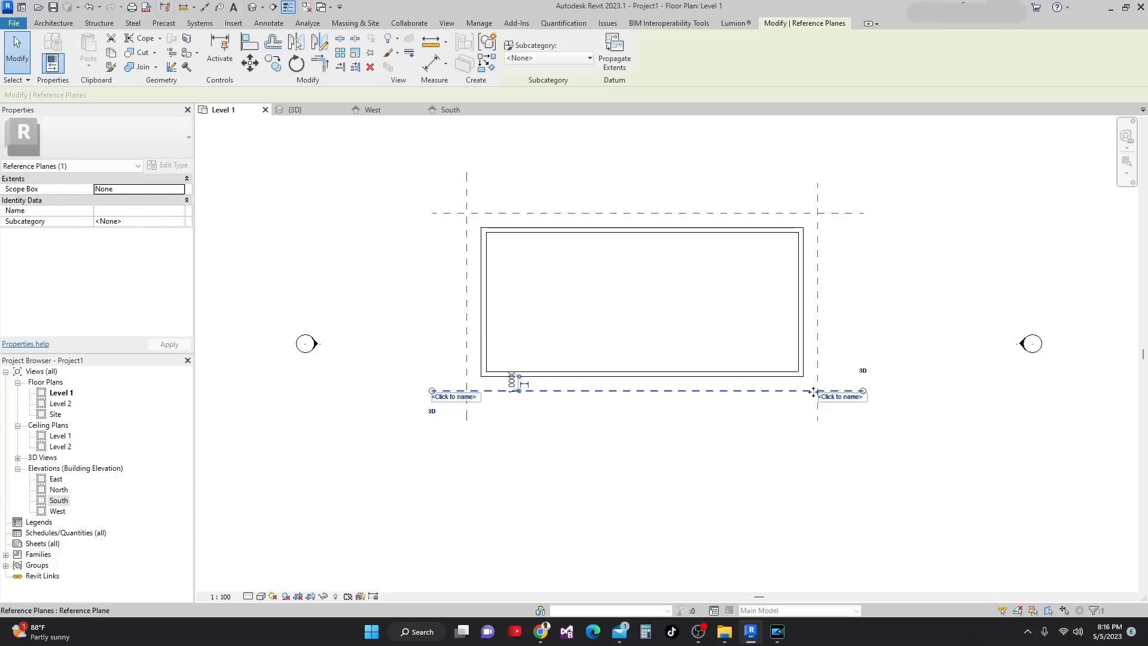
click(847, 399)
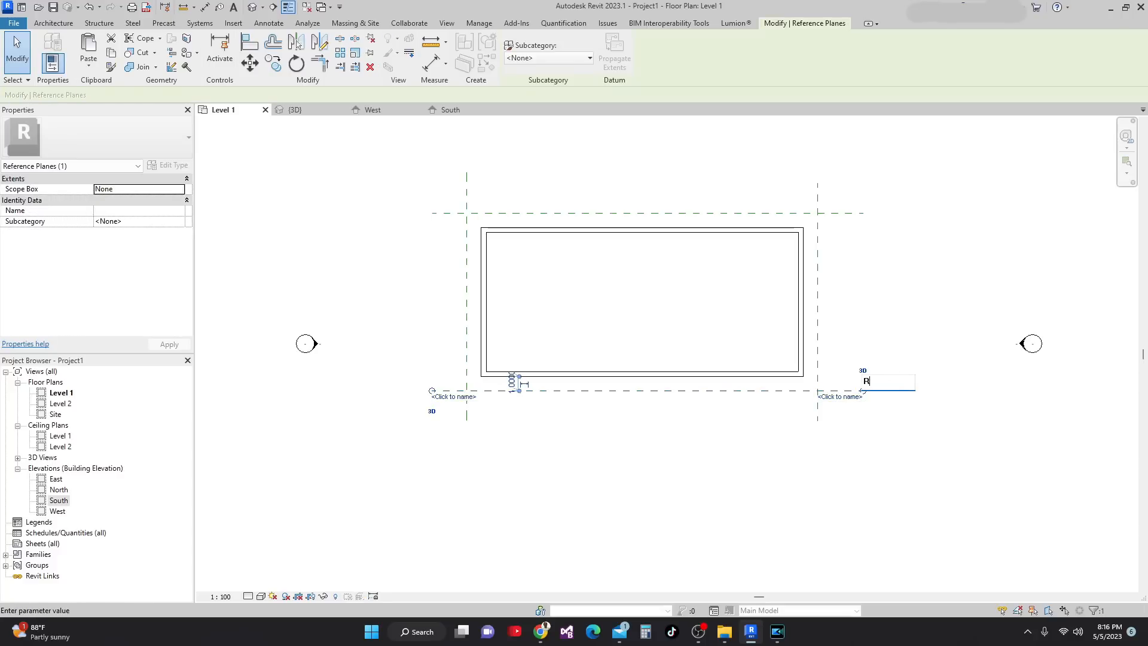
text(Re)
text(f A)
key(Return)
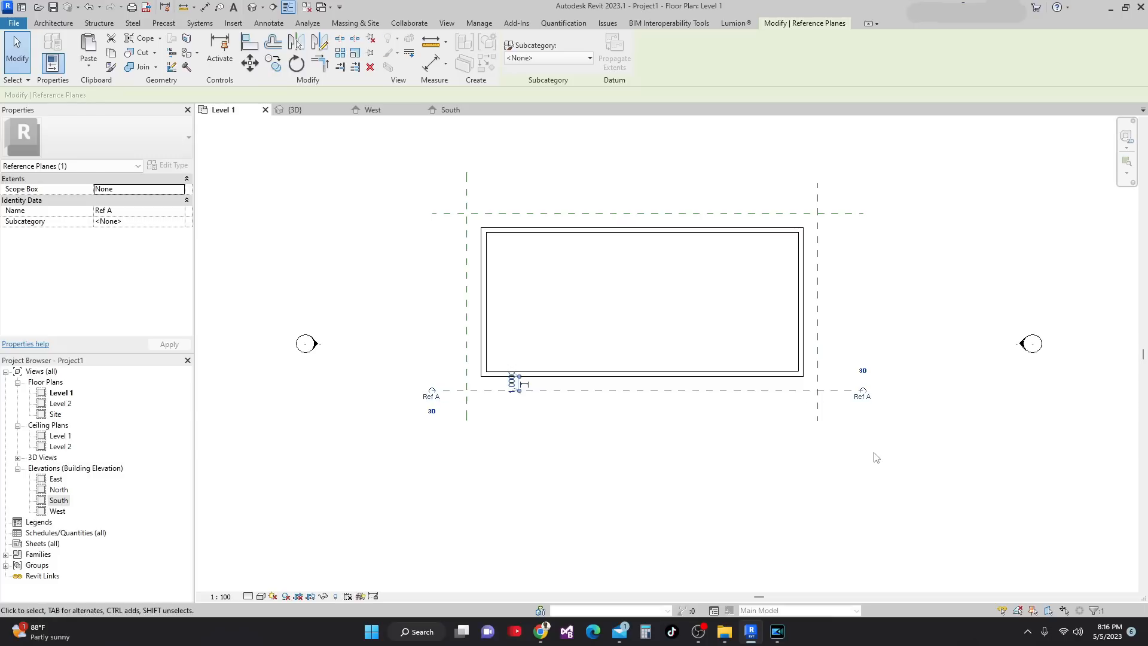
Step: Name the horizontal reference plane above the building Ref B
click(553, 214)
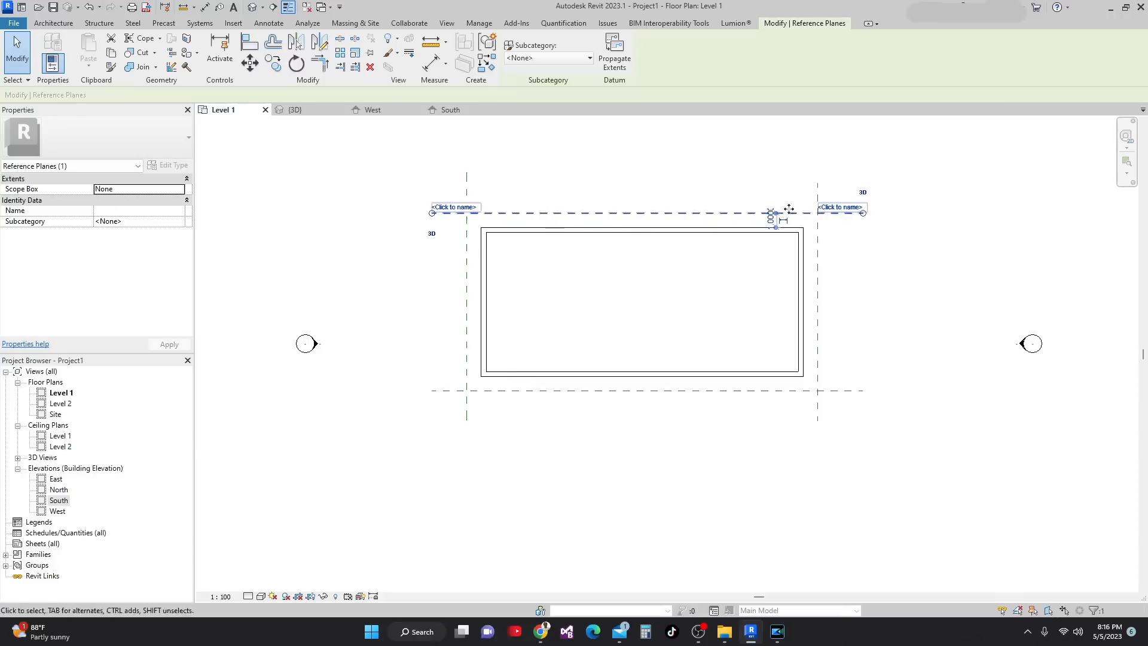
click(851, 207)
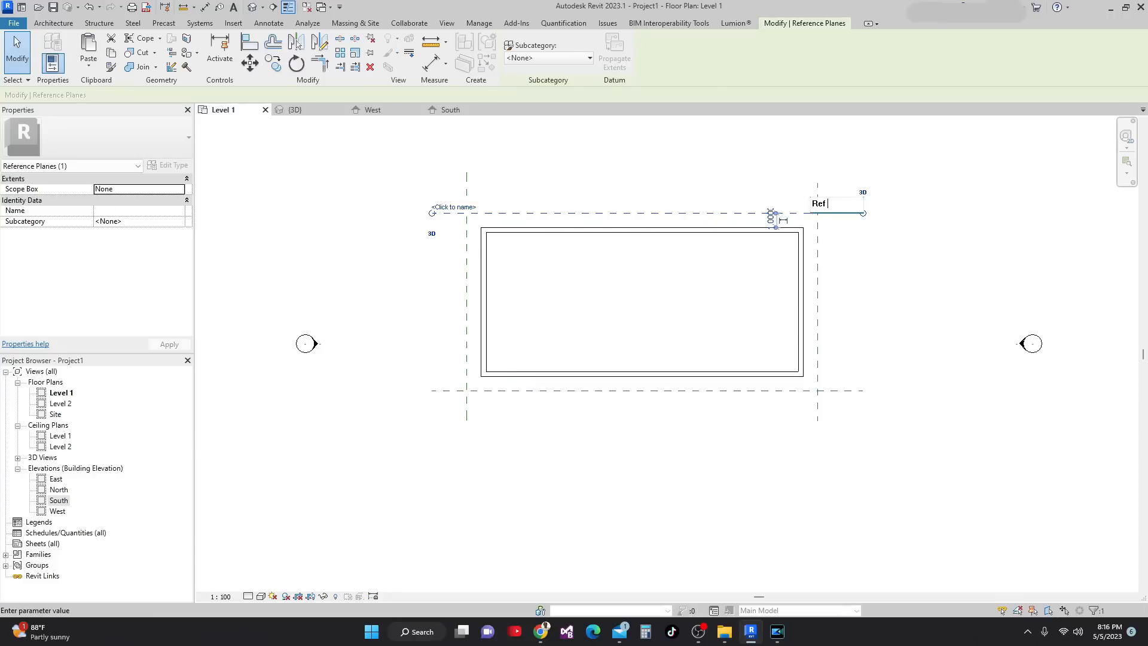
key(Return)
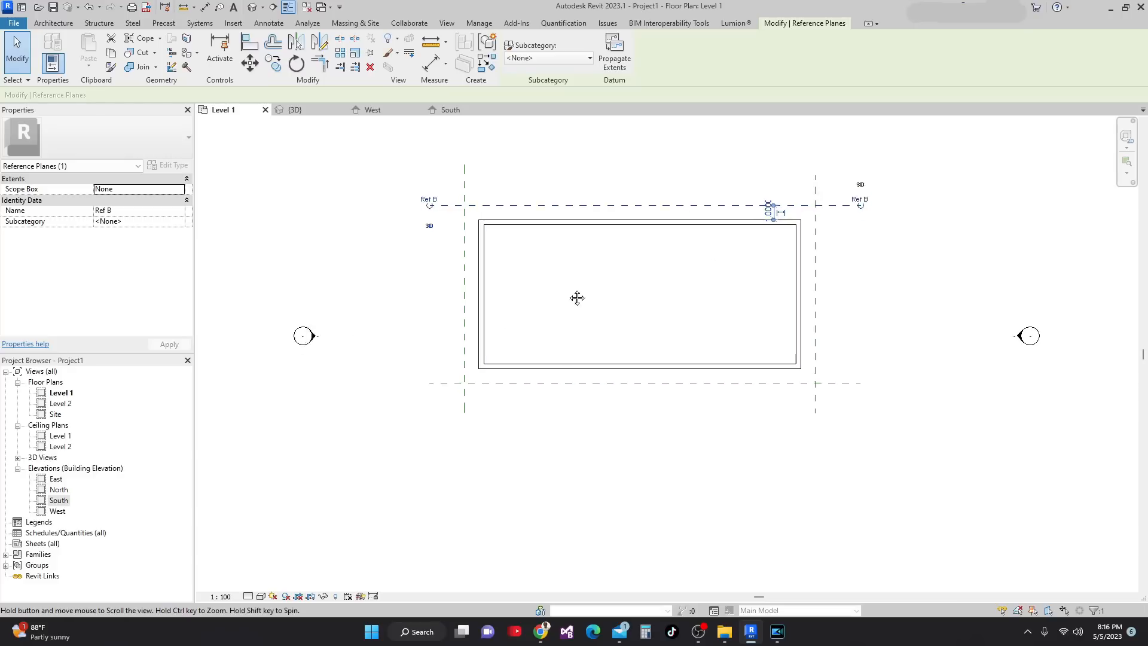
Step: Add a horizontal reference plane through the midpoint of the building's left wall and extend its left end to match the other horizontal planes
middle_drag(576, 297, 543, 325)
scroll(478, 302, up, 1)
click(493, 259)
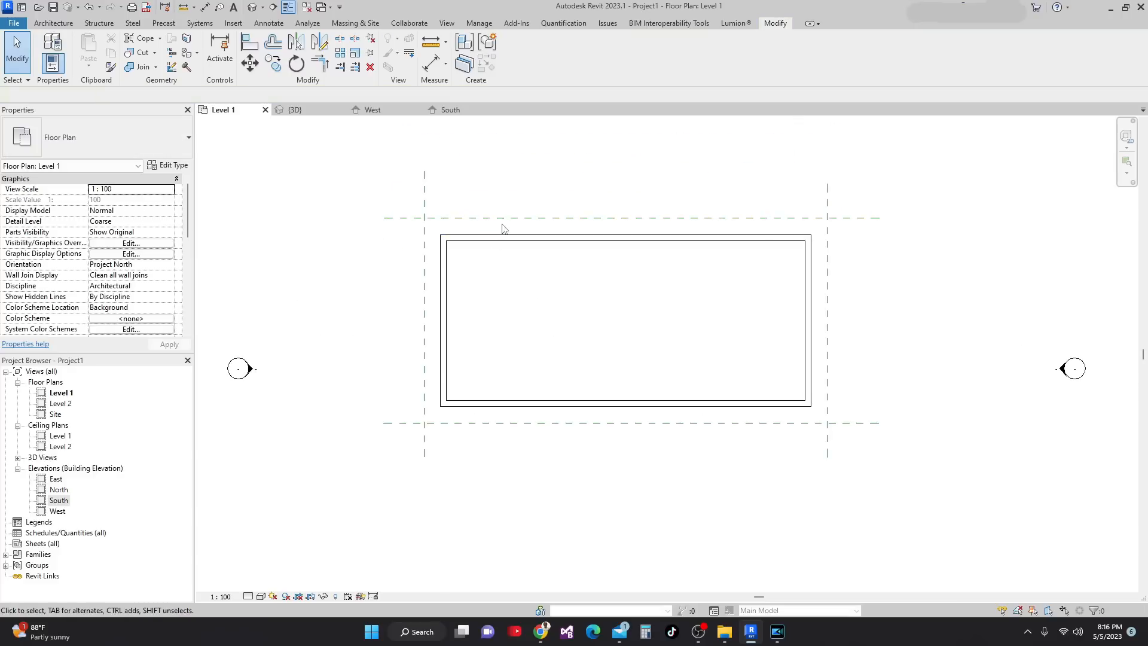
click(509, 219)
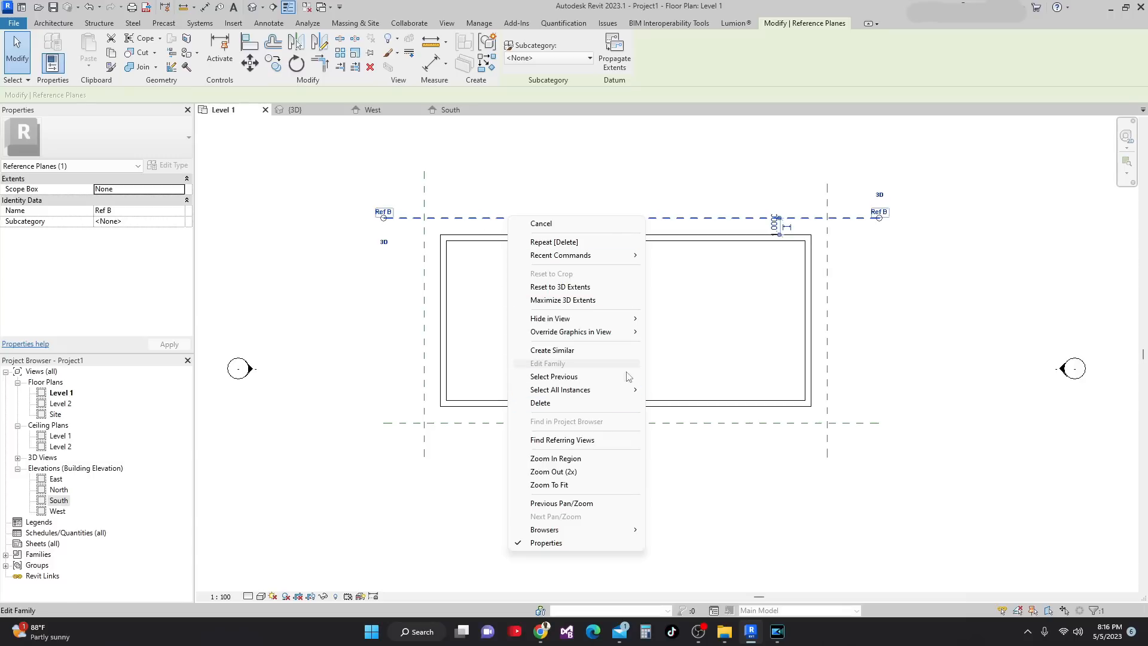
click(612, 355)
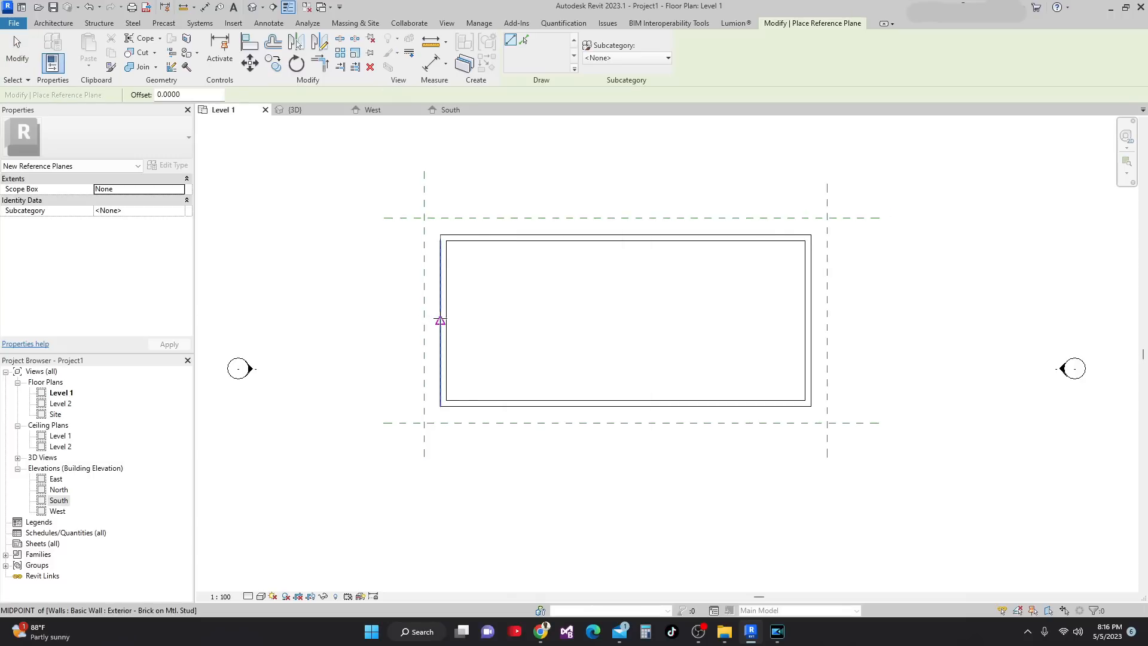
click(440, 321)
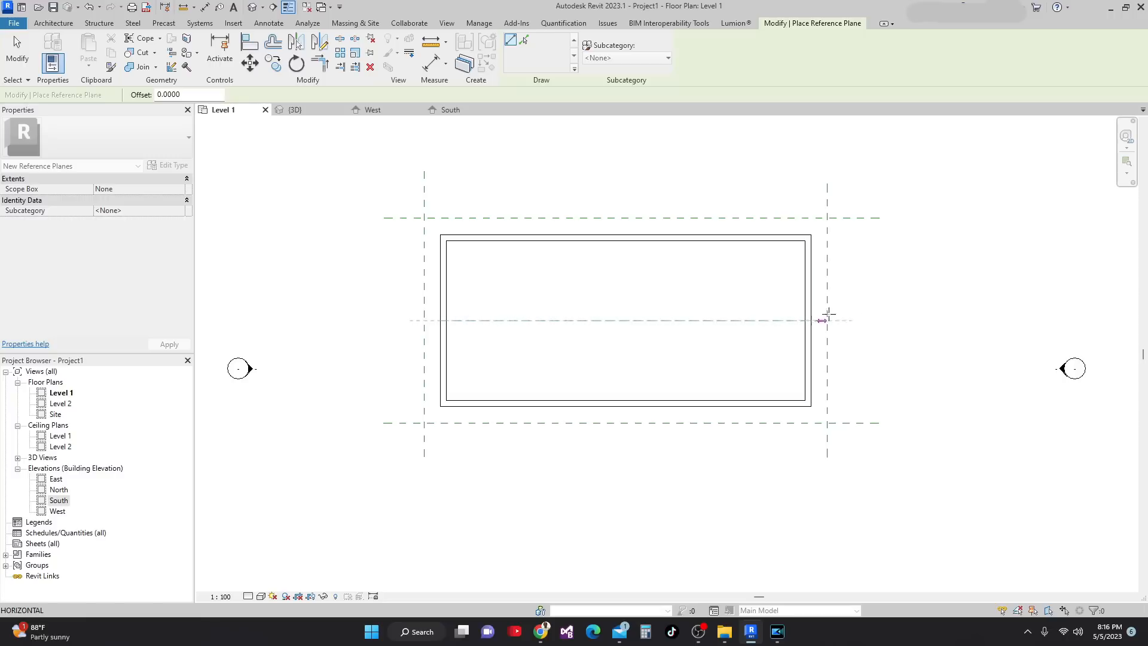
click(879, 320)
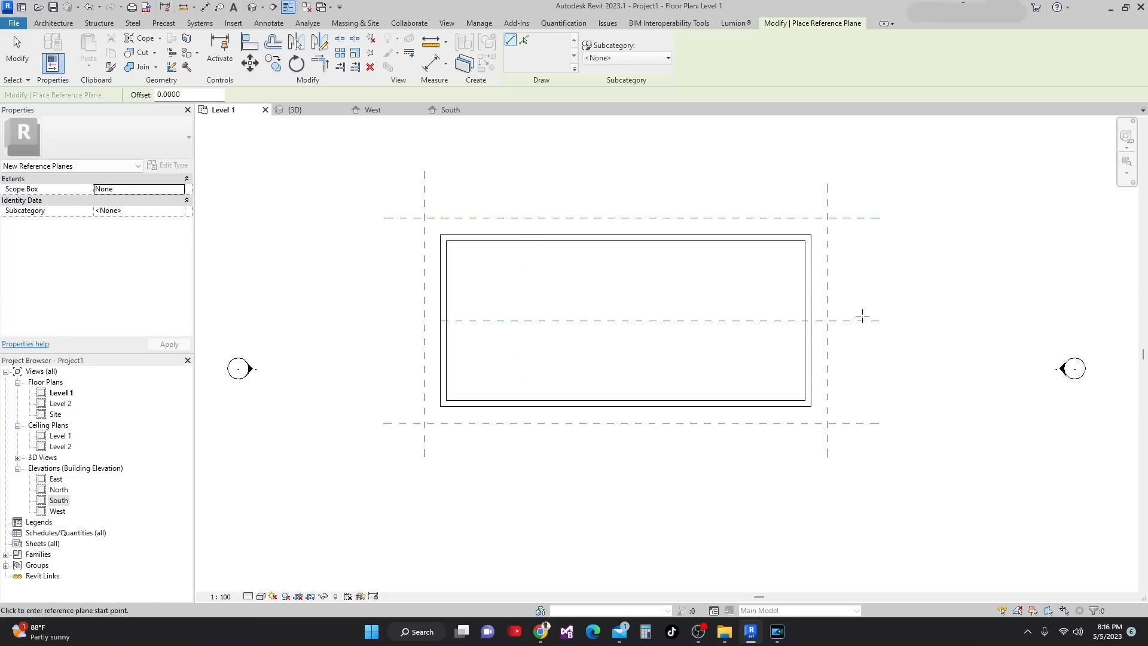
key(Escape)
key(Escape)
click(851, 322)
drag(442, 322, 384, 322)
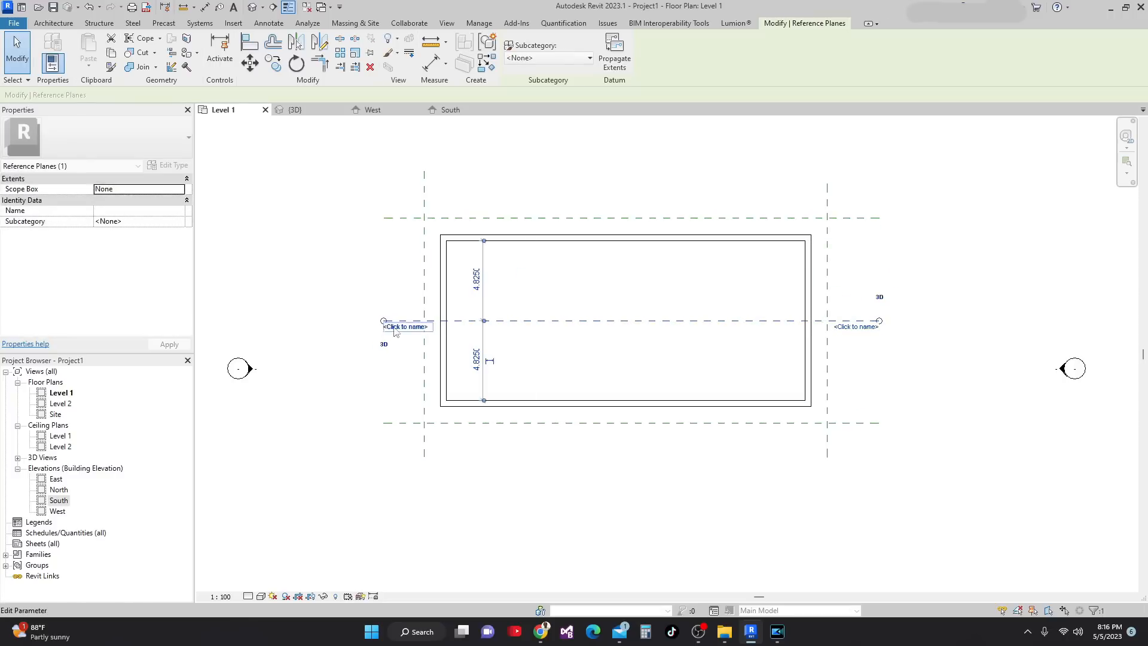
Step: Name the horizontal reference plane running through the middle of the building Ref b
middle_drag(813, 333, 766, 353)
click(769, 353)
click(812, 343)
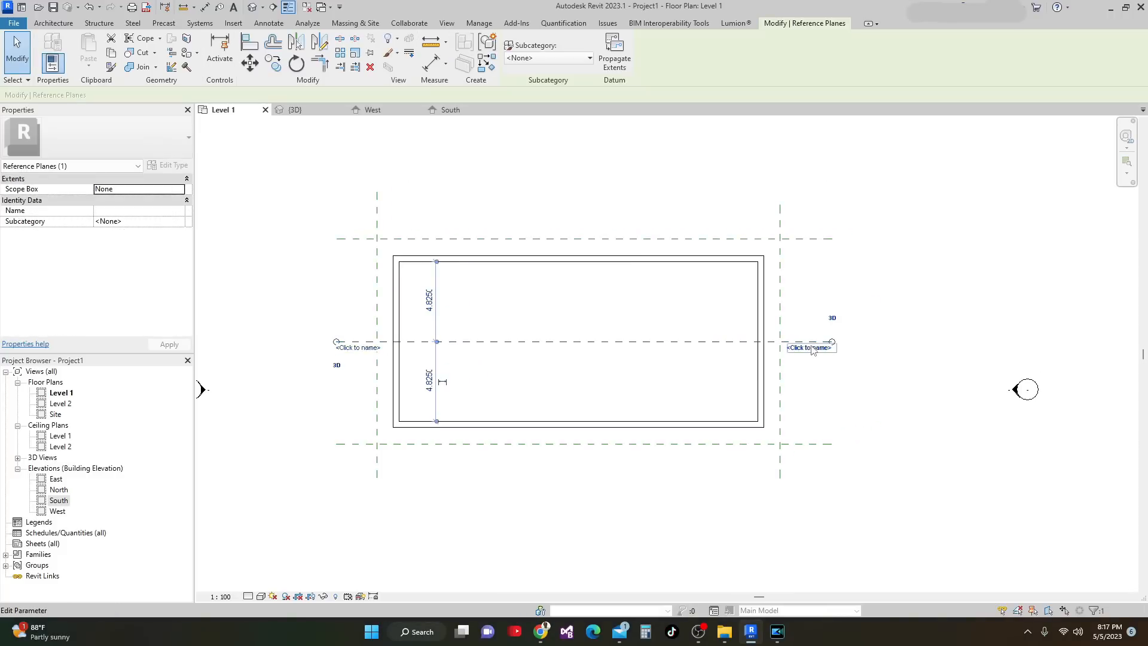
click(811, 347)
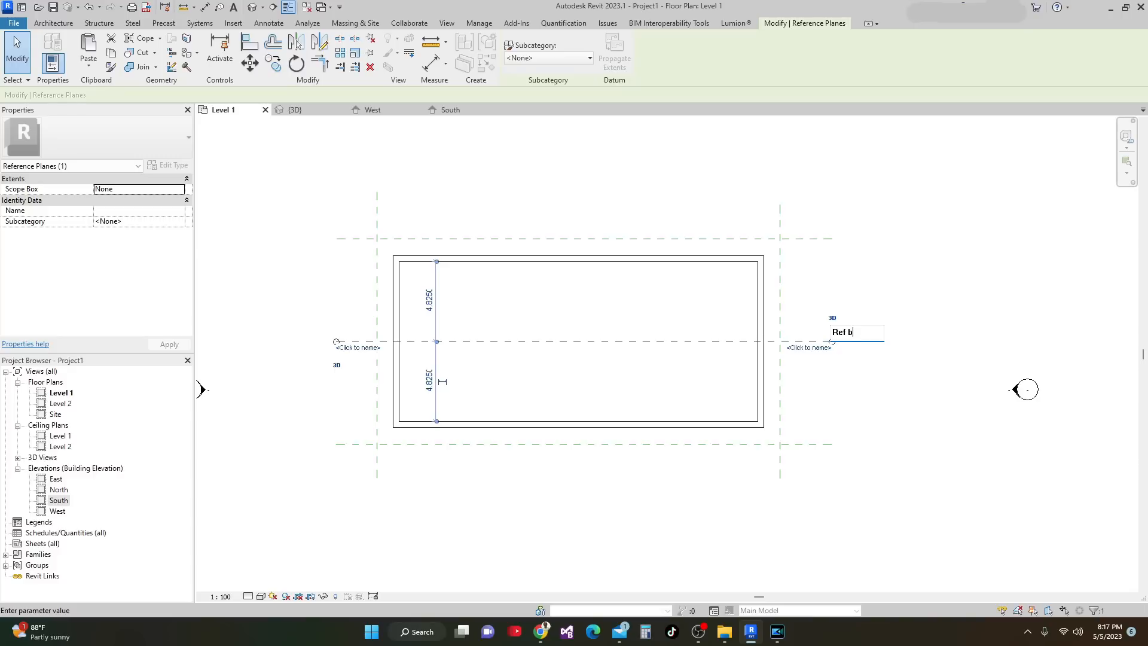
click(921, 405)
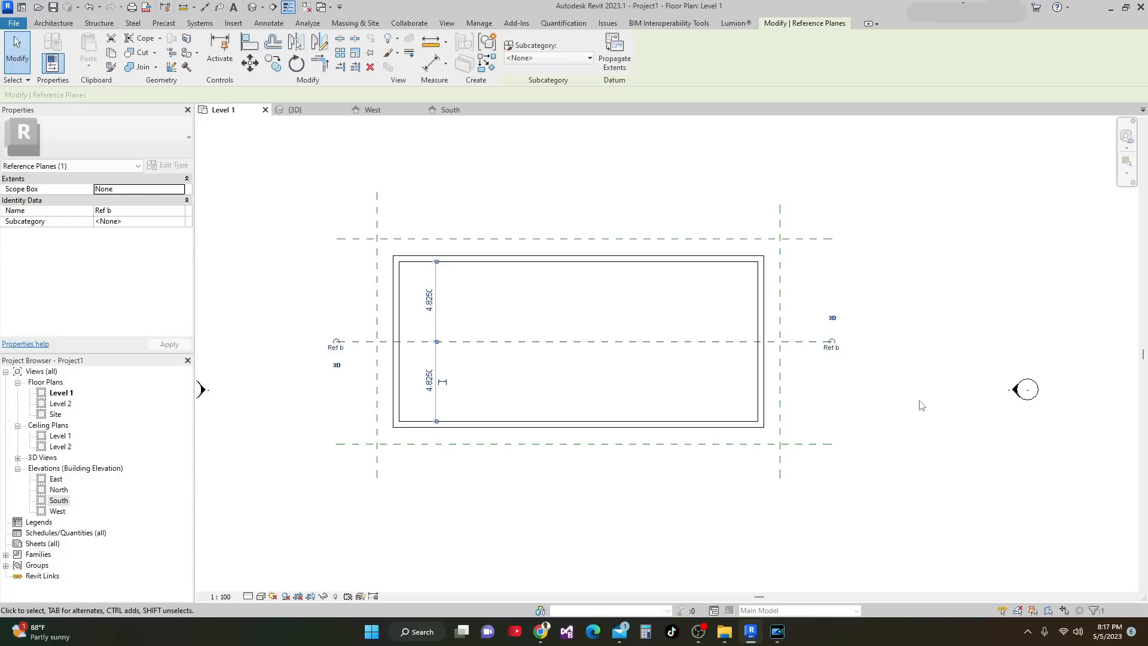
Step: Rename the horizontal reference plane above the building Ref c and check the names of the lower and middle planes
click(804, 239)
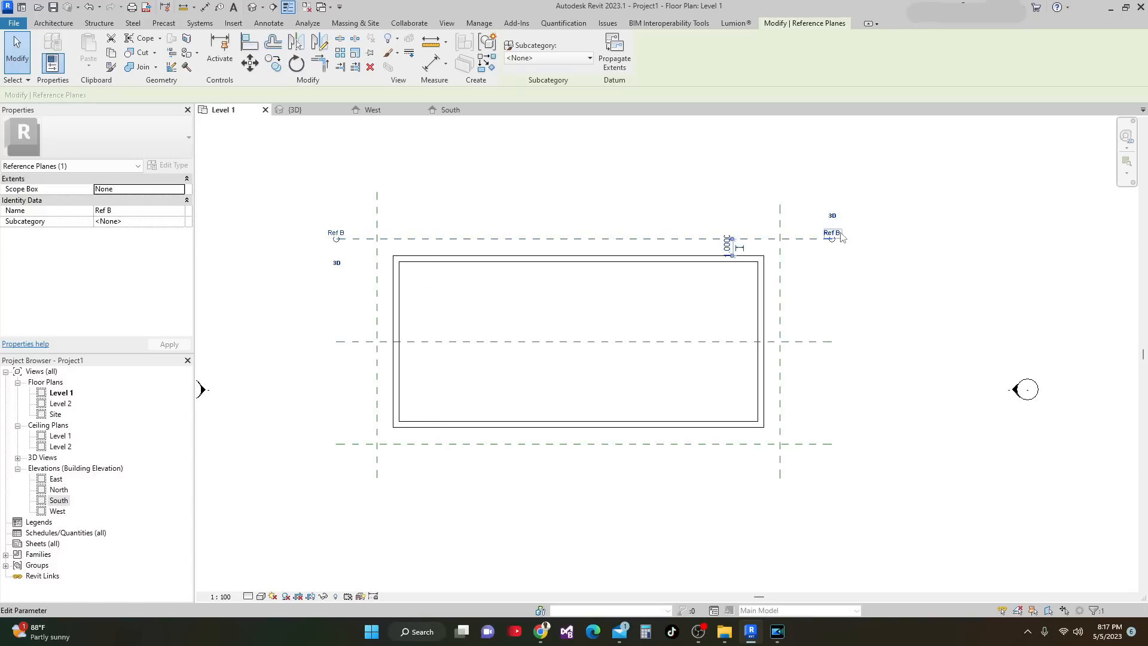
click(830, 232)
click(827, 231)
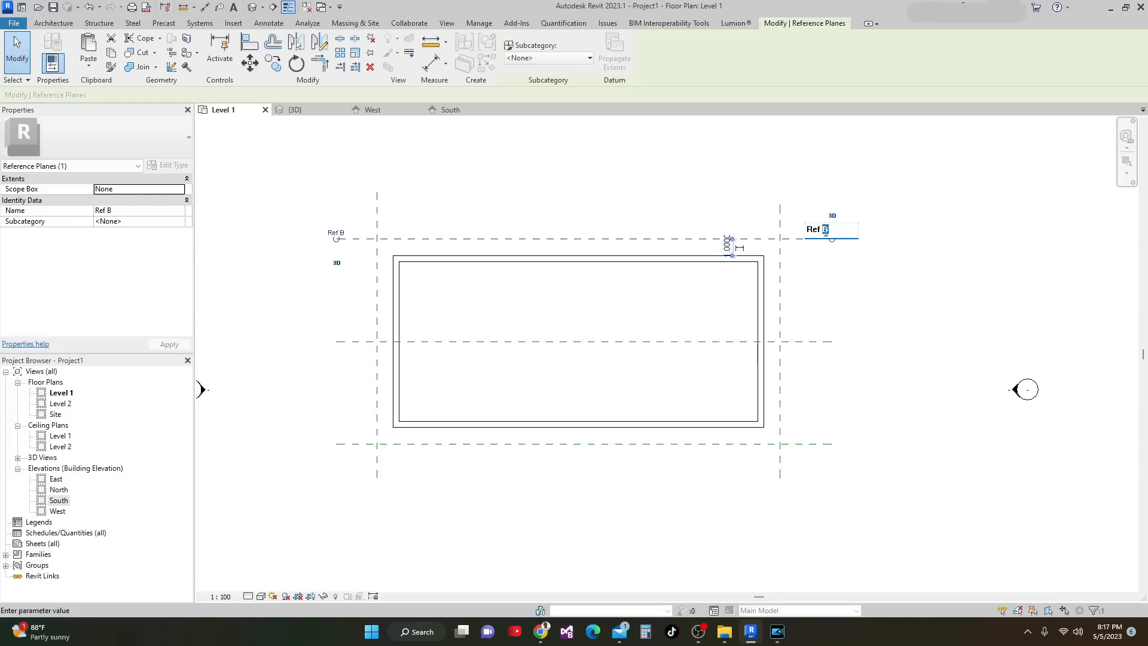
key(Return)
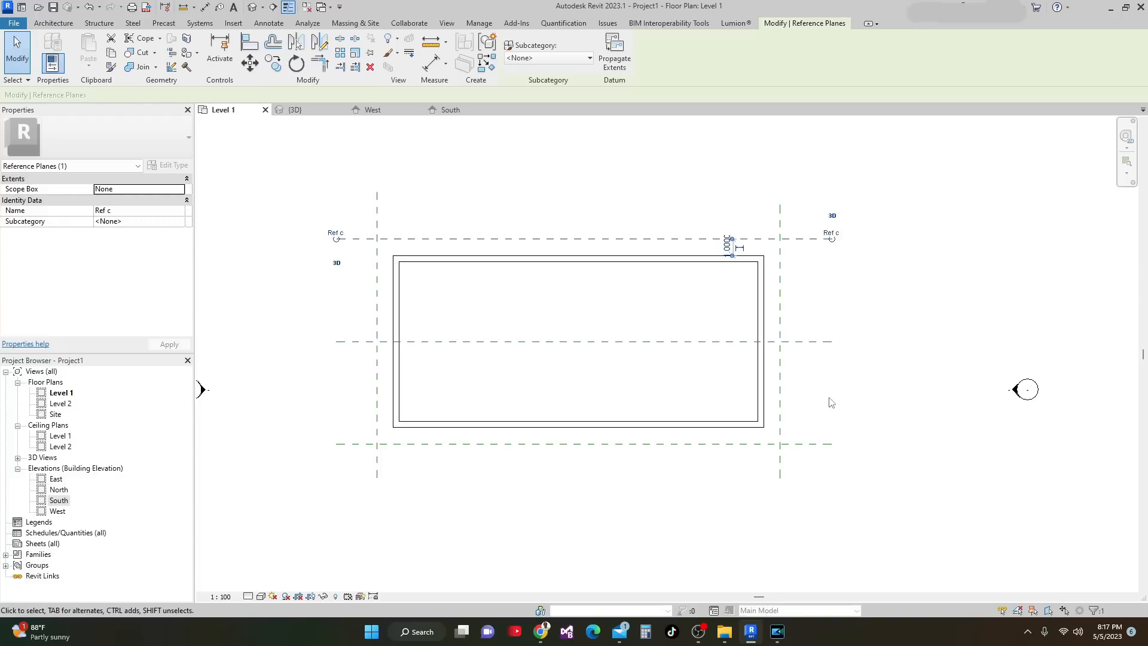
click(812, 444)
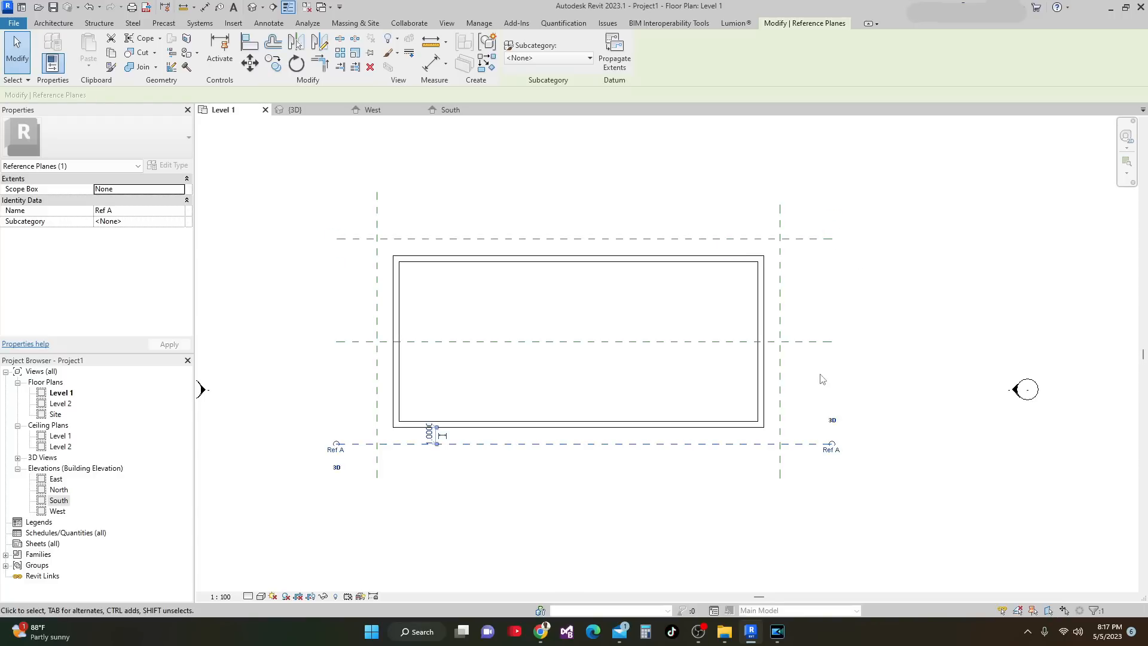
click(824, 342)
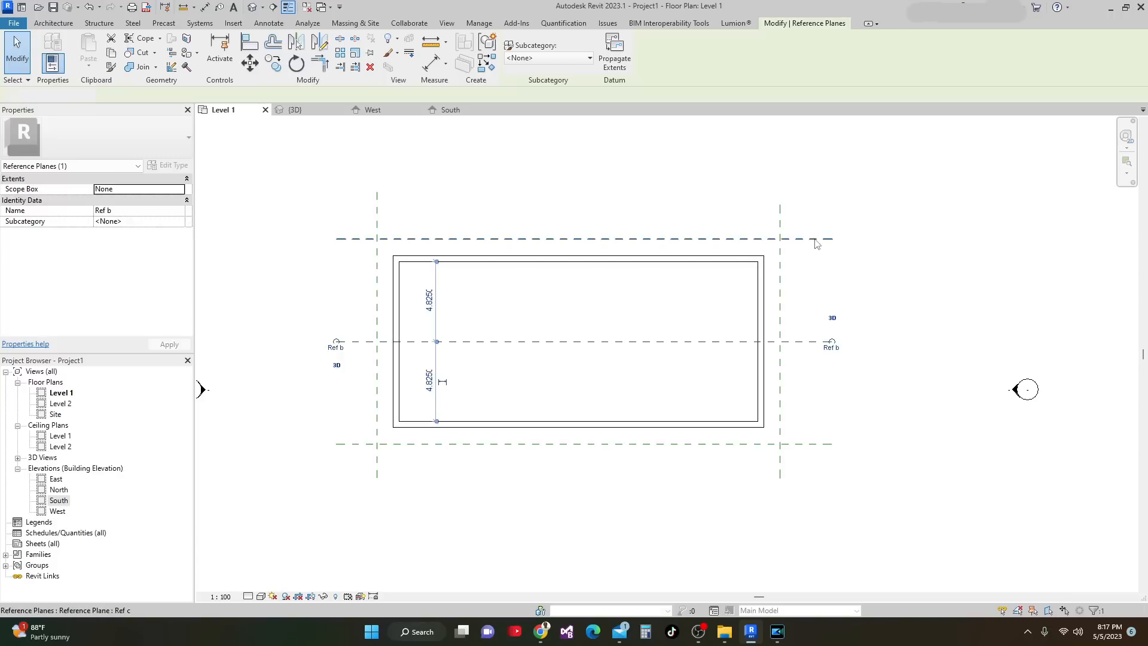
click(936, 258)
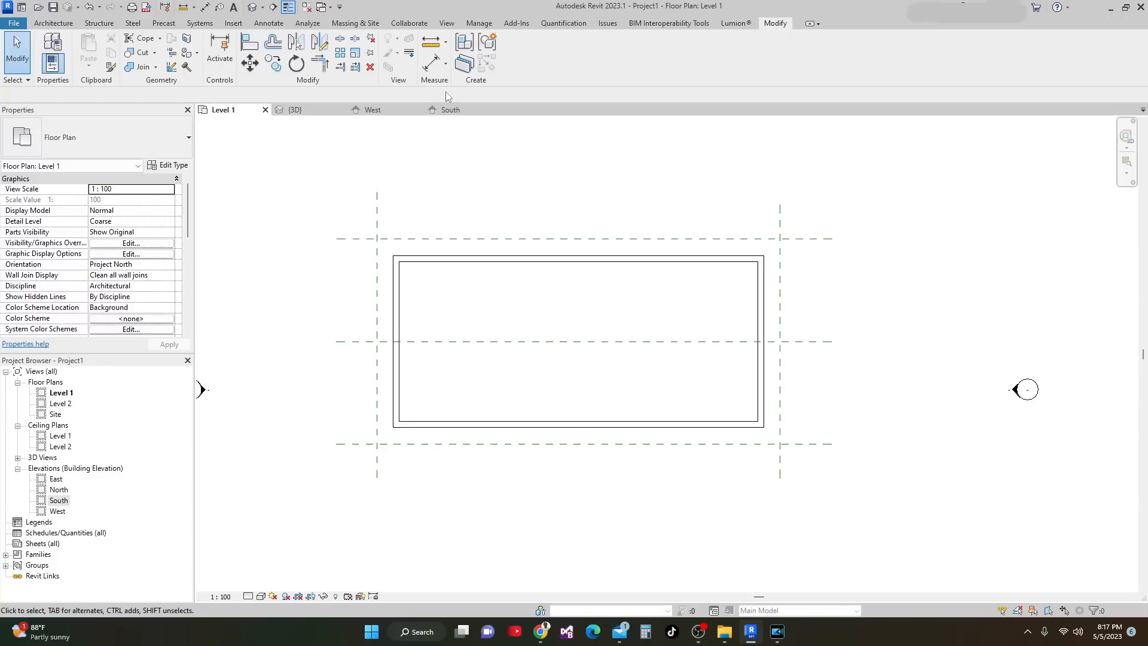
Step: In the South elevation, turn on Show Mass Form and Floors and start an in-place mass named Roof By Face
click(451, 109)
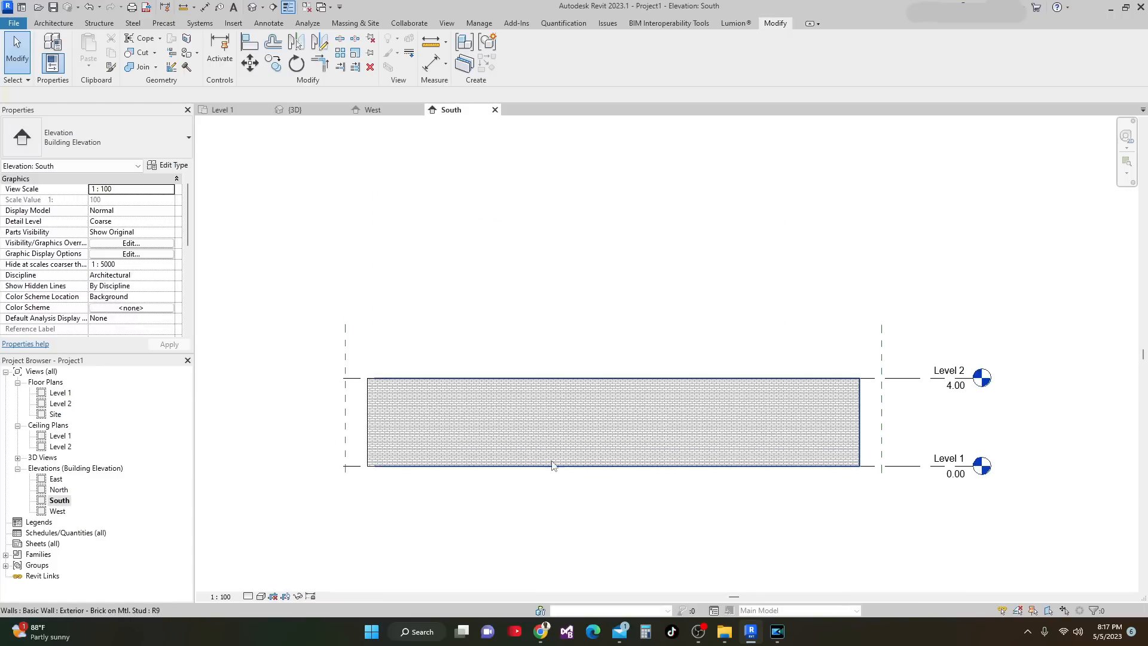
middle_drag(555, 459, 528, 412)
scroll(505, 426, up, 1)
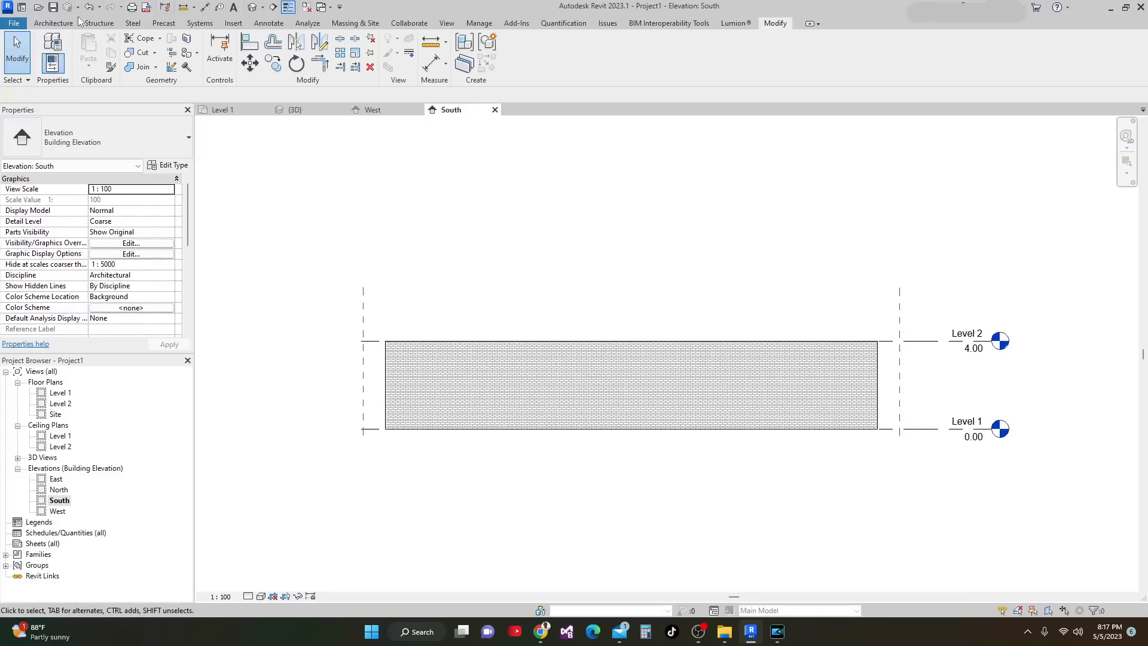
click(351, 27)
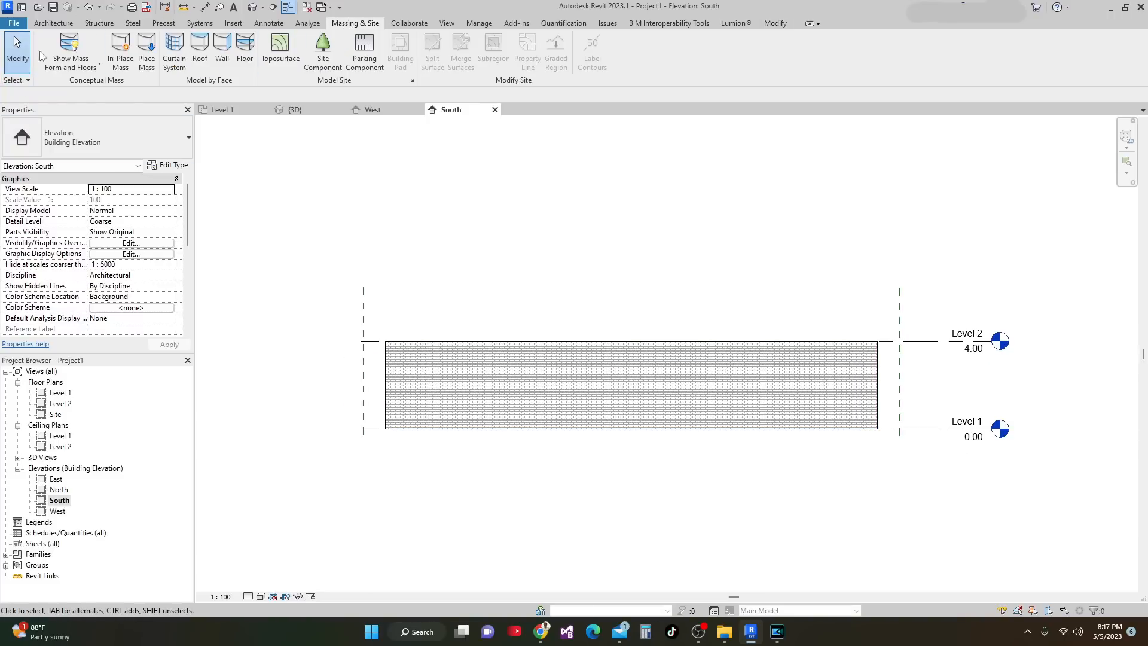
click(67, 53)
click(68, 48)
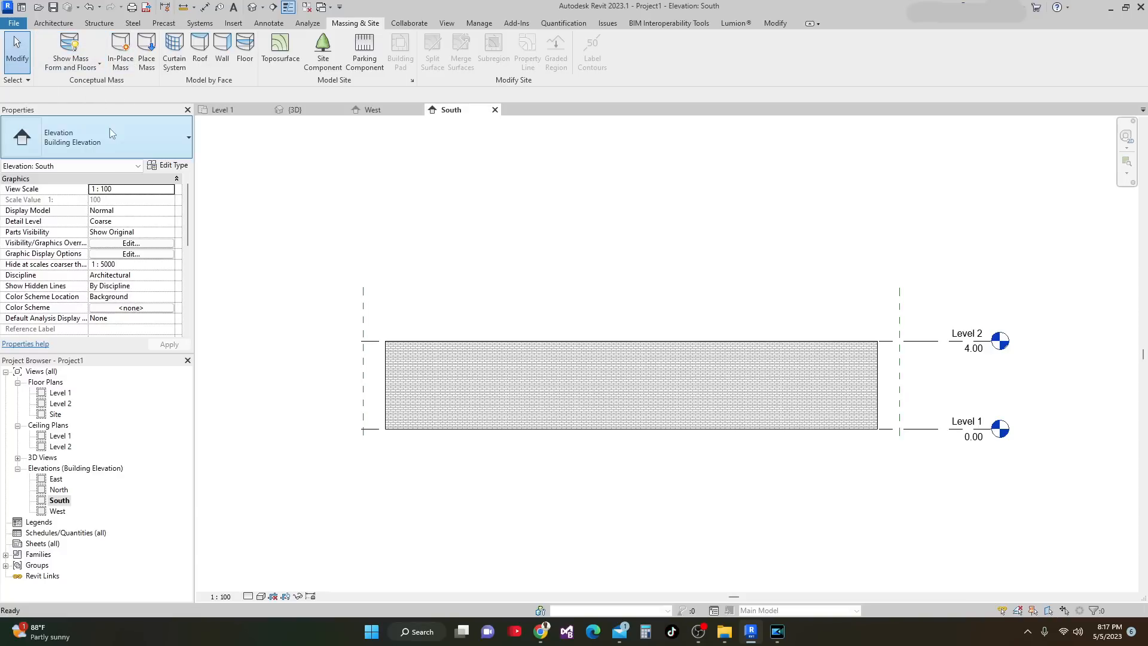
click(127, 62)
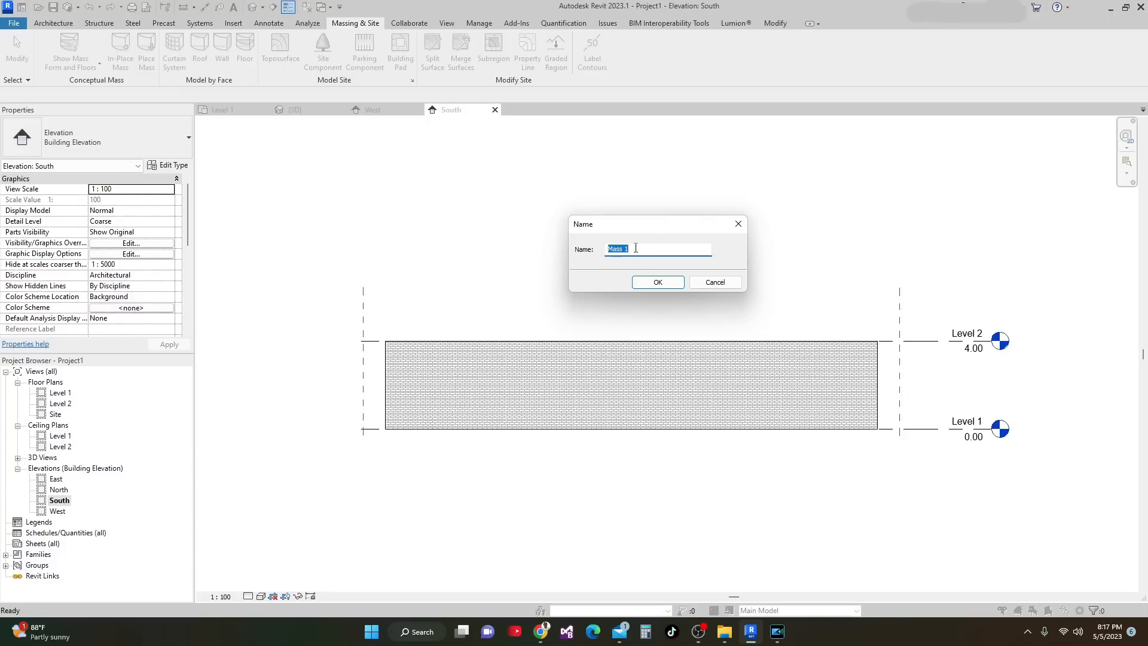
text(Roof By Face)
click(659, 283)
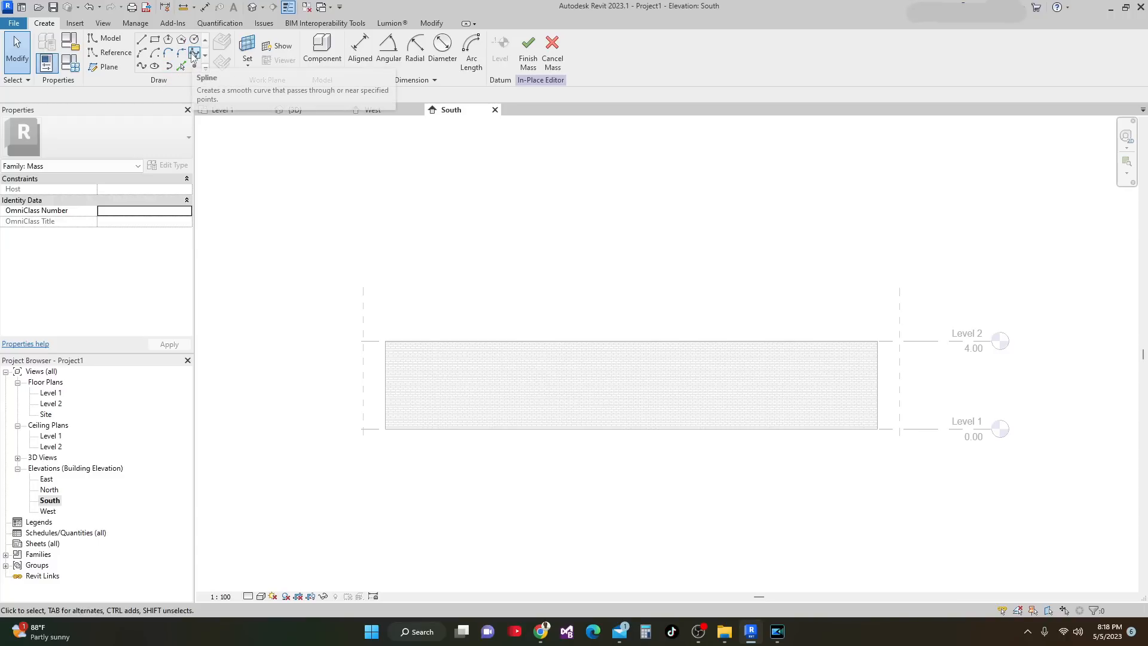
Step: Start a Spline model line with Reference Plane : Ref A as the work plane
click(193, 54)
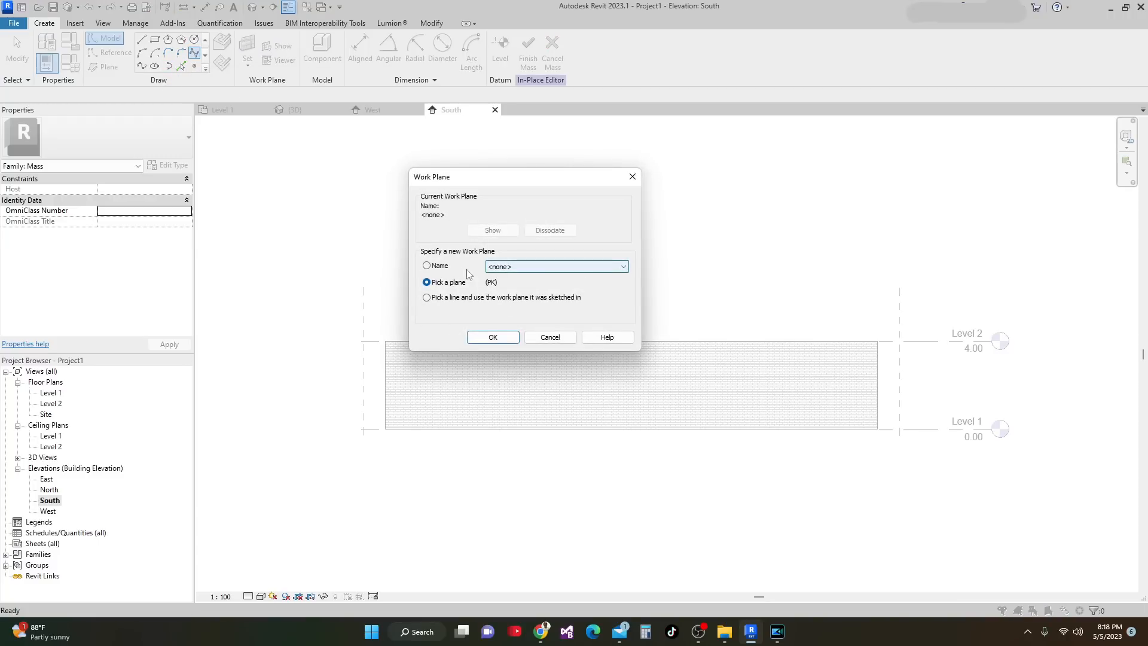
click(621, 267)
click(621, 267)
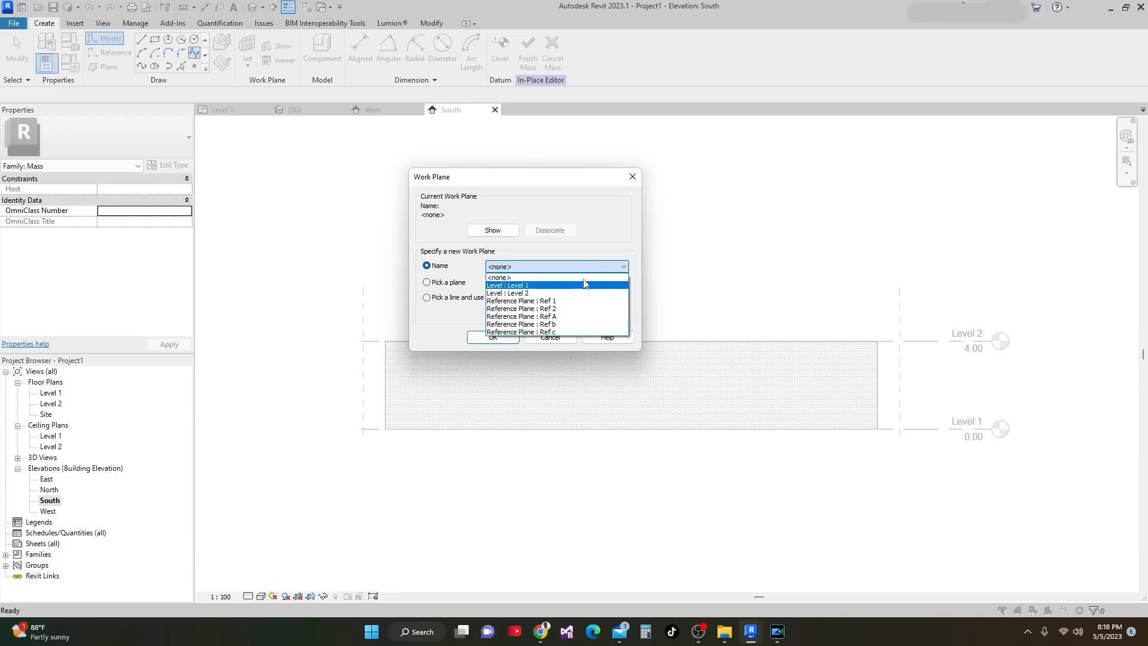
click(580, 316)
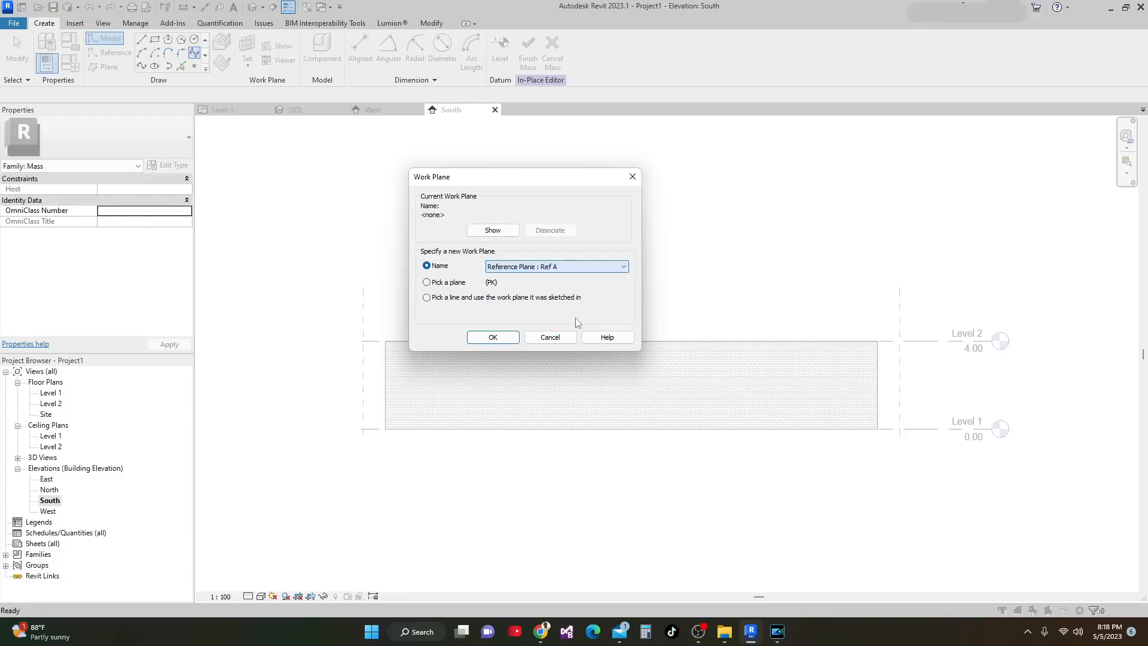
click(480, 341)
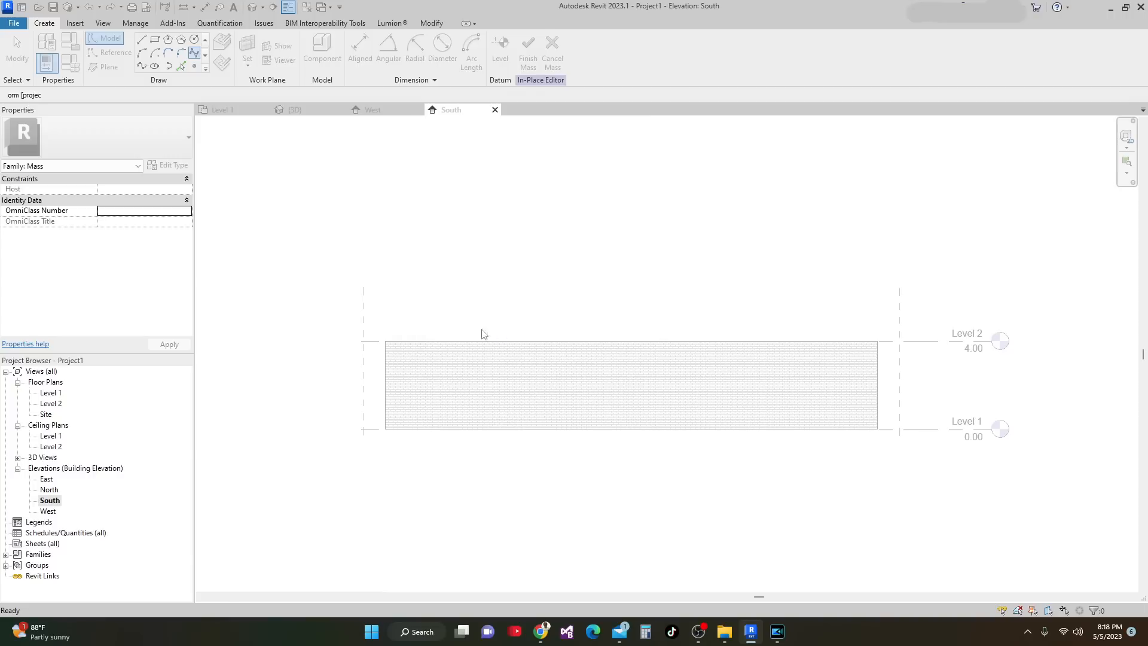
Step: Draw a wavy spline about 25.4 m long at Level 2 between the two vertical reference planes, with five alternating high and low intermediate control points
click(362, 341)
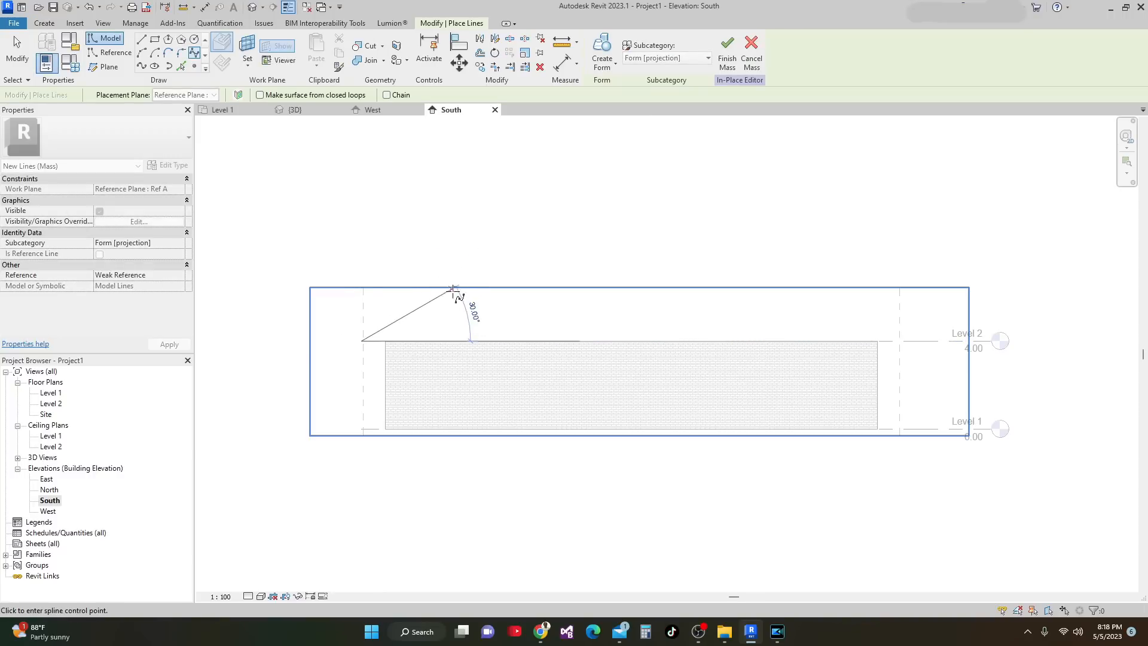
click(465, 295)
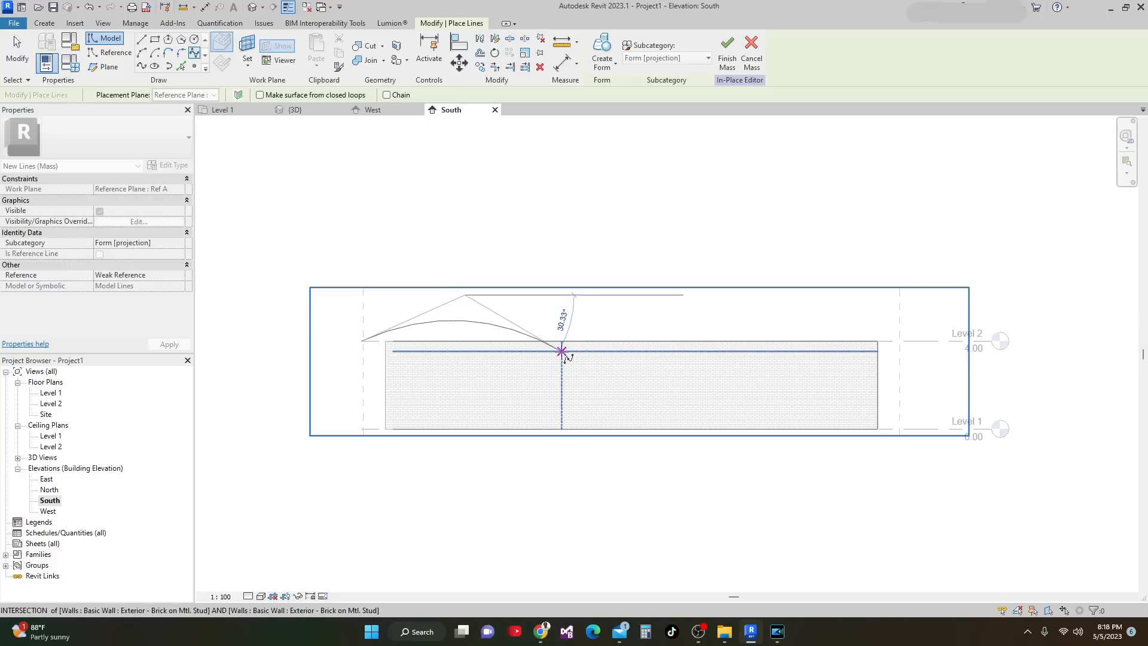
click(561, 351)
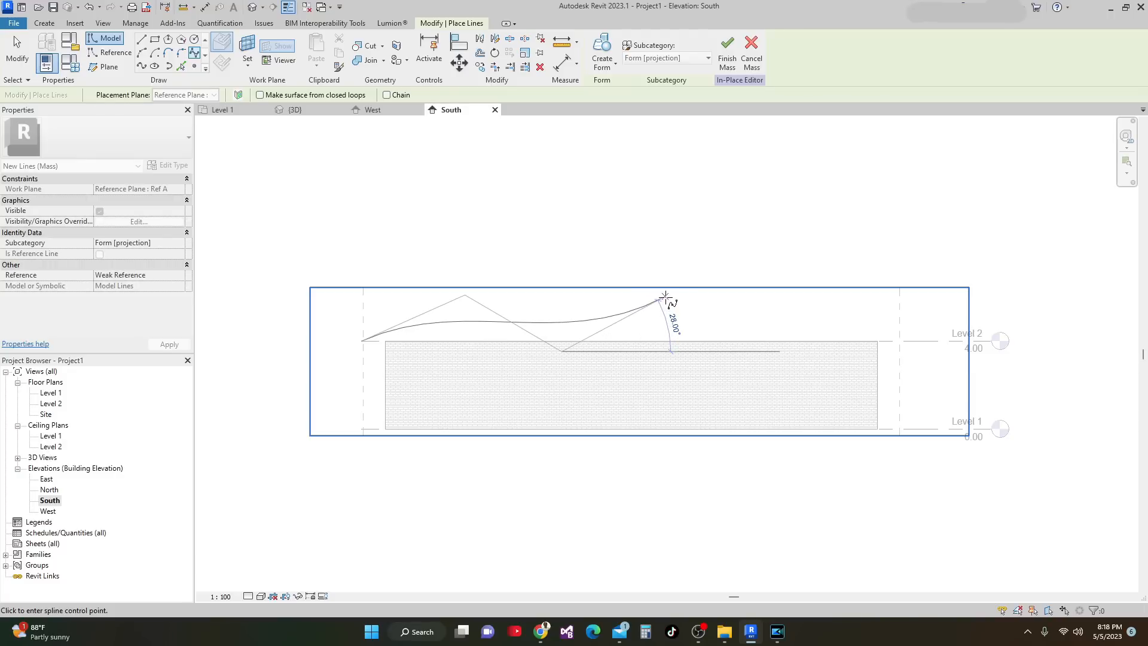
click(665, 297)
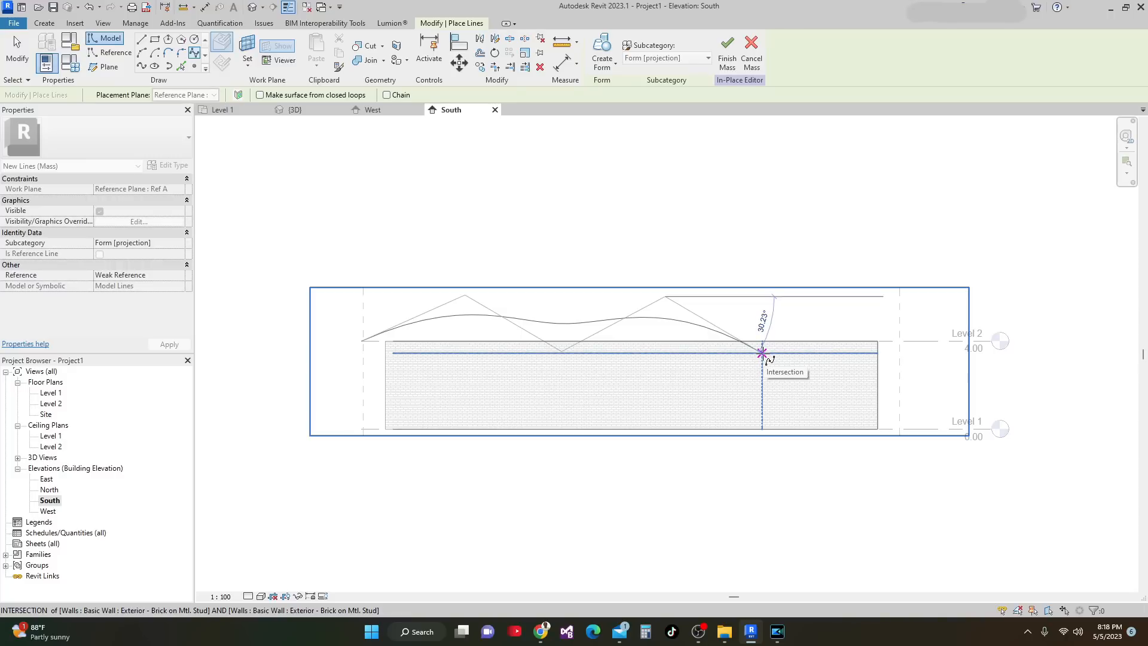
click(762, 354)
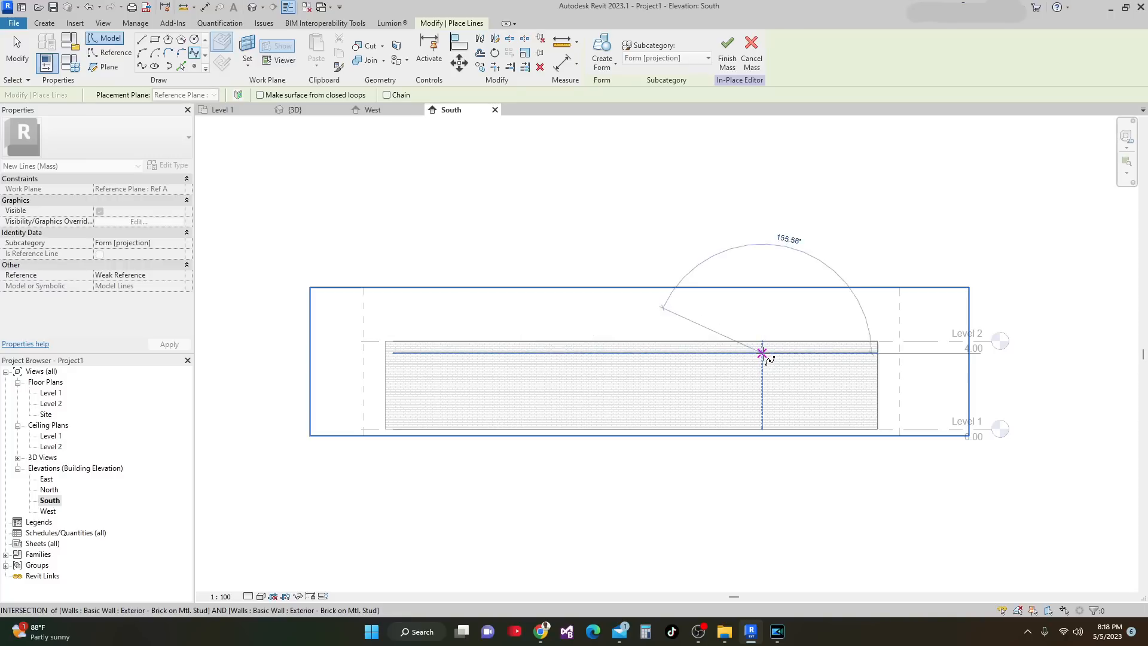
click(876, 292)
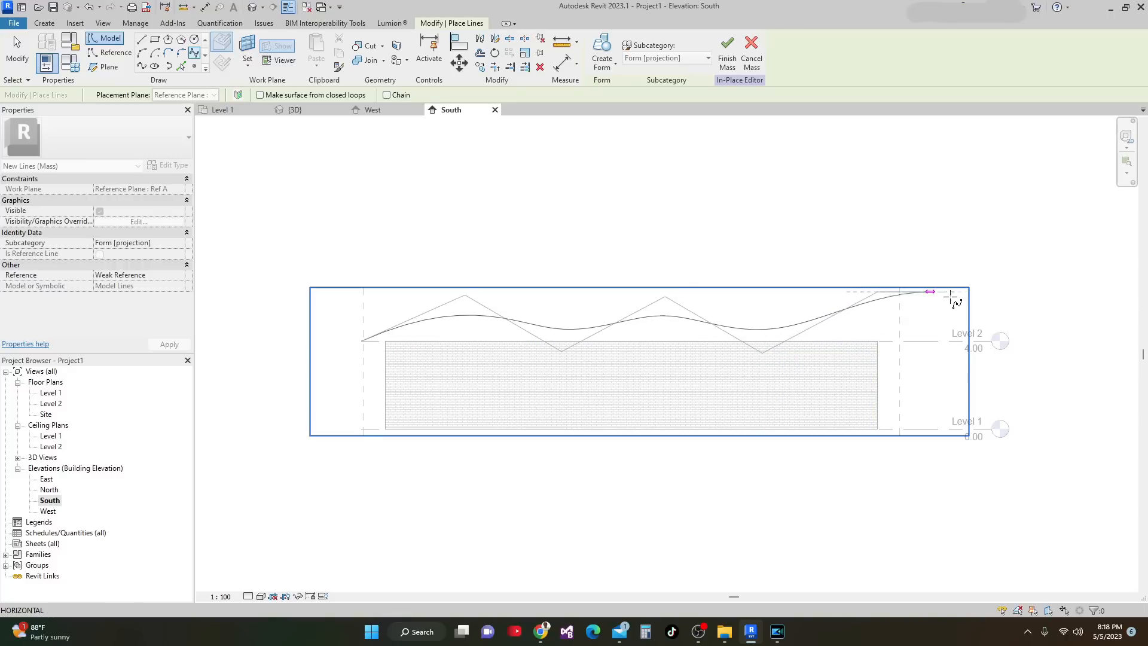
click(899, 341)
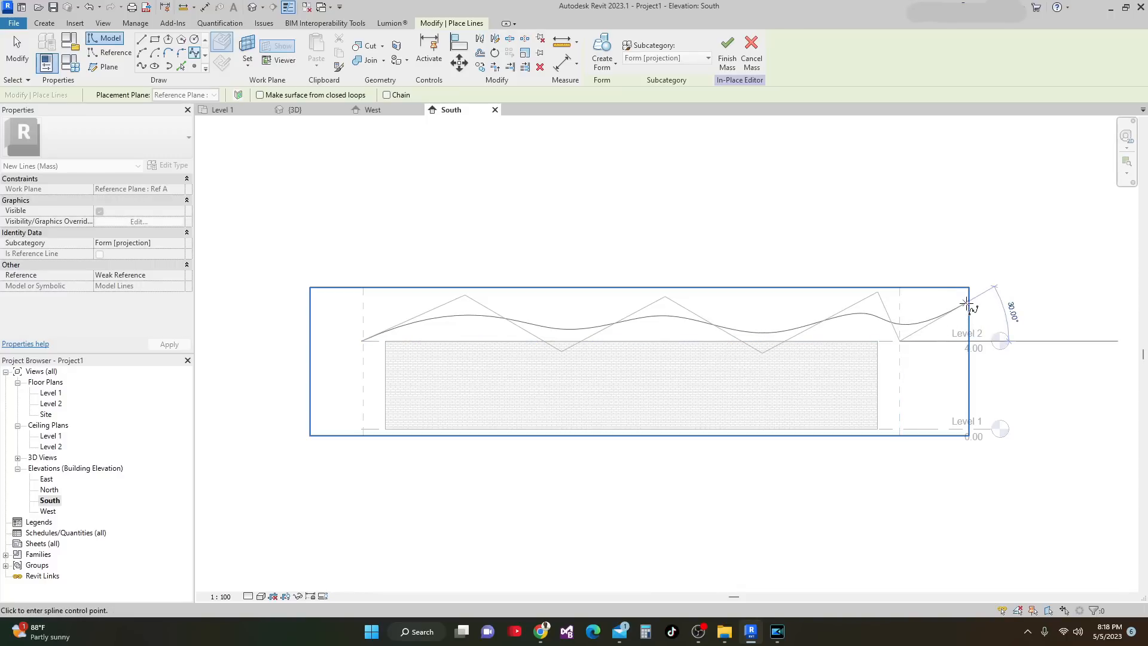
key(Escape)
key(Escape)
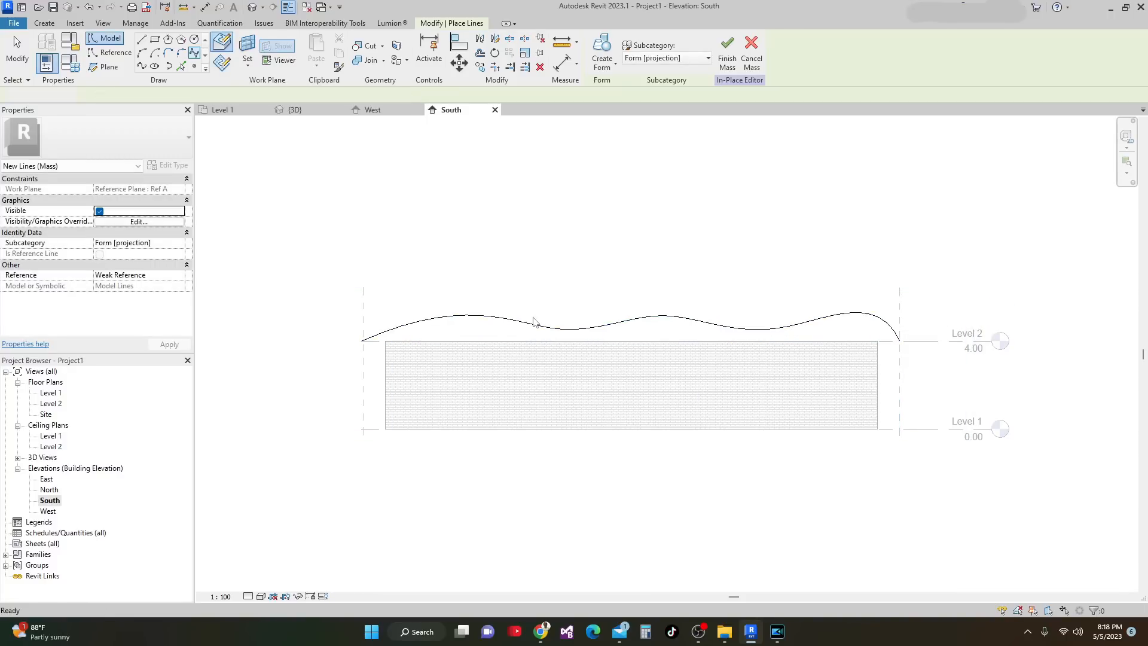
Step: Shift the spline's five intermediate control points to the left to even out the waves between the two vertical reference planes
click(469, 297)
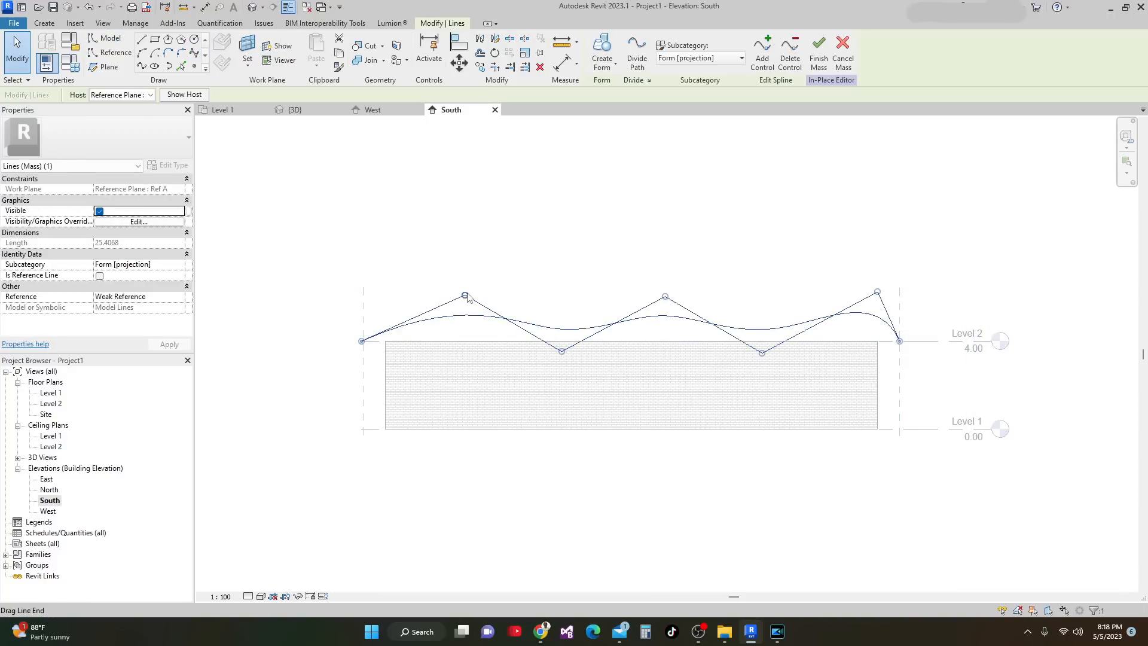
drag(469, 297, 445, 294)
drag(518, 323, 544, 350)
drag(665, 297, 624, 295)
drag(762, 353, 728, 358)
drag(878, 293, 822, 289)
scroll(795, 374, down, 2)
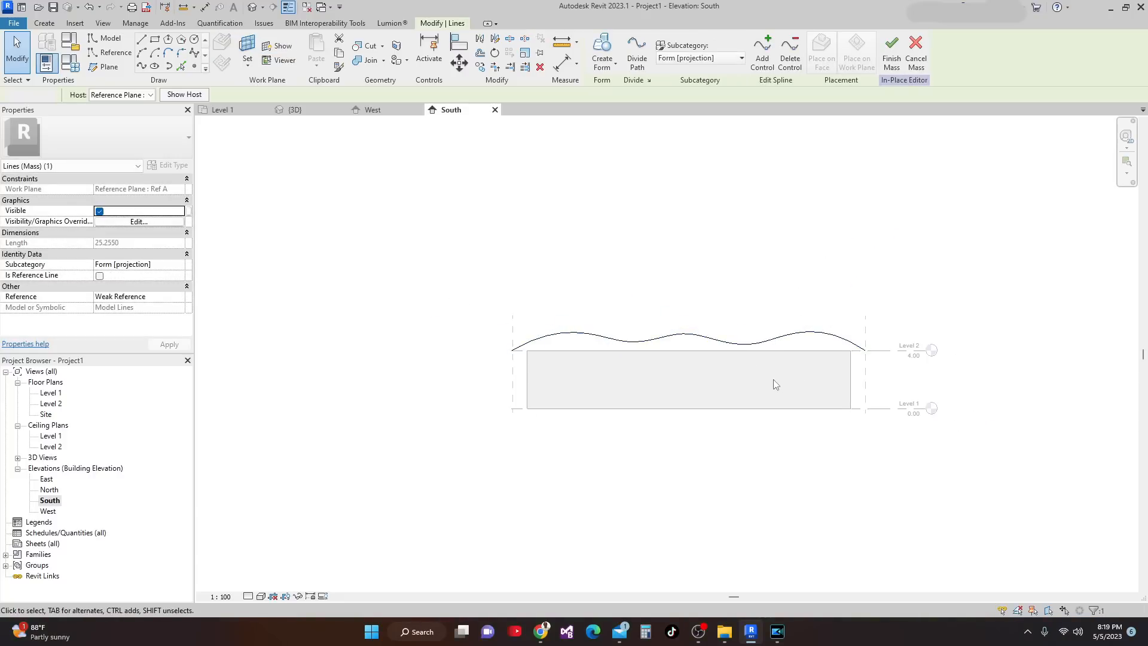
Step: Raise the first and last high control points of the spline slightly, giving the spline a length of about 25.6 m
click(777, 380)
scroll(609, 402, up, 1)
middle_drag(611, 399, 615, 378)
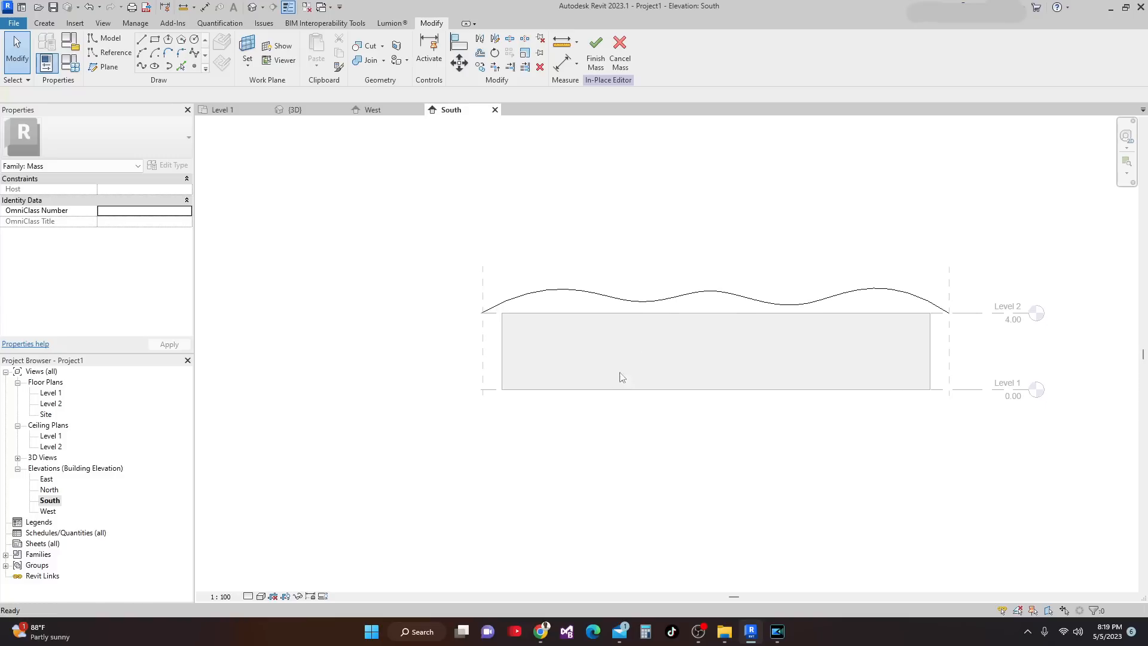
click(552, 291)
drag(553, 272, 554, 262)
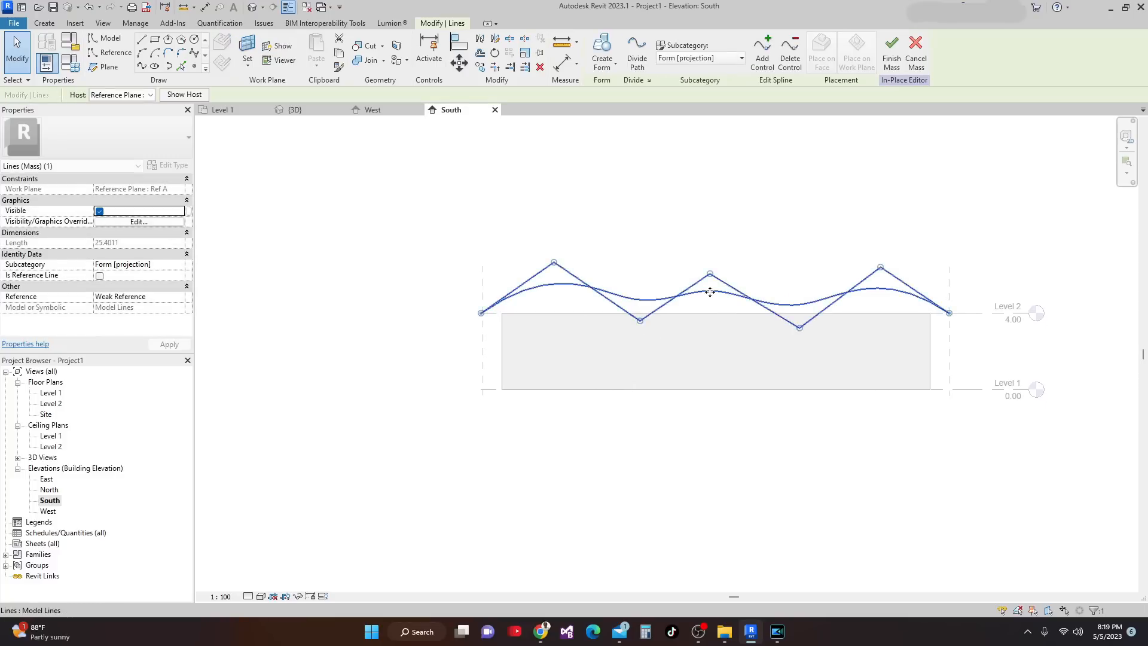
drag(880, 267, 879, 259)
drag(553, 266, 551, 258)
scroll(623, 417, down, 3)
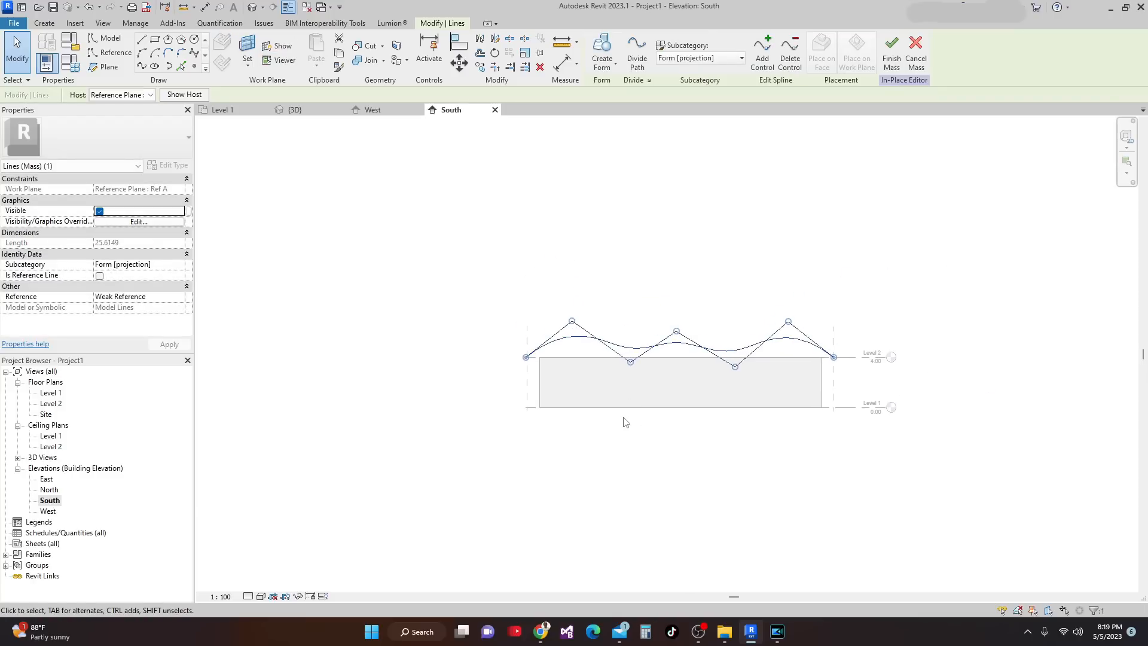
Step: Raise the spline's middle control point to form a taller central wave, with the spline about 26.2 m long
drag(634, 347, 650, 340)
drag(693, 303, 697, 264)
middle_drag(728, 380, 726, 435)
drag(696, 318, 699, 312)
scroll(780, 298, down, 3)
key(Escape)
middle_drag(787, 306, 780, 320)
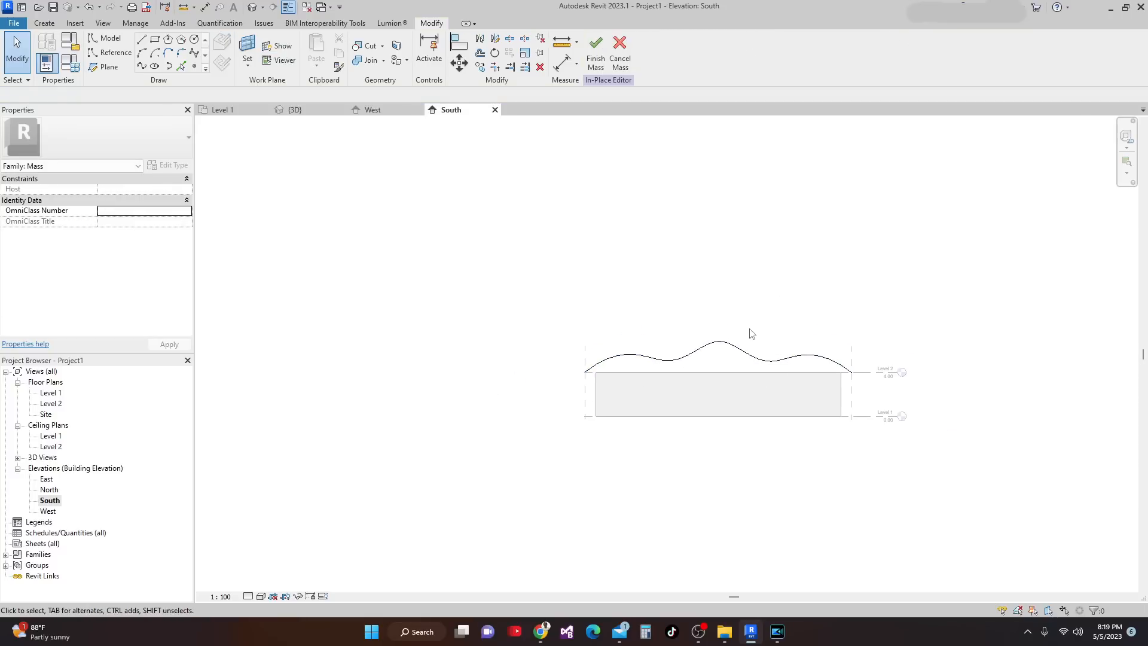
Step: Paste a copy of the spline in the same place hosted on Reference Plane : Ref b, and lower its middle control point to flatten the central wave
click(709, 350)
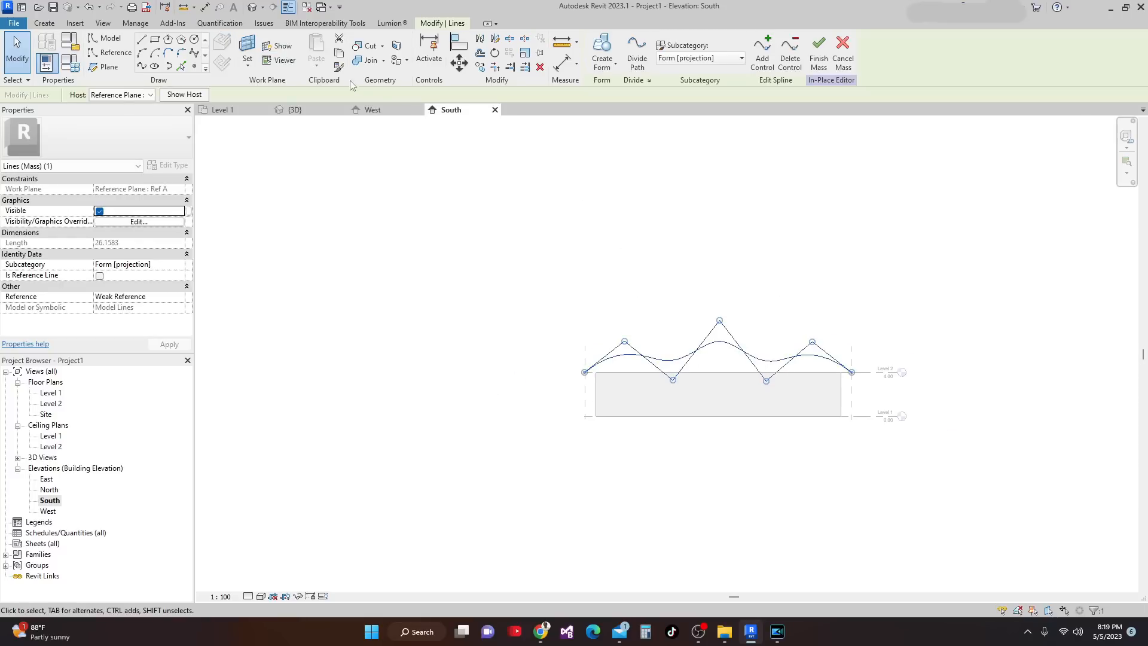
click(339, 52)
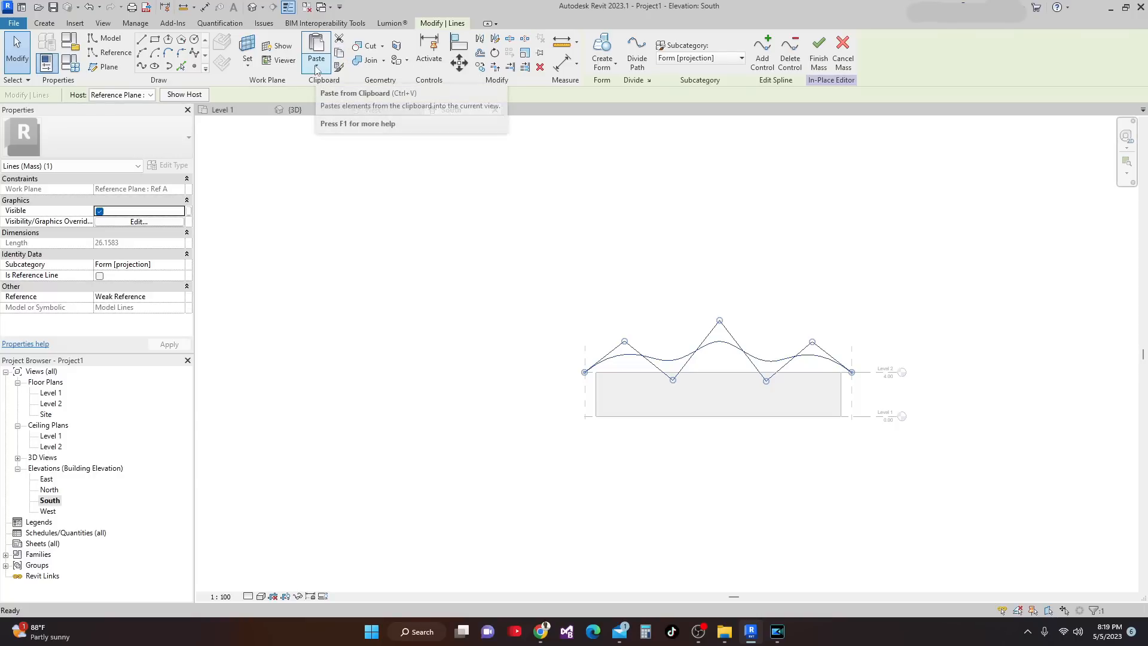
click(317, 61)
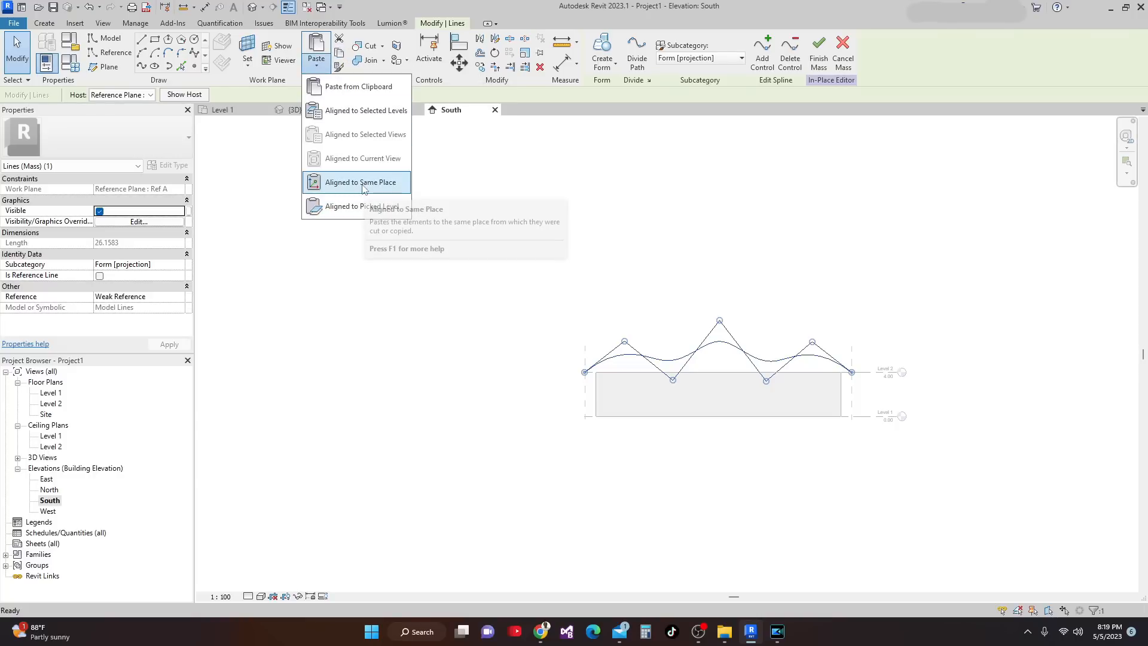
click(362, 187)
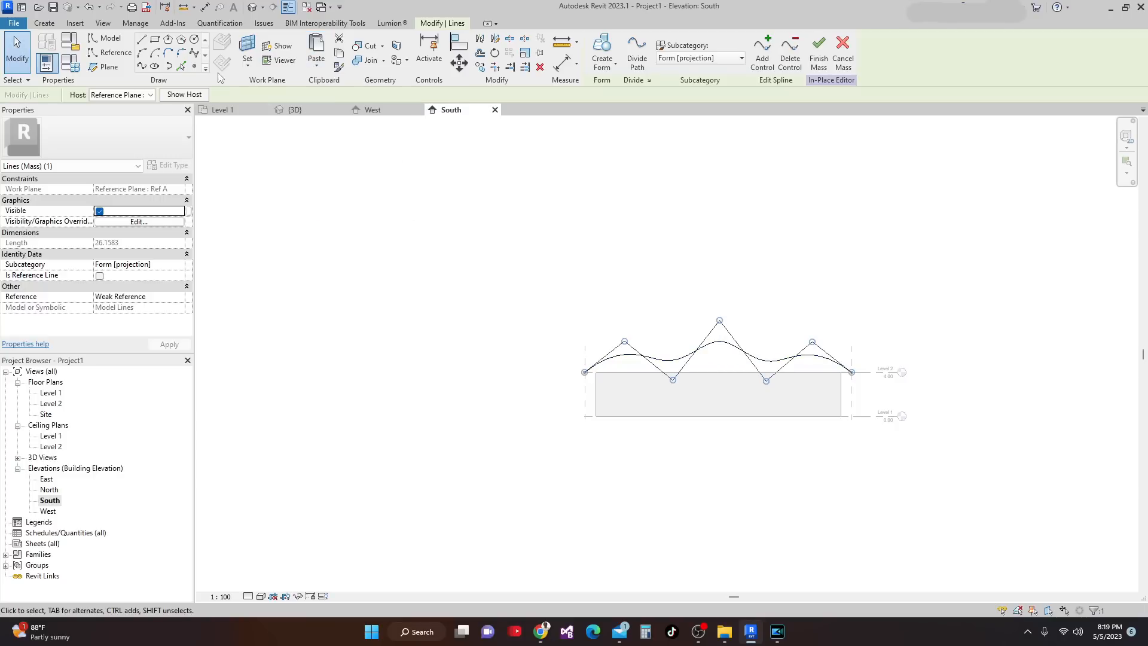
click(150, 96)
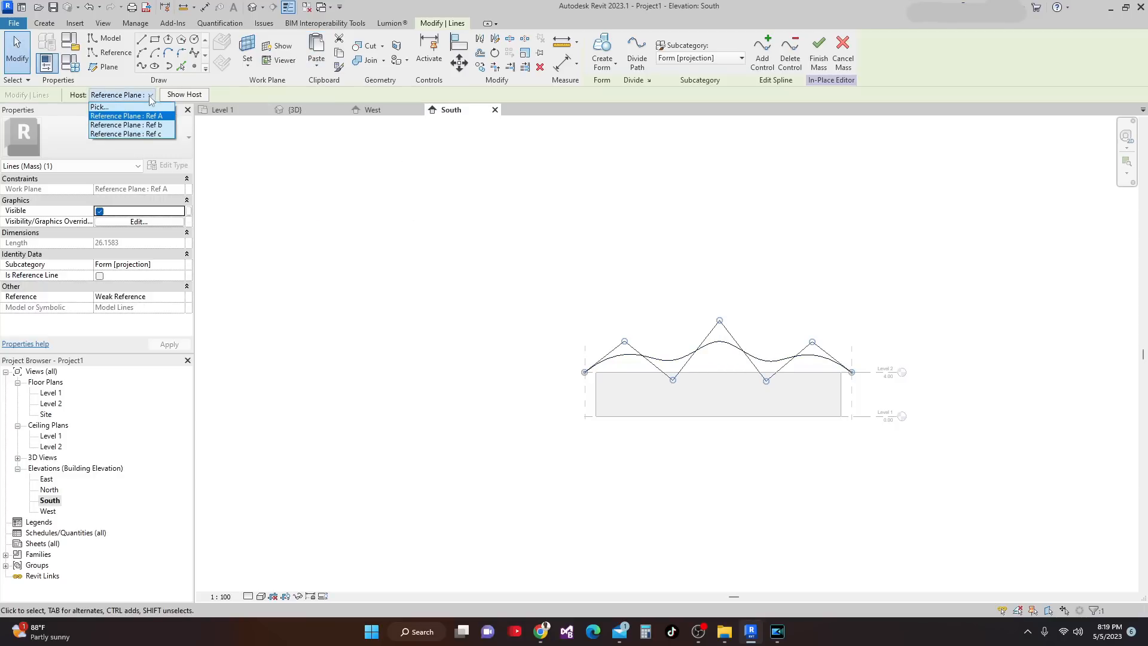
click(138, 125)
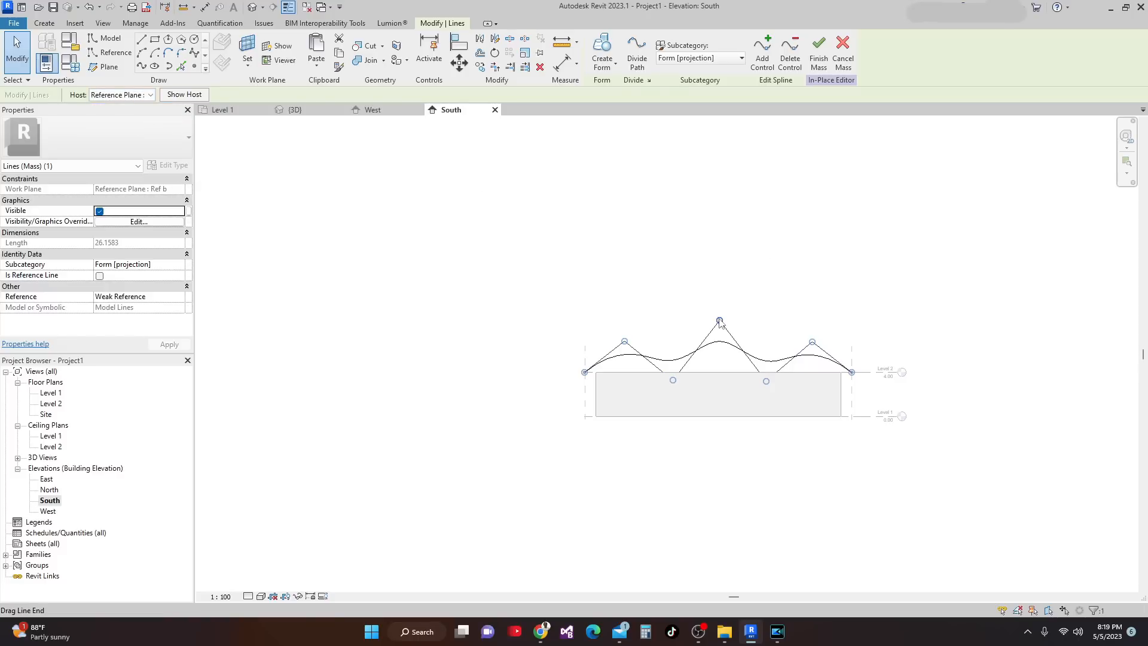
drag(720, 319, 726, 357)
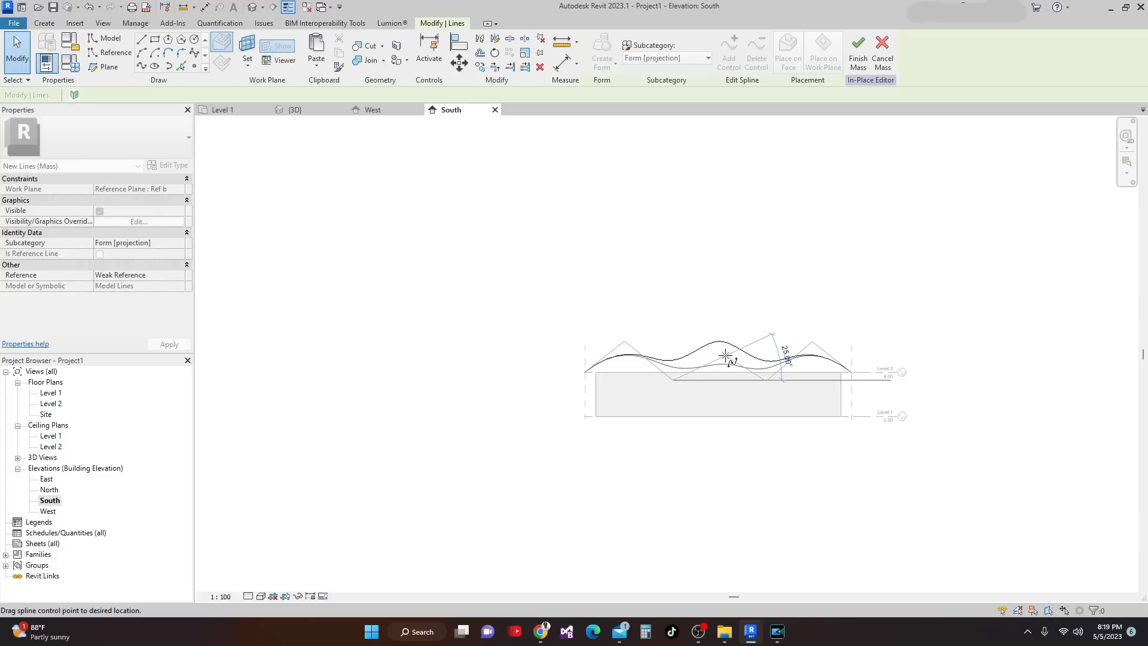
drag(725, 357, 725, 356)
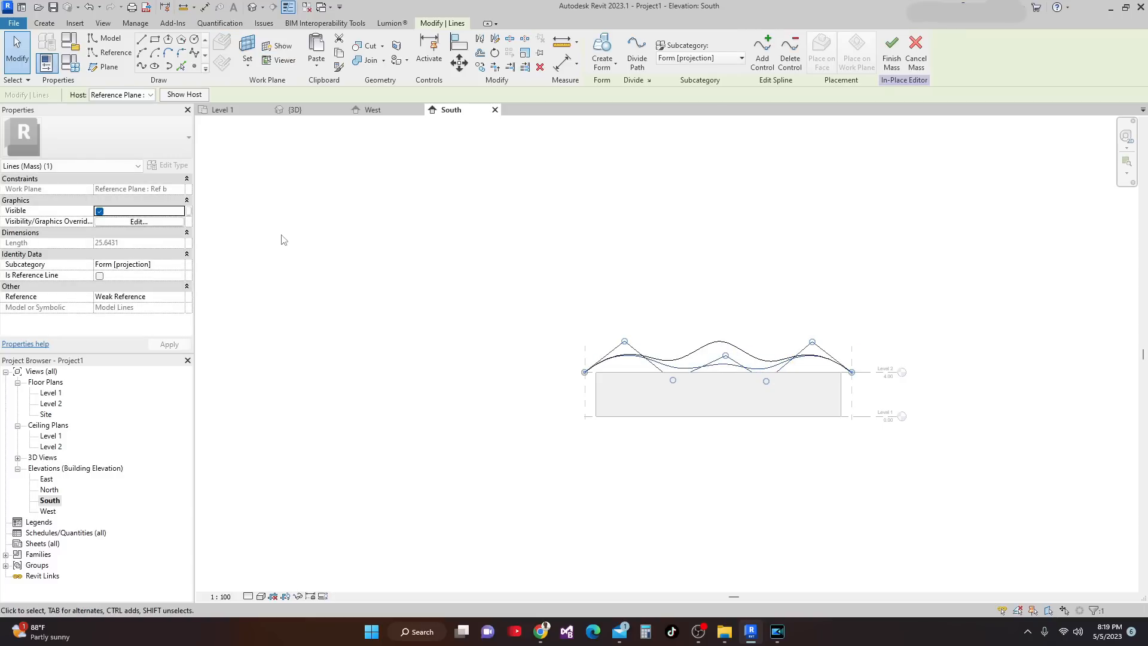
Step: Paste another spline copy in the same place on Reference Plane : Ref c, and raise its middle control point to about 28.3 m total length
click(316, 65)
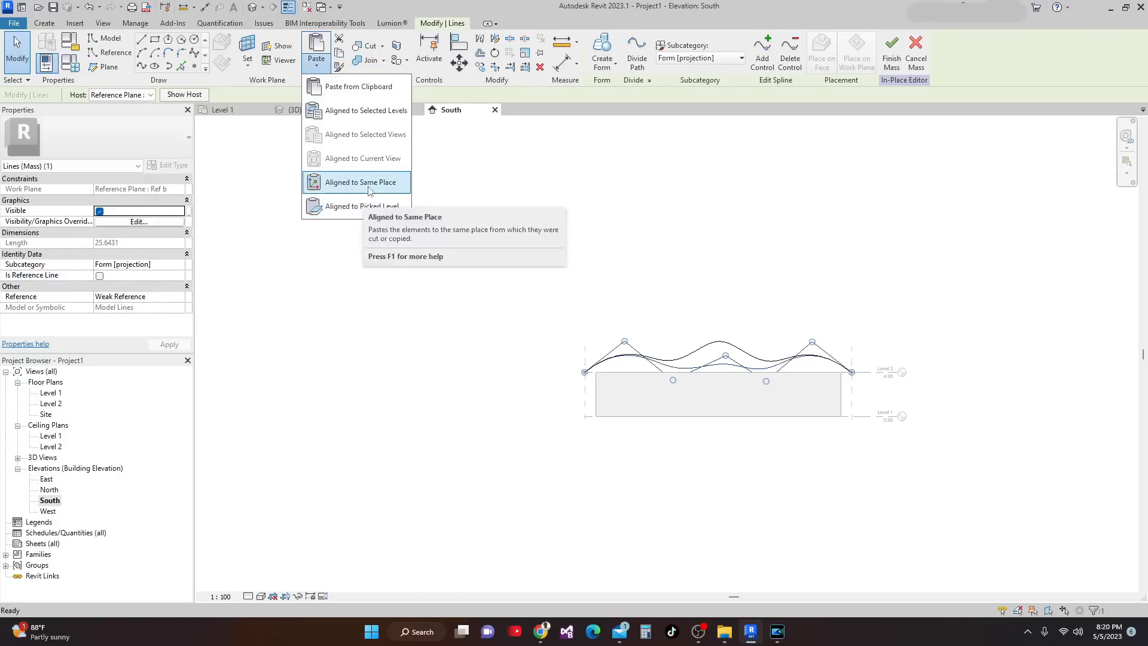
click(373, 187)
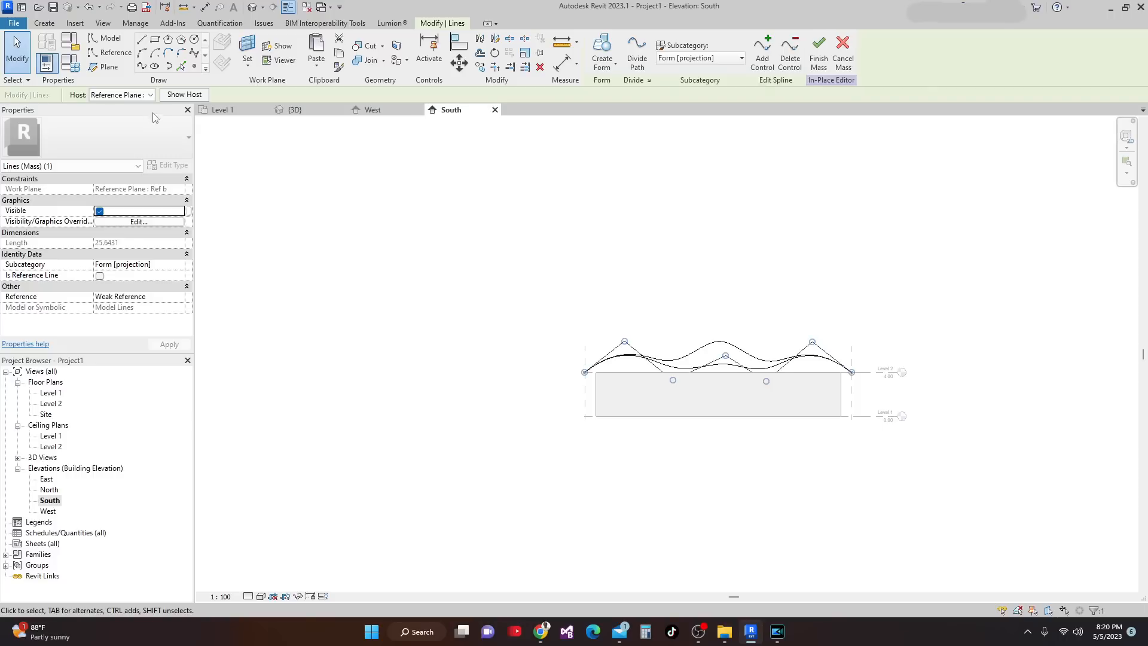
click(151, 96)
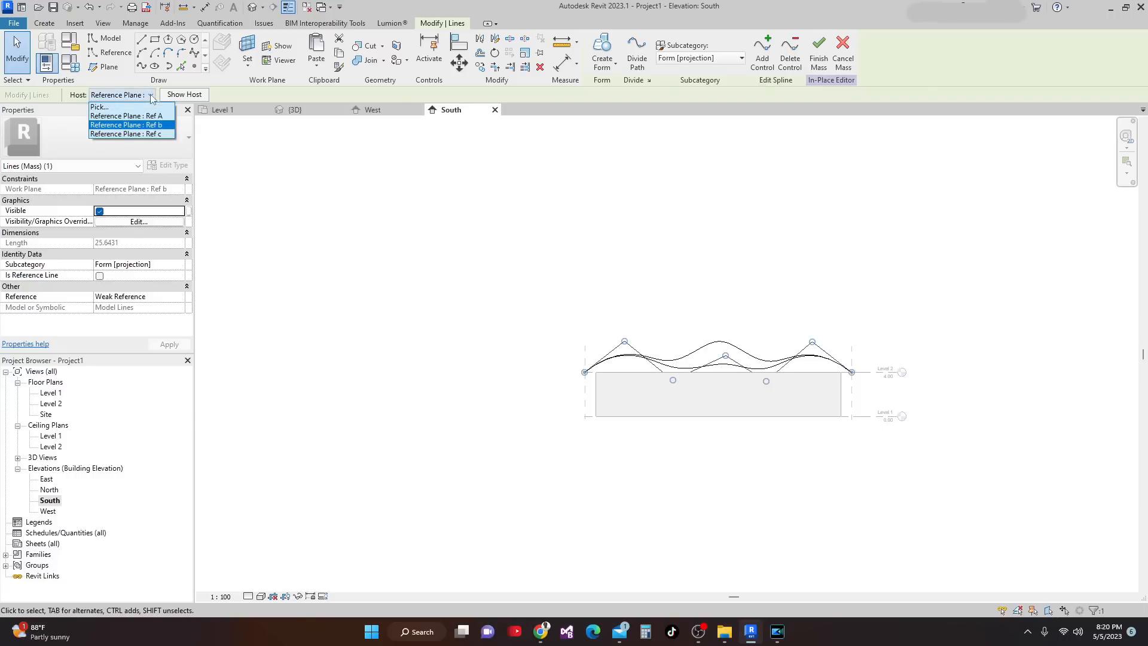
click(151, 135)
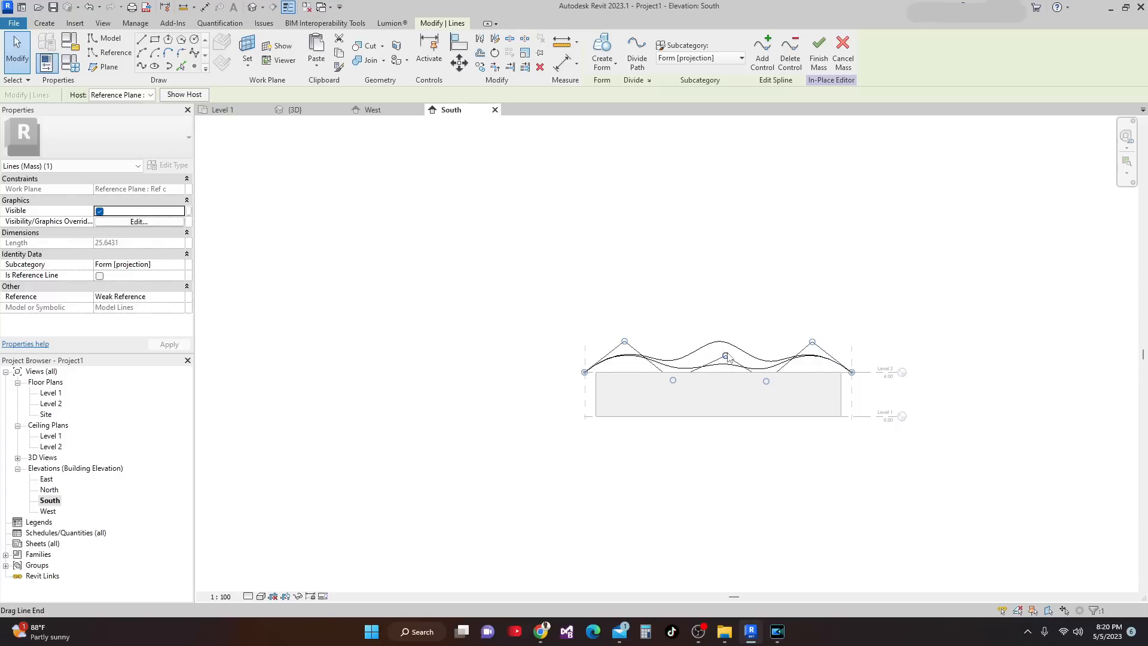
drag(728, 358, 723, 273)
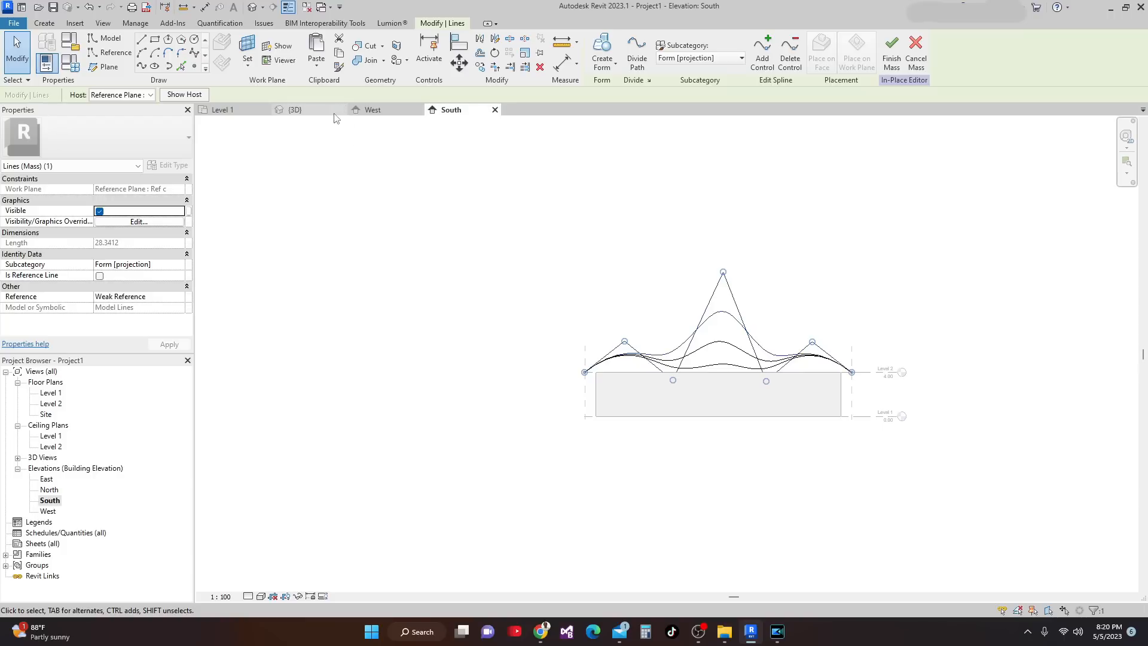
Step: In the 3D view, select all three wavy splines and create a form through them
click(307, 110)
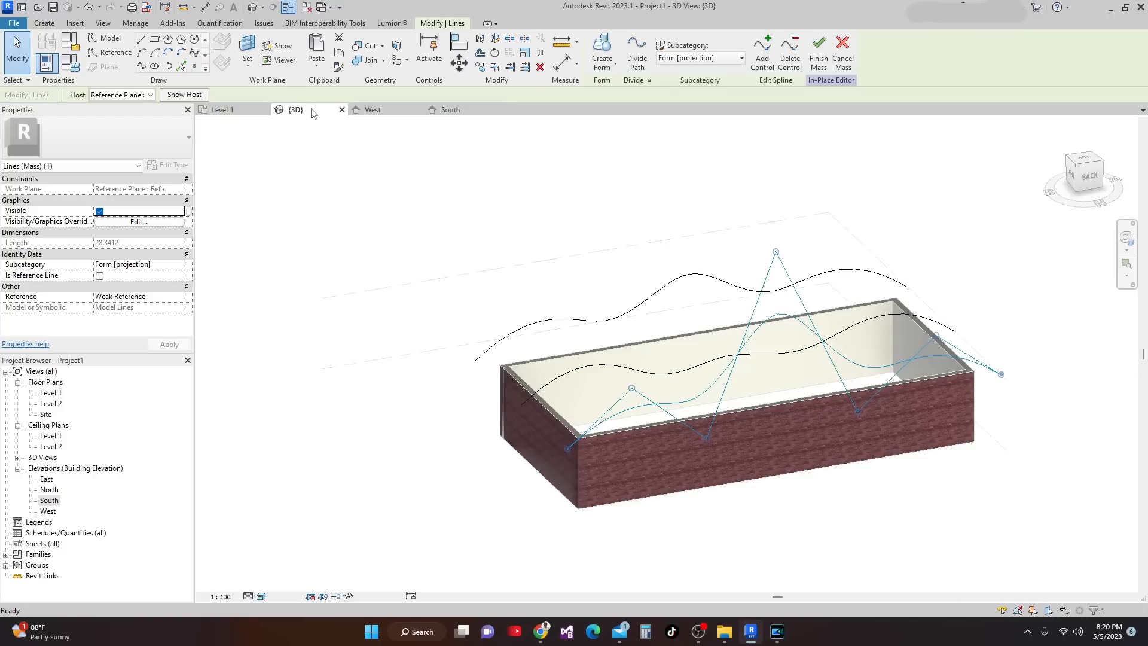
scroll(705, 443, down, 3)
shift+middle_drag(675, 477, 803, 478)
scroll(799, 475, up, 1)
scroll(797, 475, up, 2)
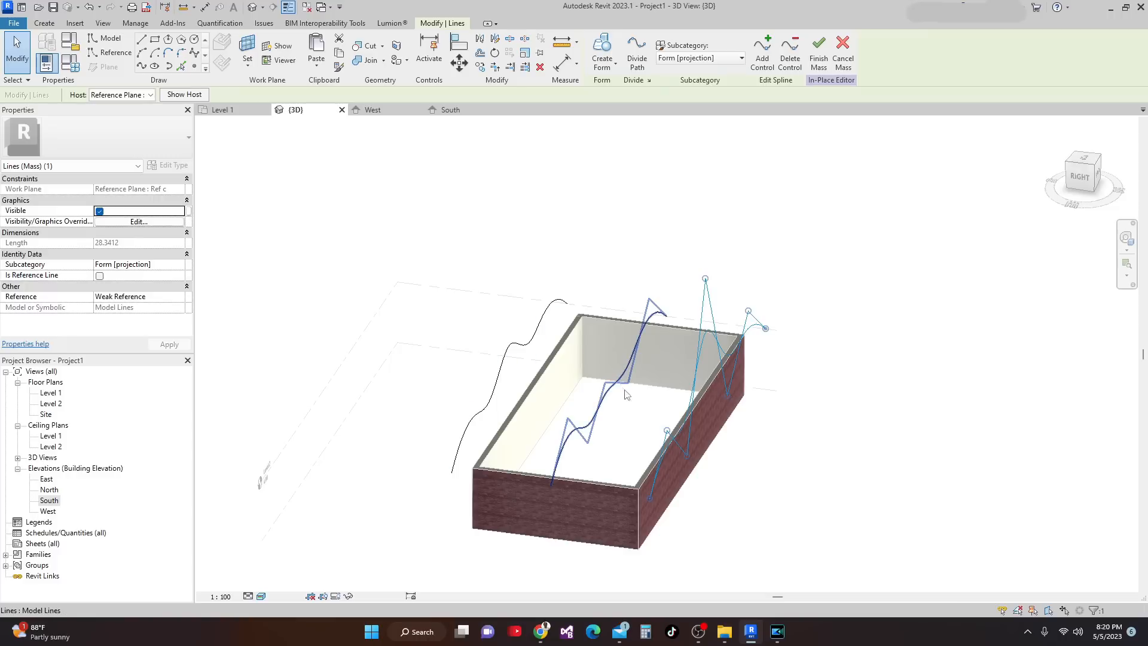
scroll(743, 439, down, 2)
scroll(651, 426, up, 2)
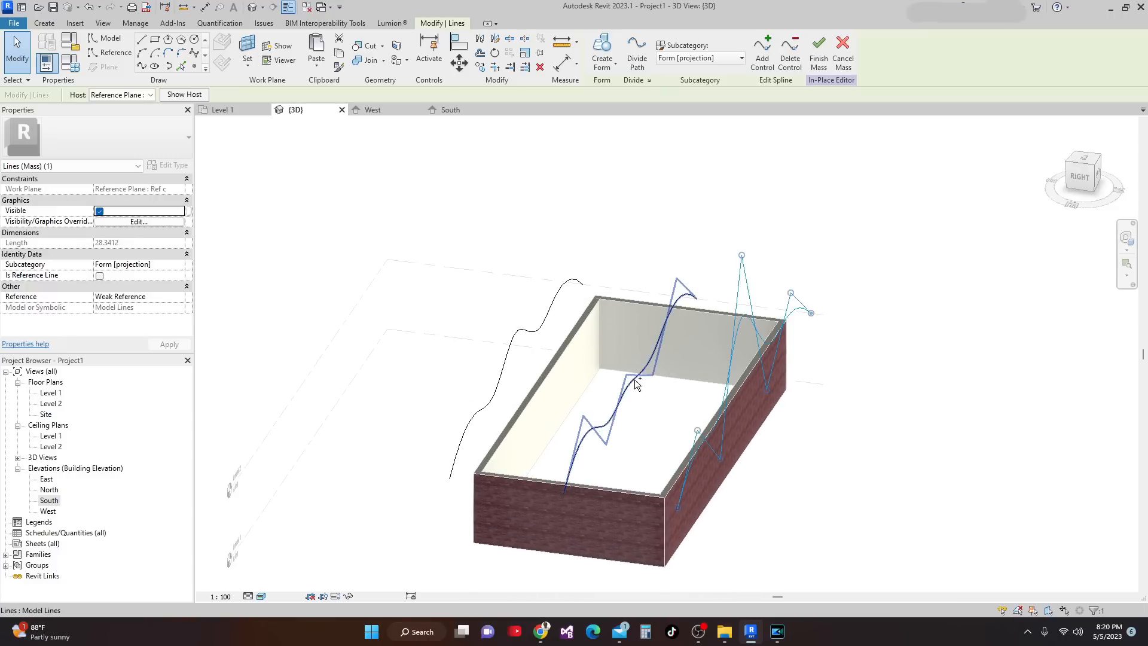
ctrl+click(526, 328)
ctrl+click(525, 329)
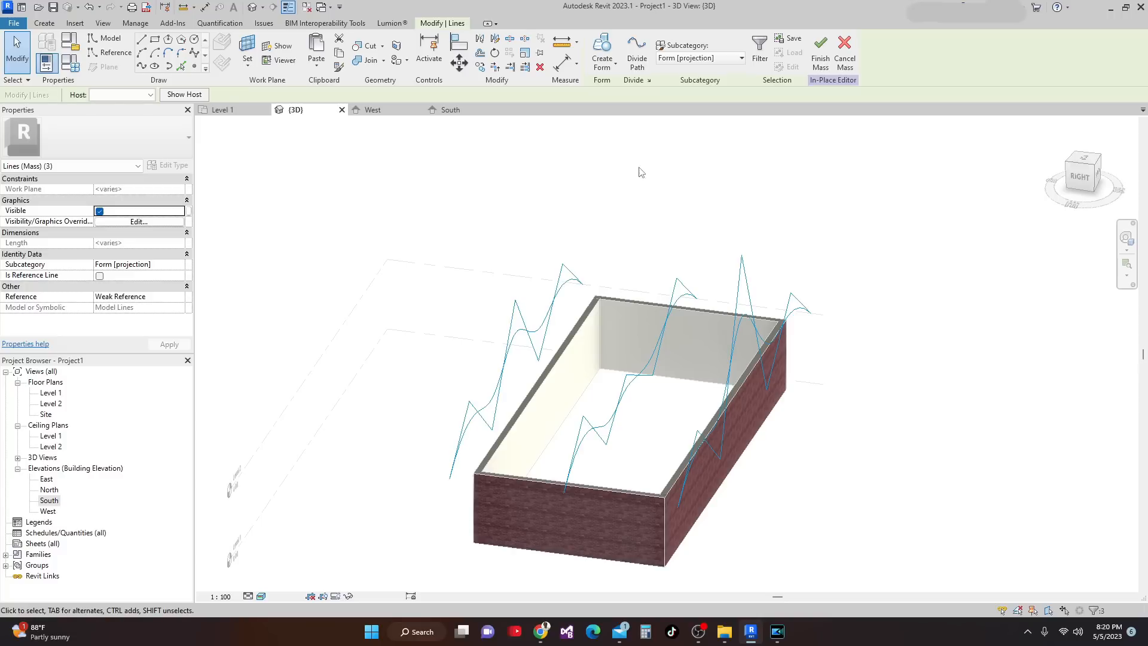
click(602, 46)
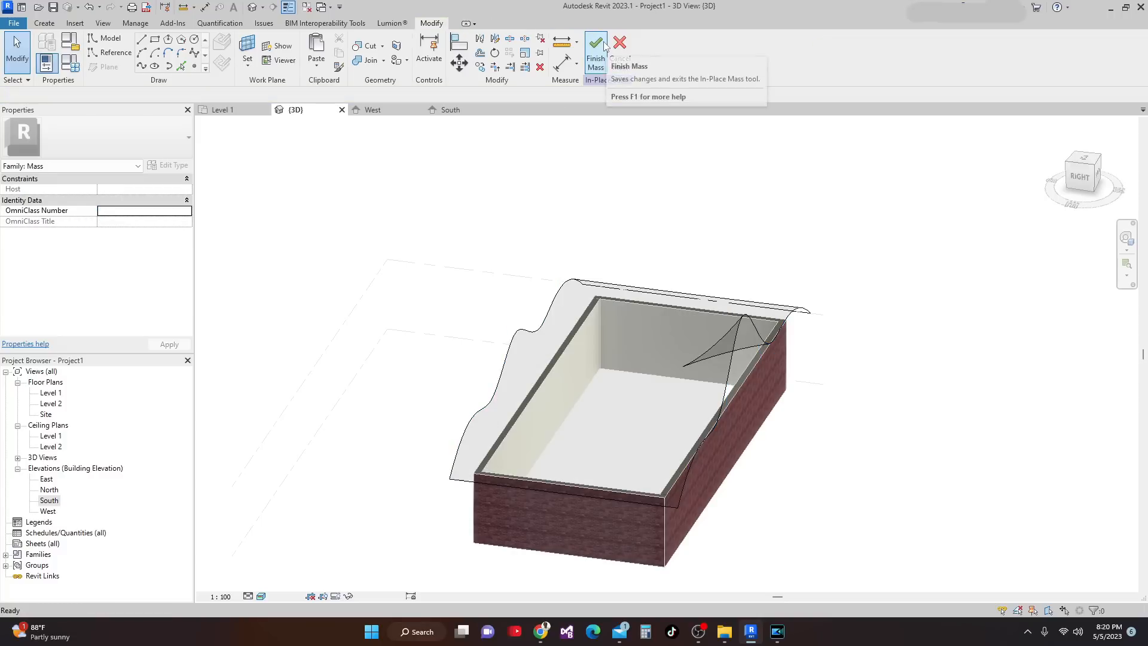
Step: Examine the wavy form surface above the walls from several sides, including how it spans the central waves
scroll(885, 426, down, 3)
shift+middle_drag(887, 433, 404, 438)
shift+middle_drag(872, 444, 781, 474)
scroll(778, 468, up, 10)
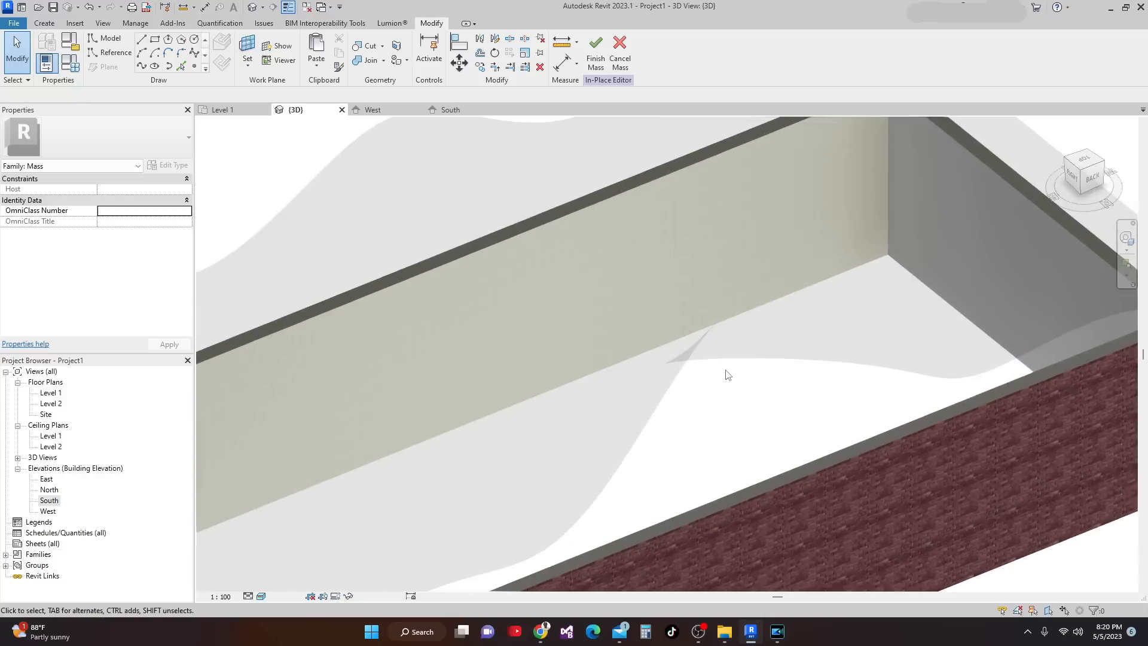
scroll(728, 375, down, 8)
shift+middle_drag(730, 379, 680, 338)
scroll(759, 389, up, 4)
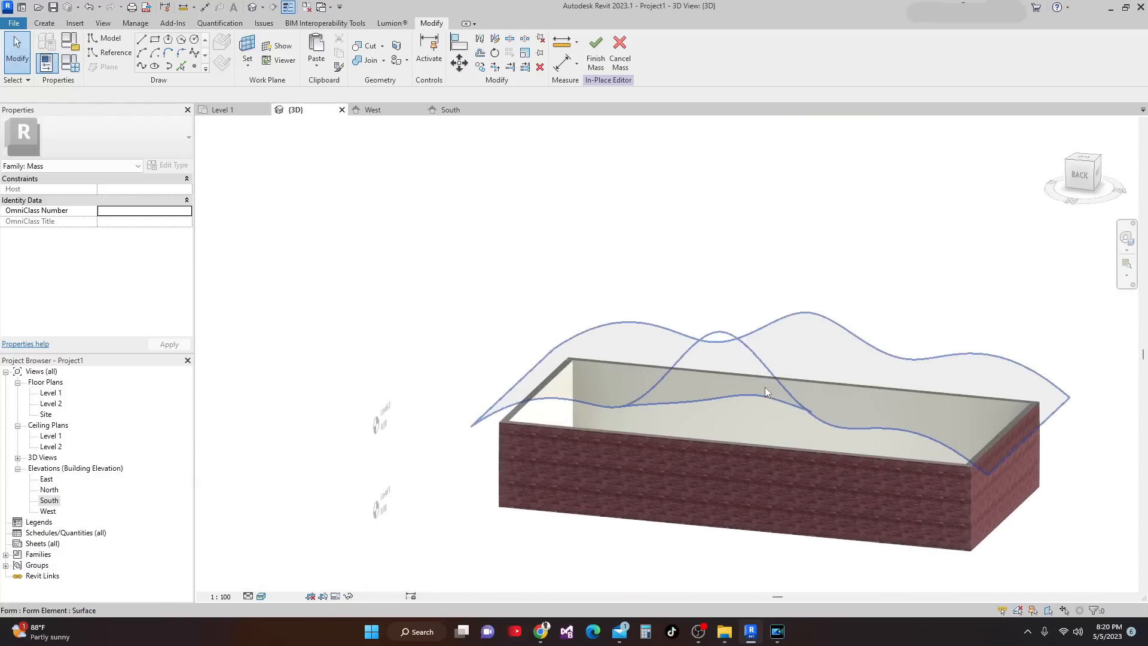
mouse_move(809, 436)
shift+middle_down()
mouse_move(776, 481)
mouse_move(397, 468)
mouse_move(633, 467)
mouse_move(817, 443)
mouse_move(939, 464)
mouse_move(856, 441)
mouse_move(923, 508)
mouse_move(931, 447)
mouse_move(845, 440)
mouse_move(736, 365)
shift+middle_up()
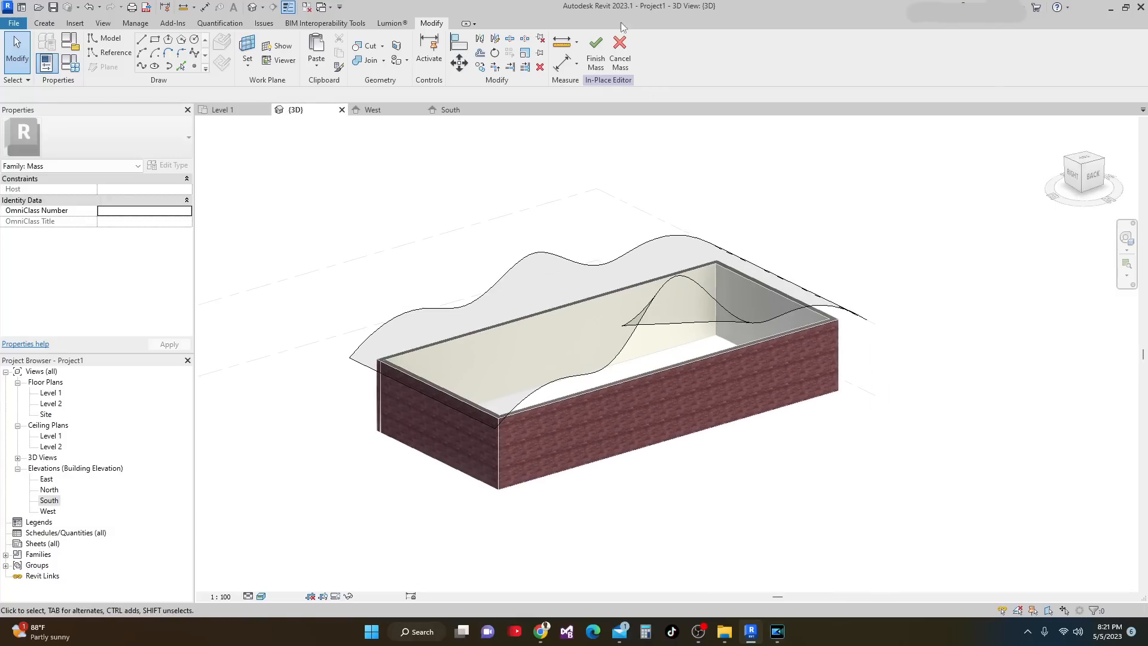
Step: Finish the in-place mass and start a Roof by Face with the Generic - 125mm roof type
click(596, 65)
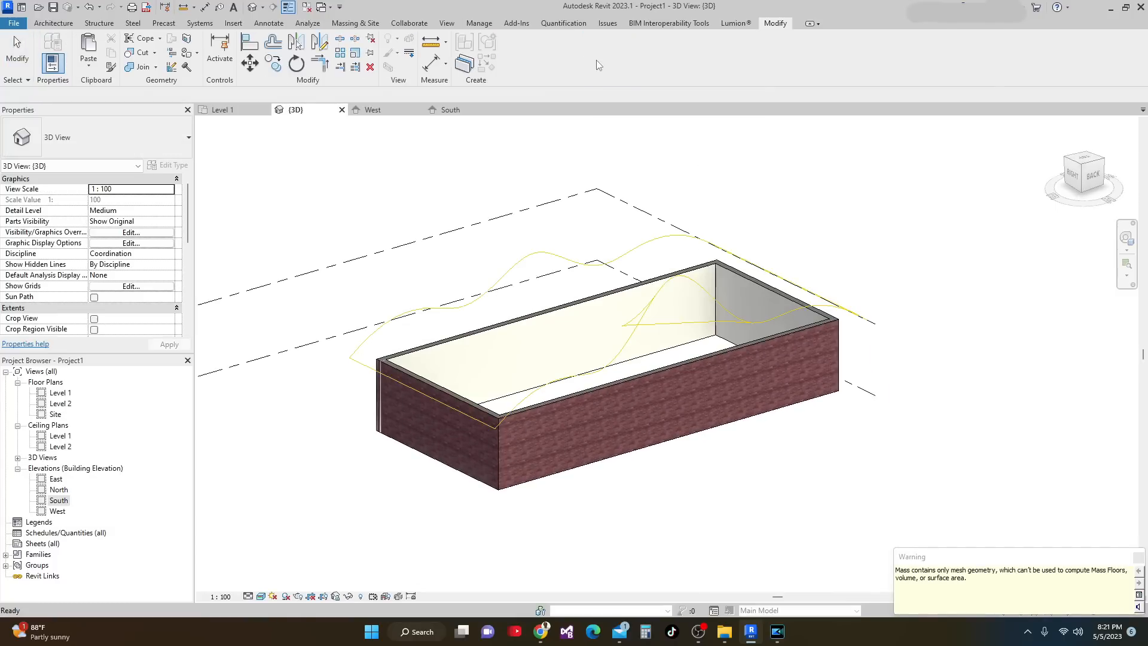
scroll(812, 262, up, 2)
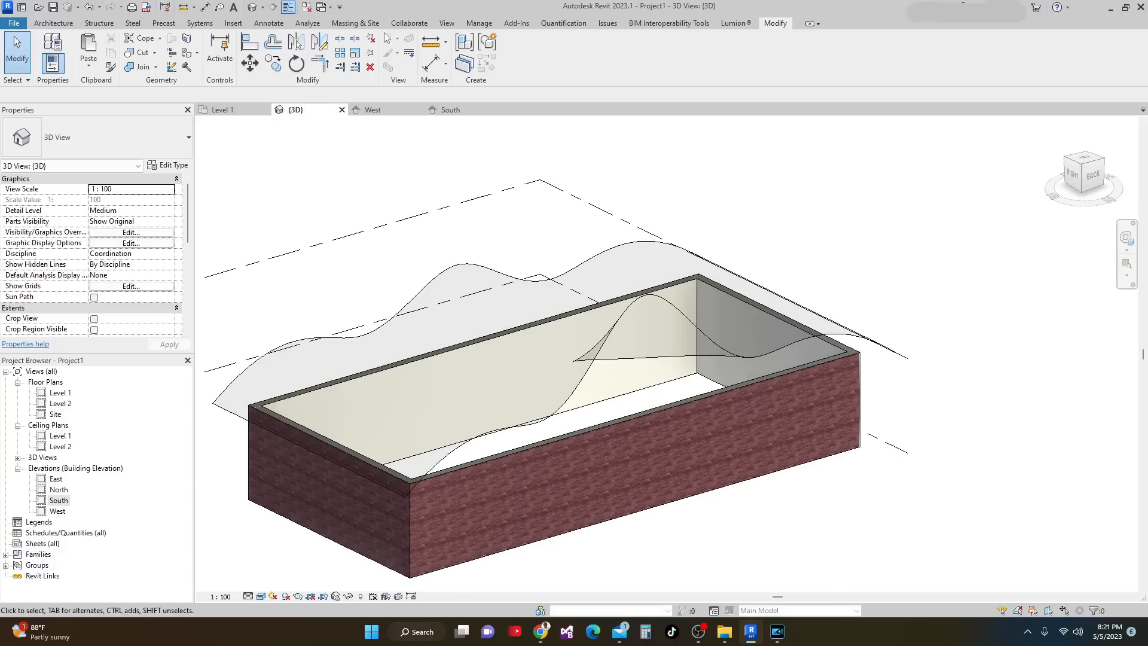
click(357, 24)
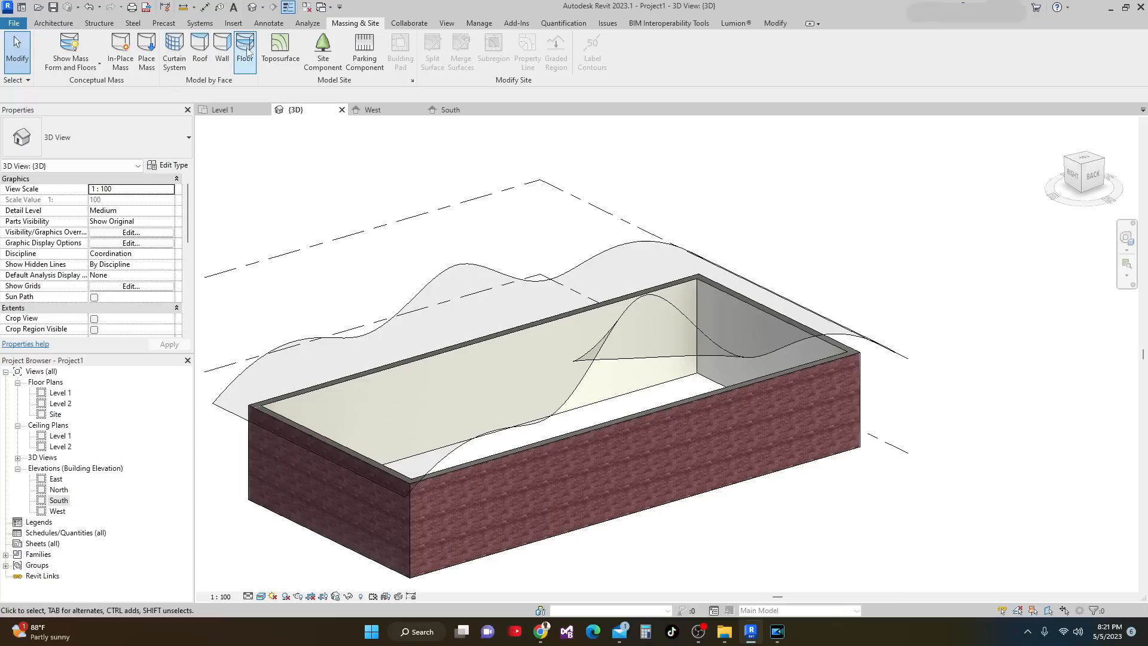
click(200, 53)
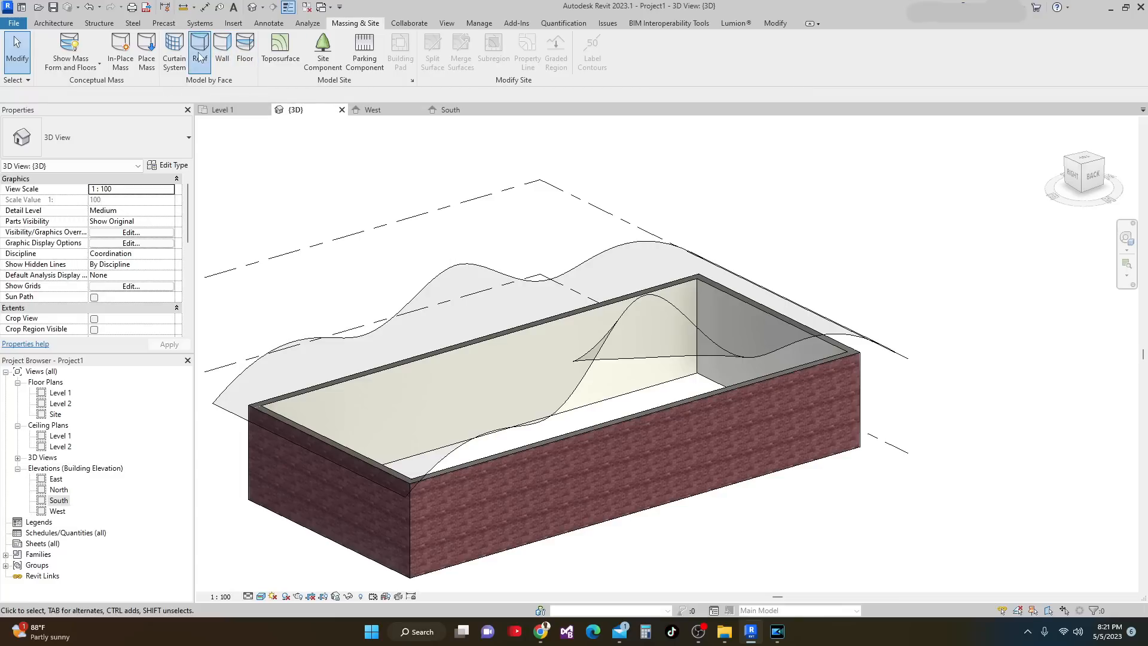
click(167, 154)
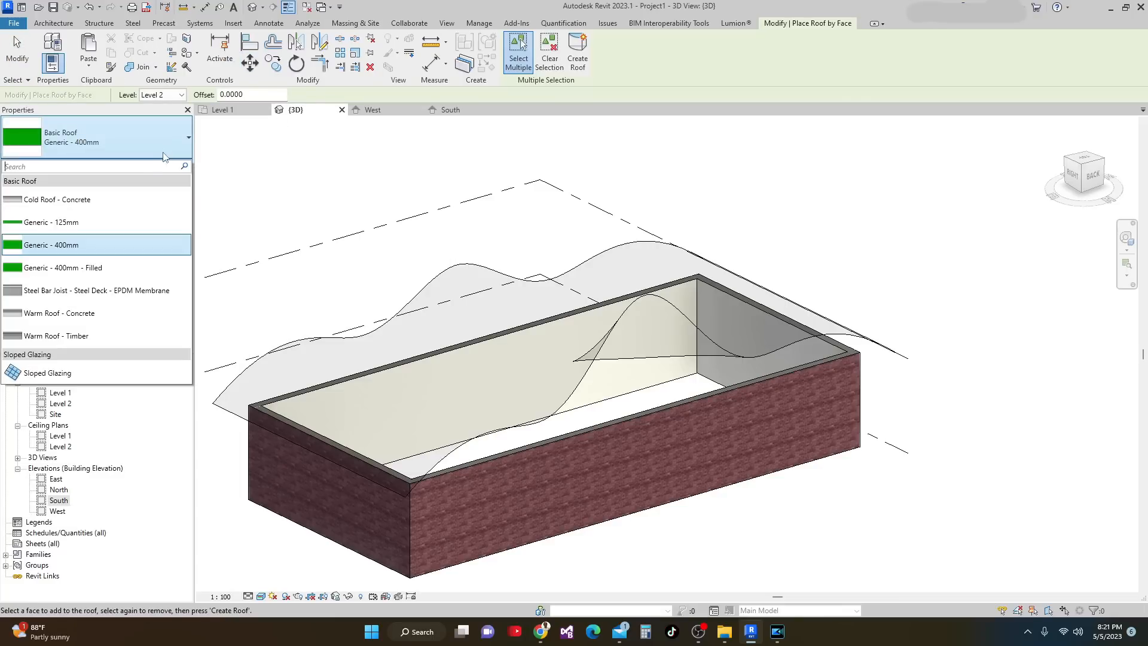
mouse_move(78, 228)
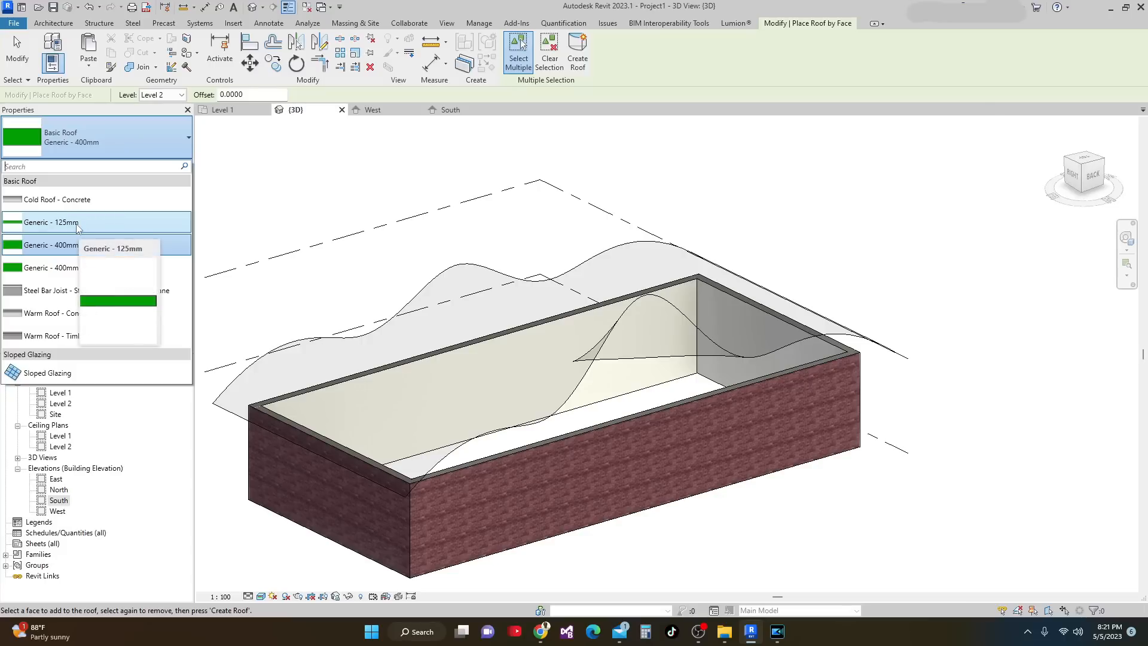
click(78, 223)
Step: Duplicate the Generic - 125mm roof type under the name Roof By Face
click(174, 166)
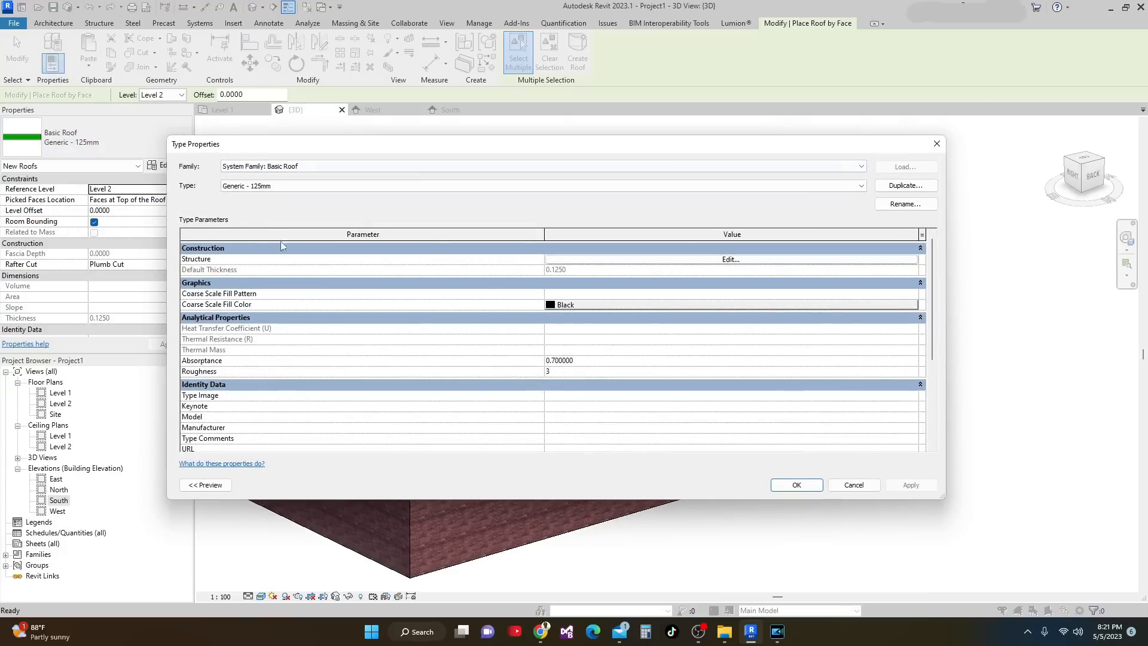
click(907, 186)
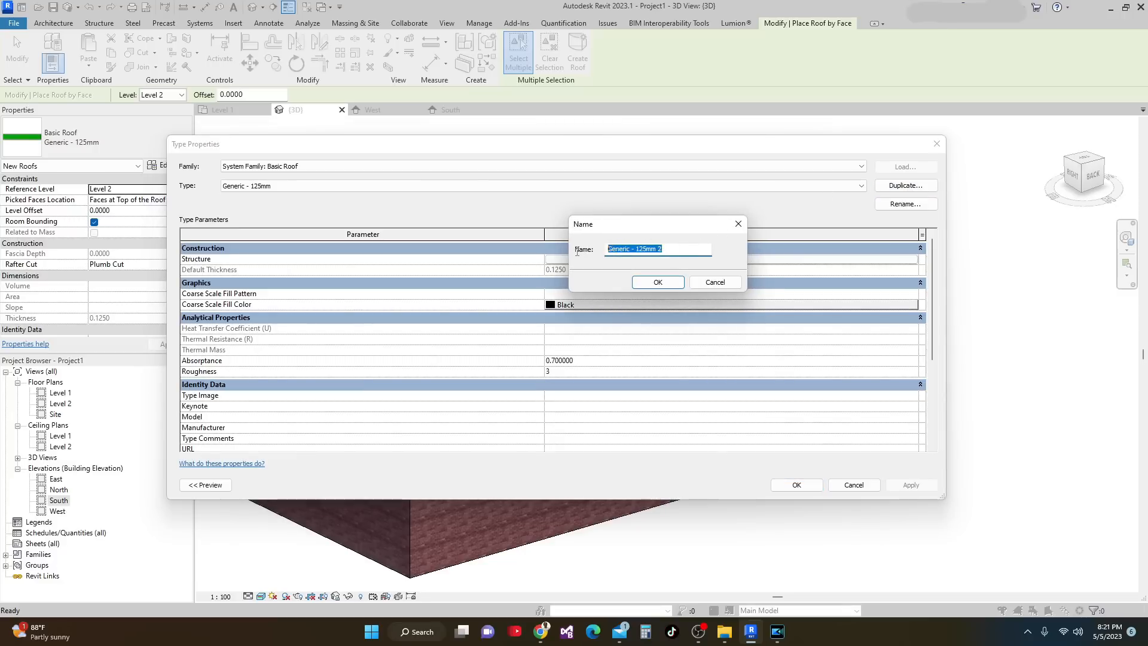
text(Roof By Face)
click(657, 282)
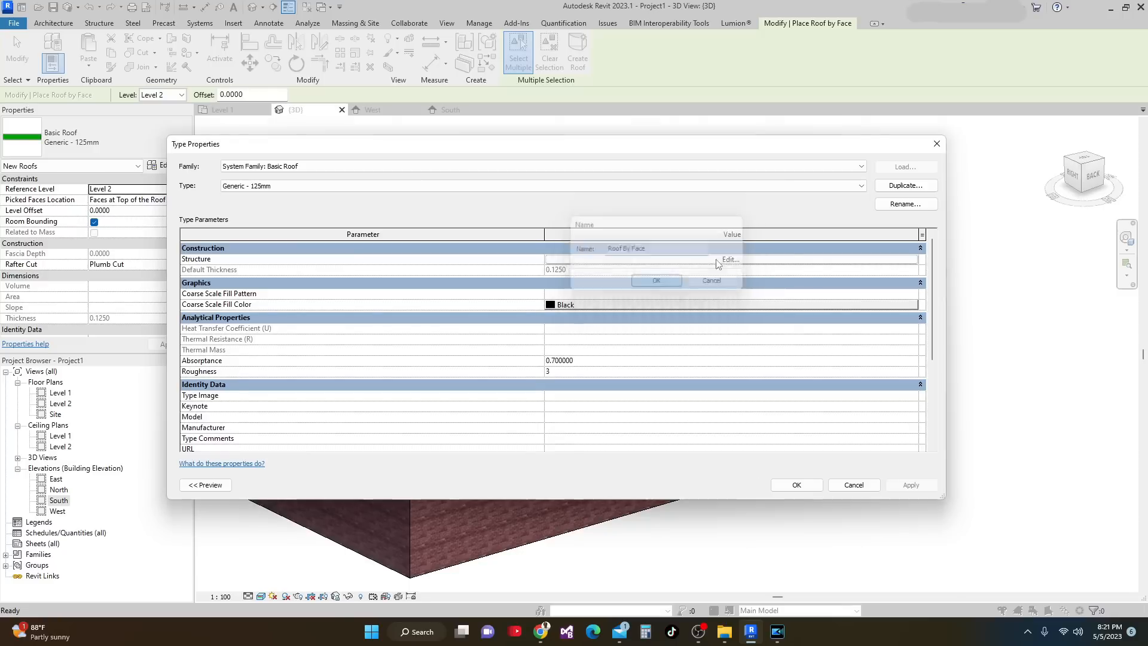
Step: Assign the Wood Shake material to the structure layer of the Roof By Face type and apply the type changes
click(733, 262)
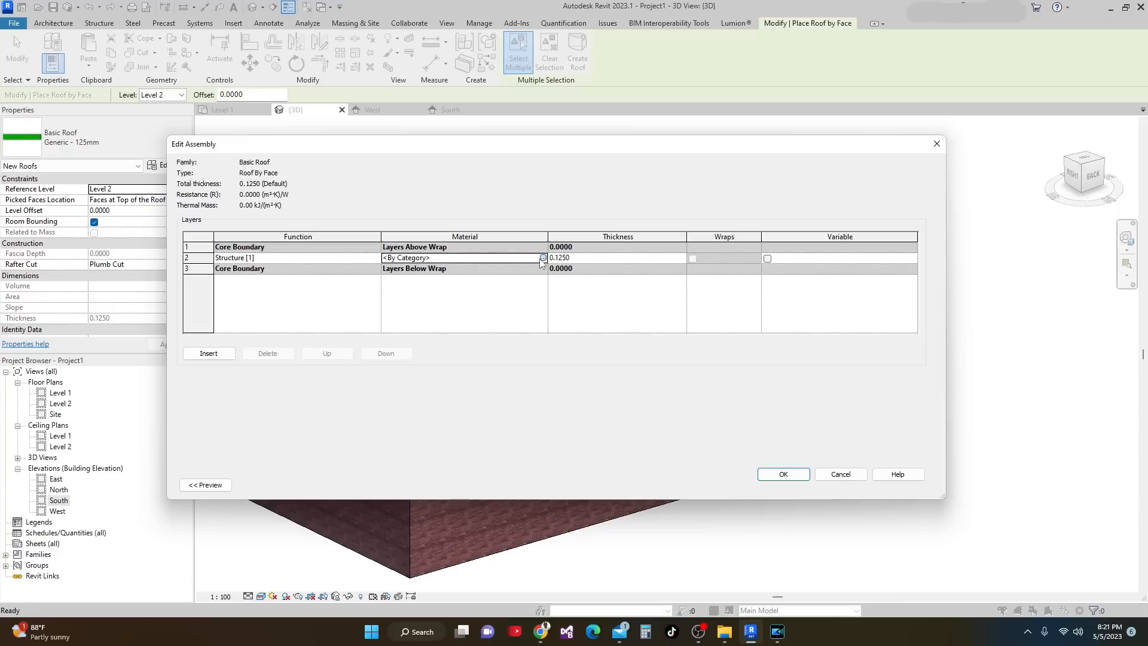
click(543, 258)
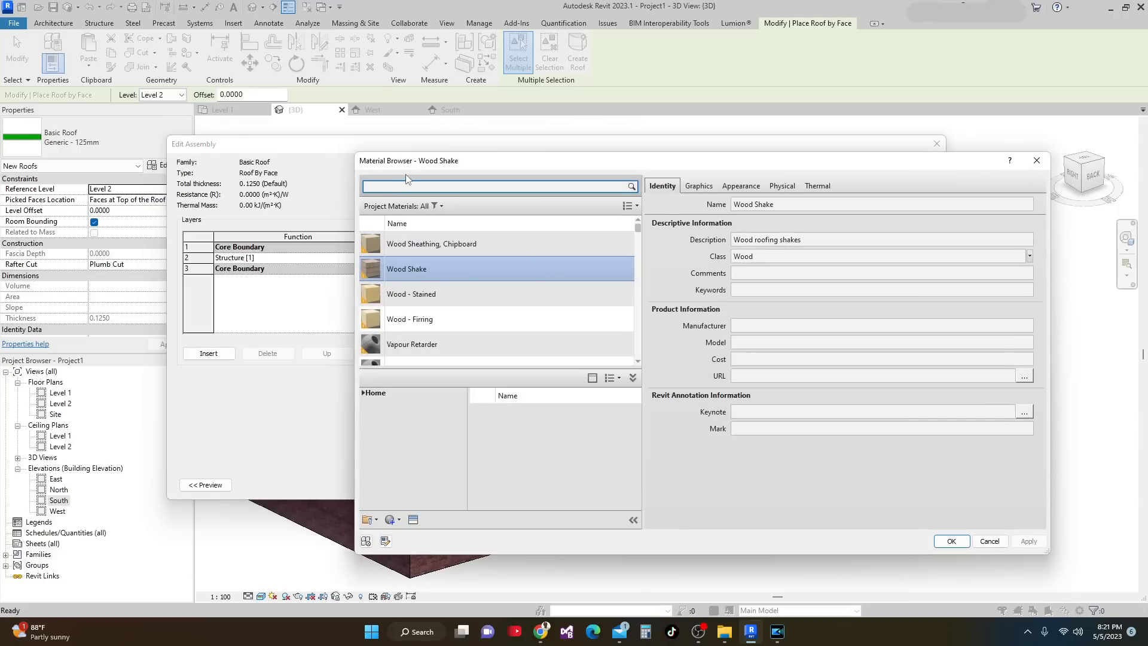
click(414, 272)
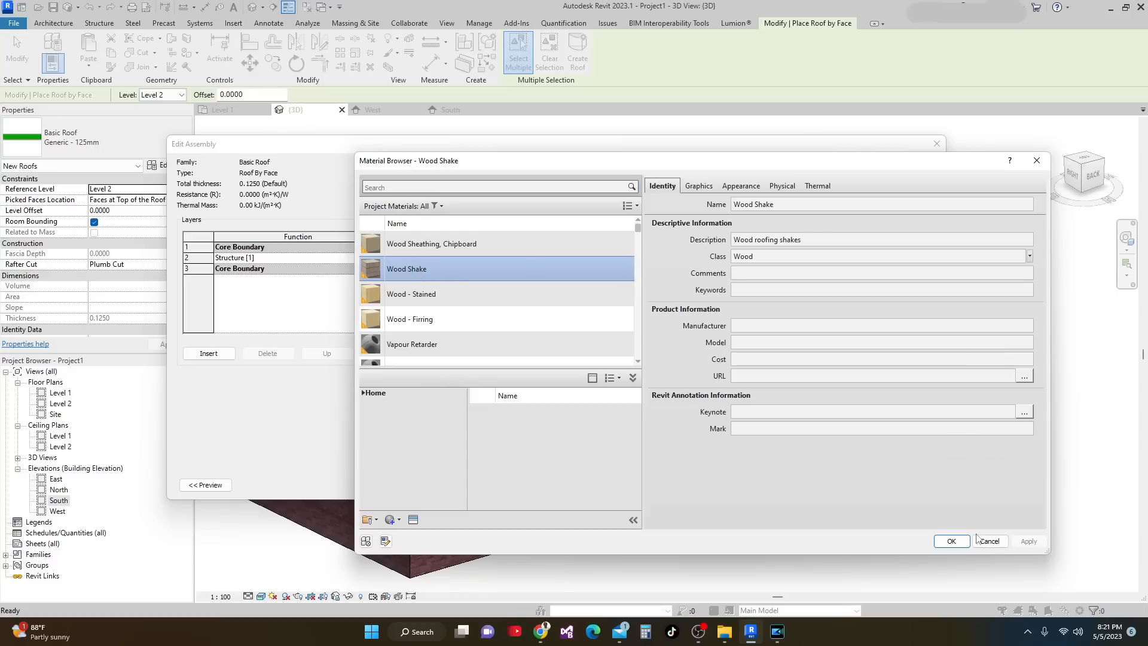
click(966, 545)
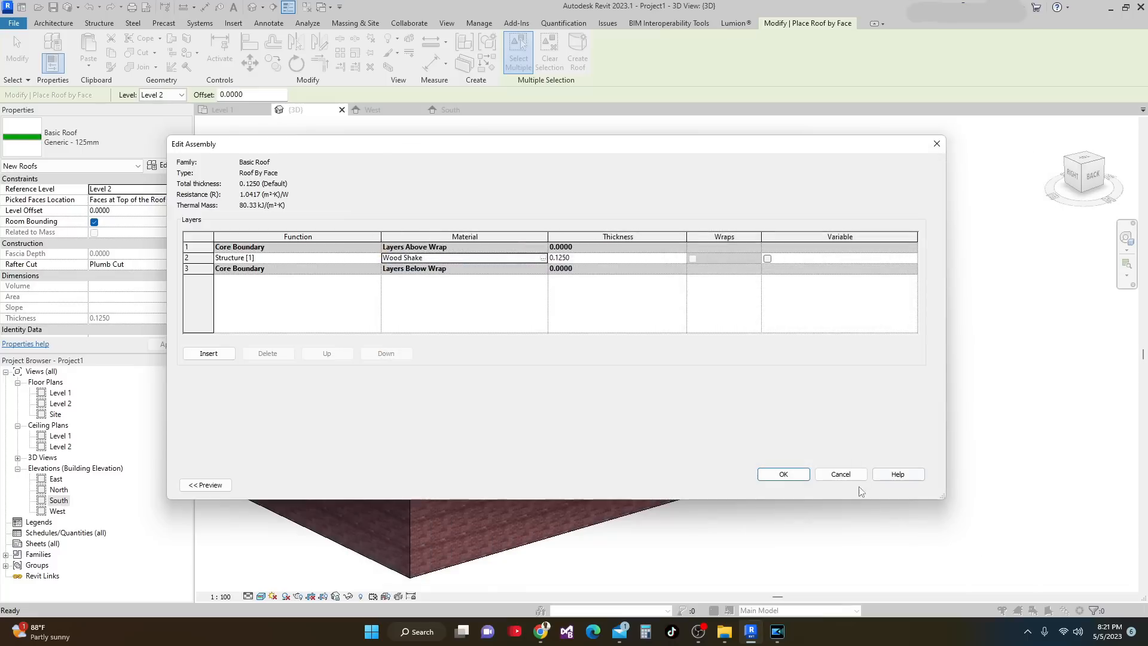
click(774, 476)
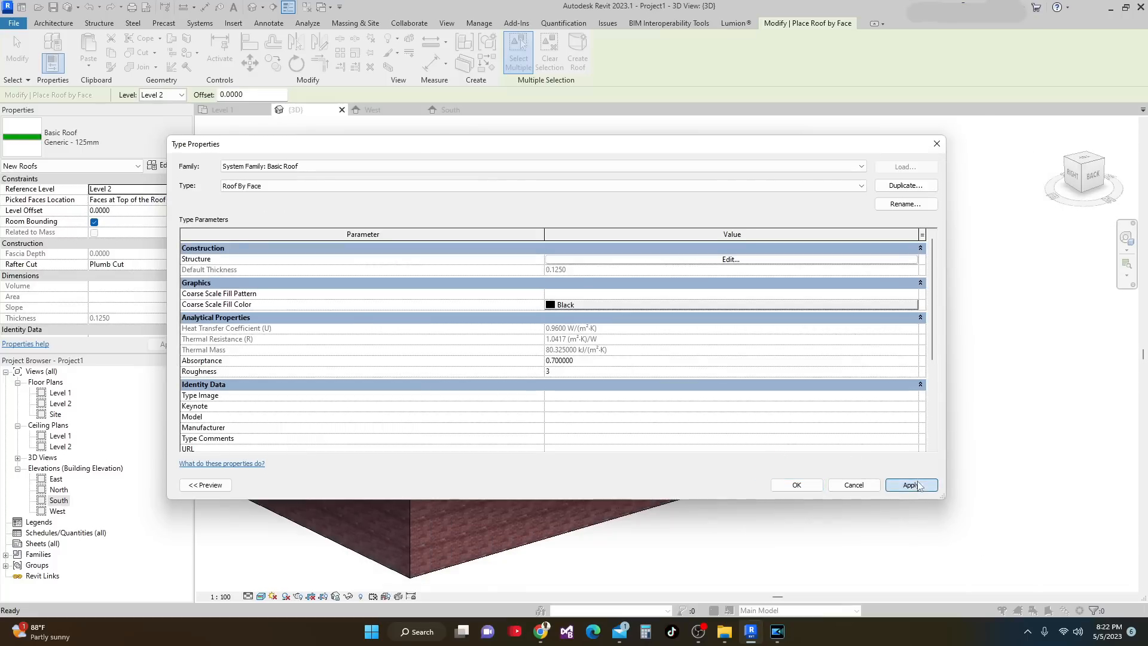
click(797, 486)
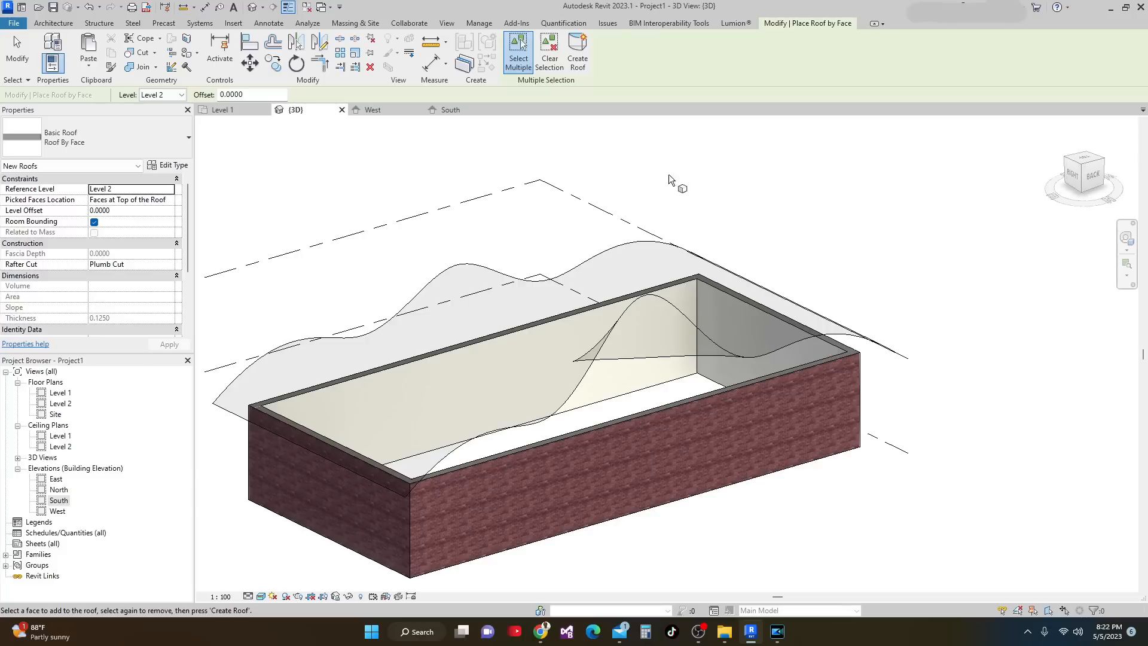
Step: Pick the wavy mass surface and create the Roof By Face roof on it, then end the command
click(576, 314)
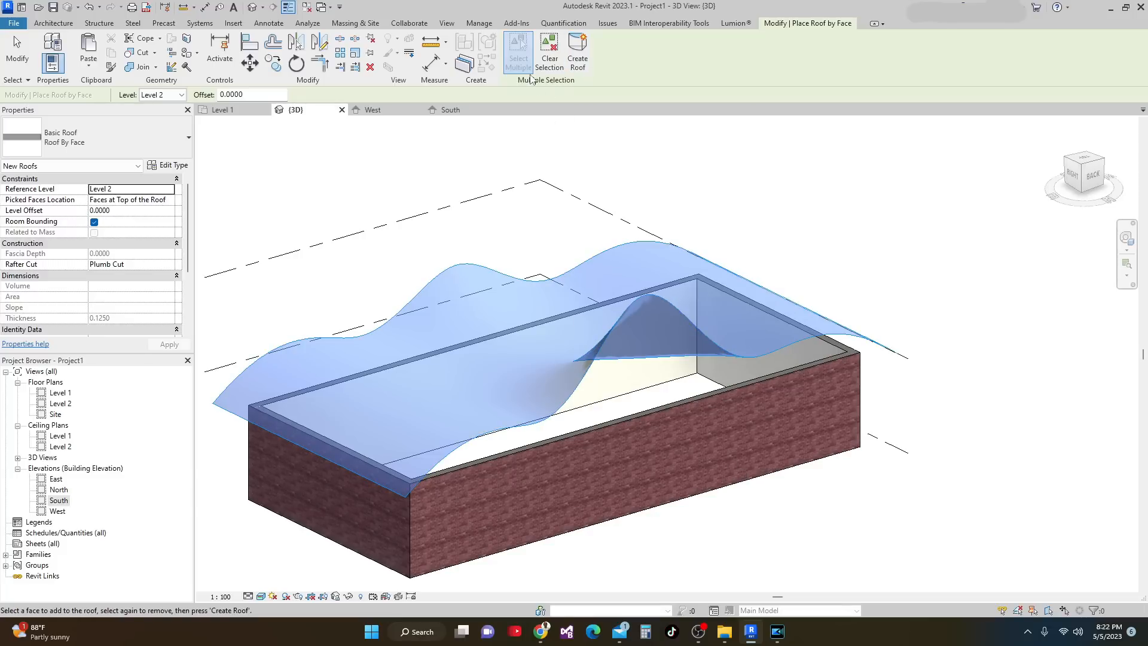
click(577, 59)
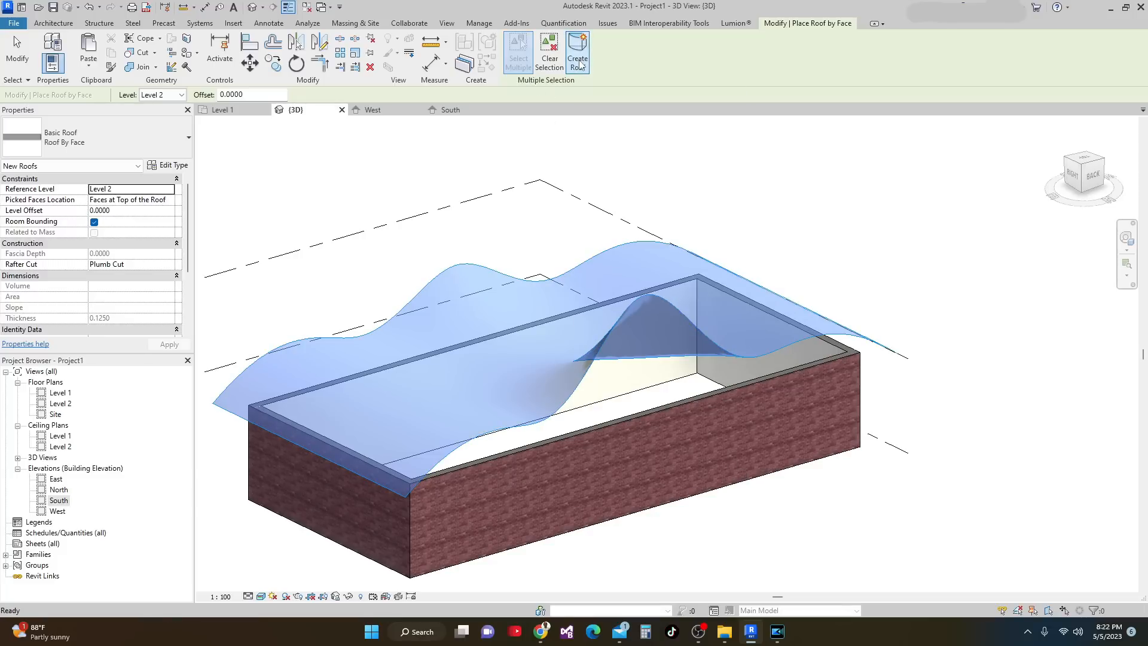
shift+middle_drag(769, 210, 921, 335)
shift+middle_drag(801, 366, 702, 395)
scroll(702, 353, up, 4)
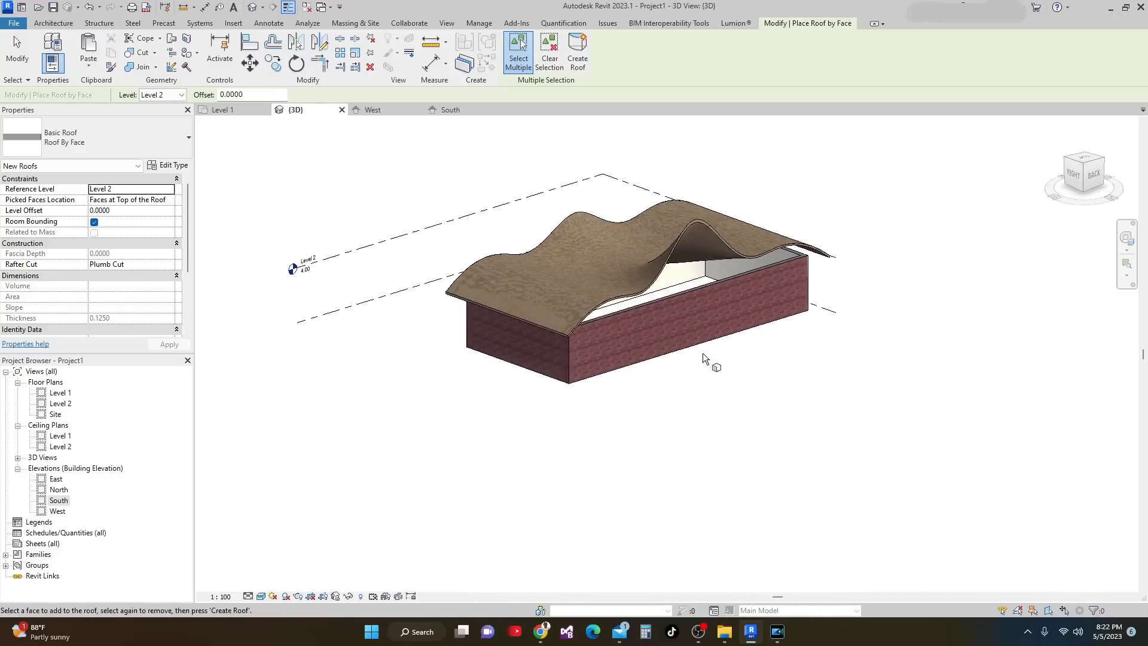
key(Escape)
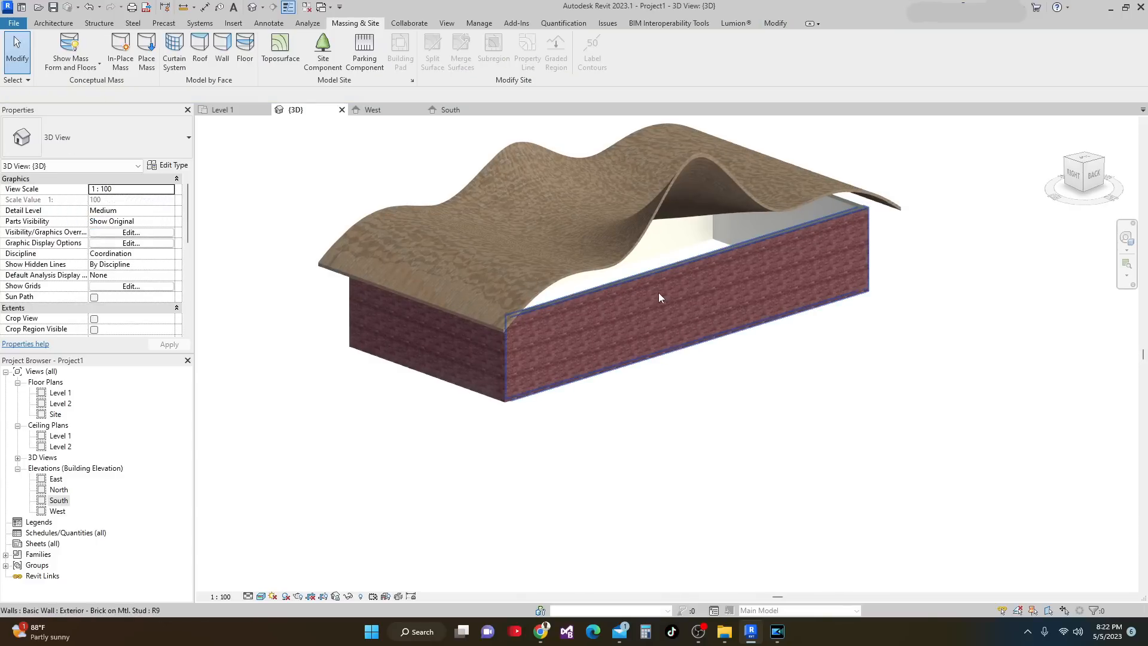
click(659, 296)
shift+middle_drag(704, 293, 681, 323)
scroll(519, 370, up, 1)
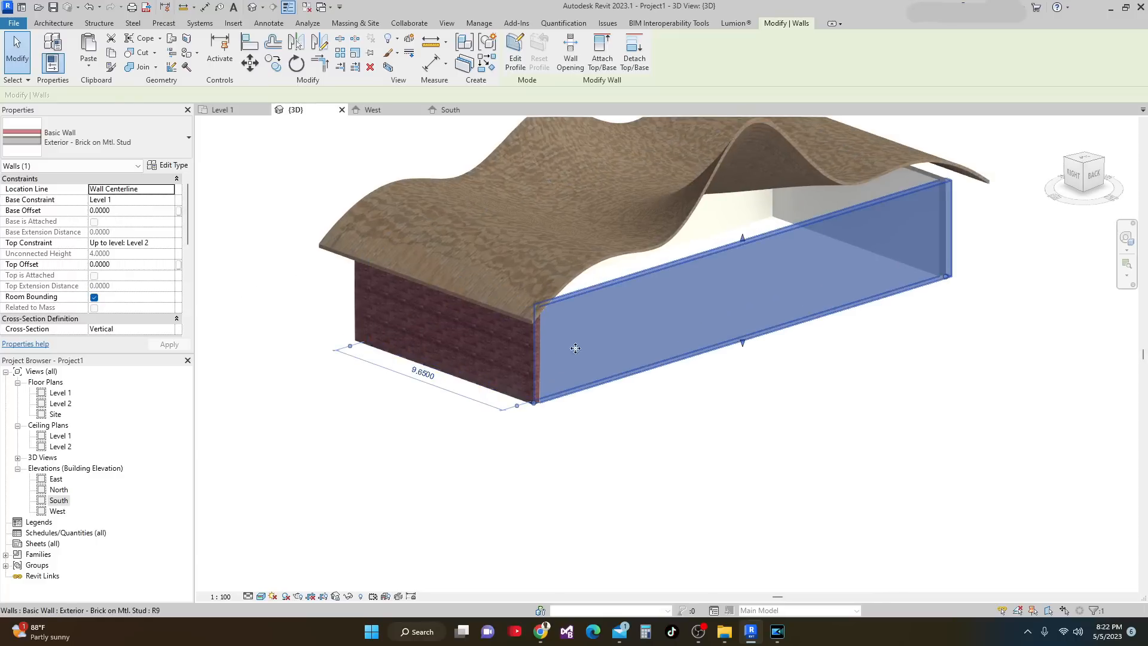
key(Escape)
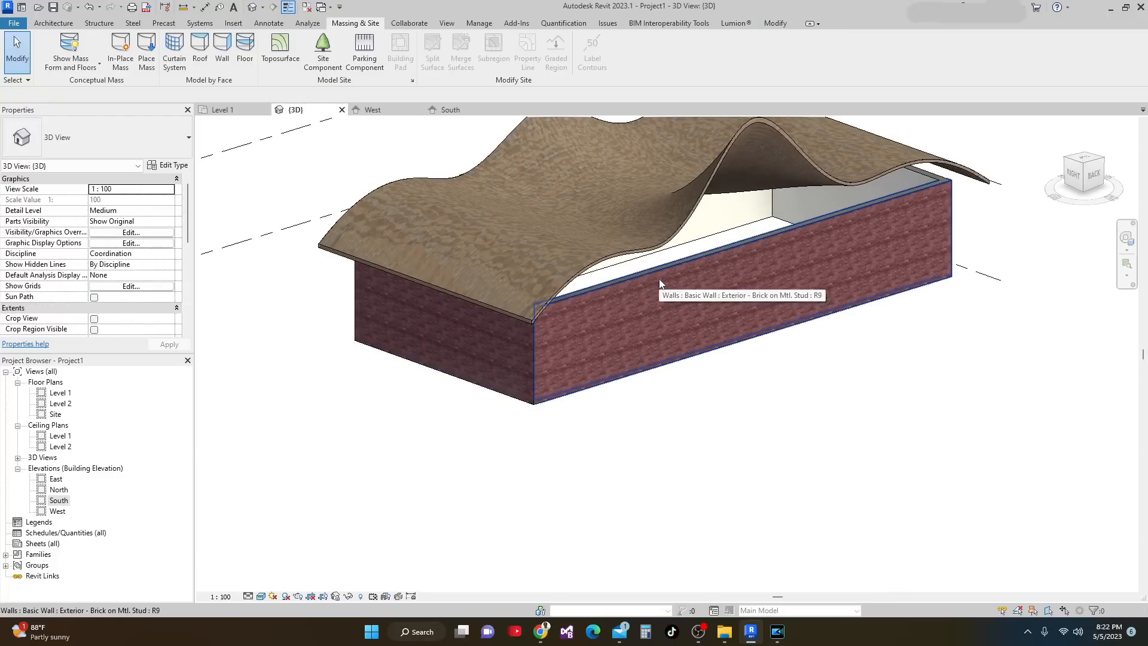
Step: Select the whole chain of four brick walls and attach their tops to the wavy roof
key(Tab)
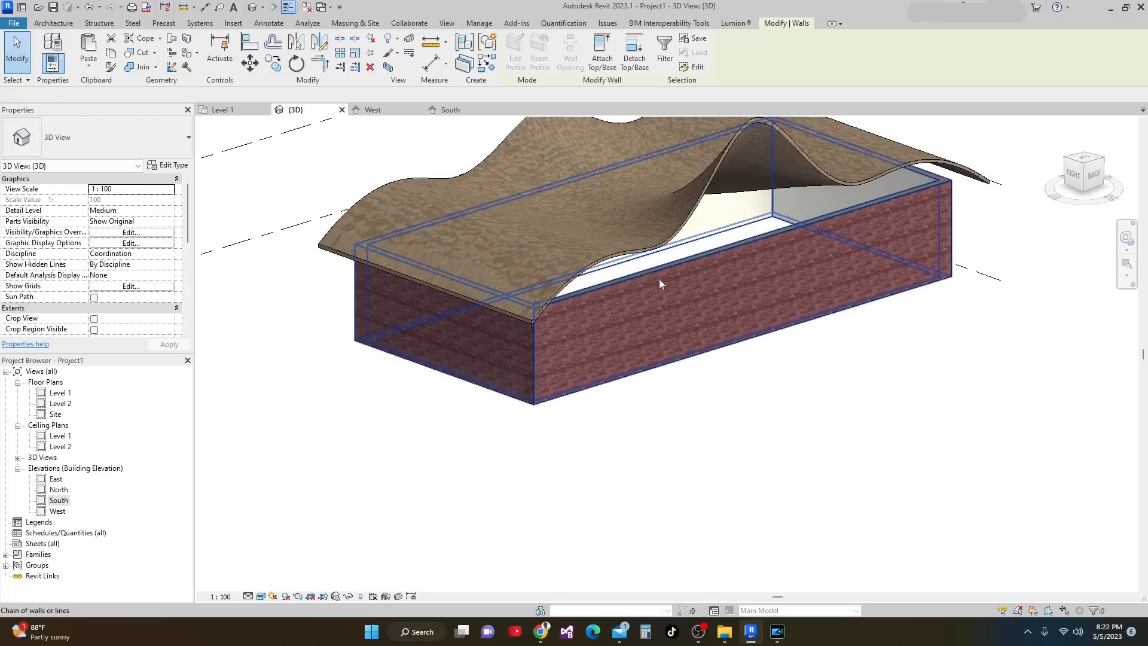
click(660, 280)
scroll(718, 406, down, 1)
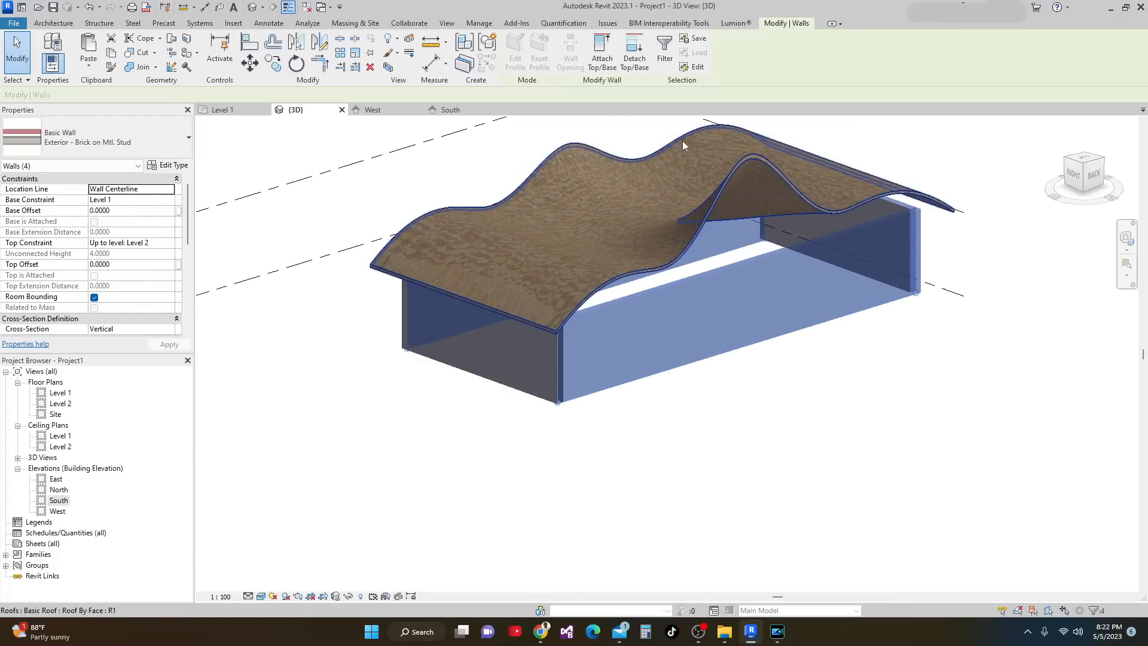
click(604, 51)
click(727, 170)
scroll(654, 249, down, 2)
mouse_move(654, 248)
shift+middle_down()
mouse_move(546, 325)
mouse_move(576, 379)
mouse_move(780, 422)
shift+middle_up()
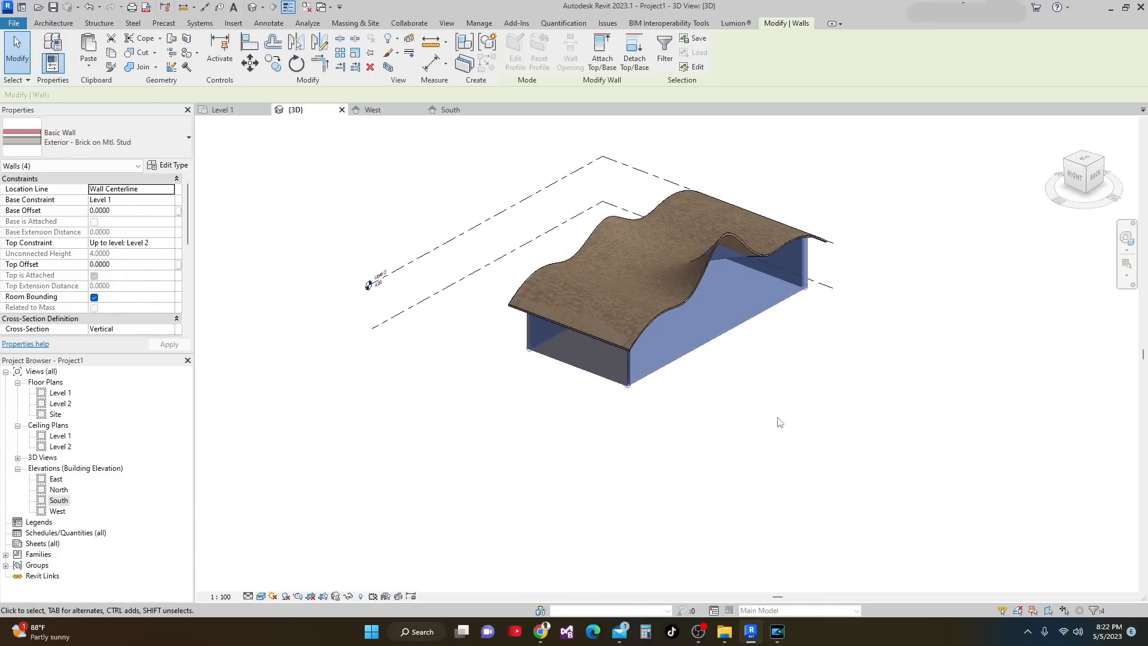
click(779, 422)
scroll(752, 383, up, 2)
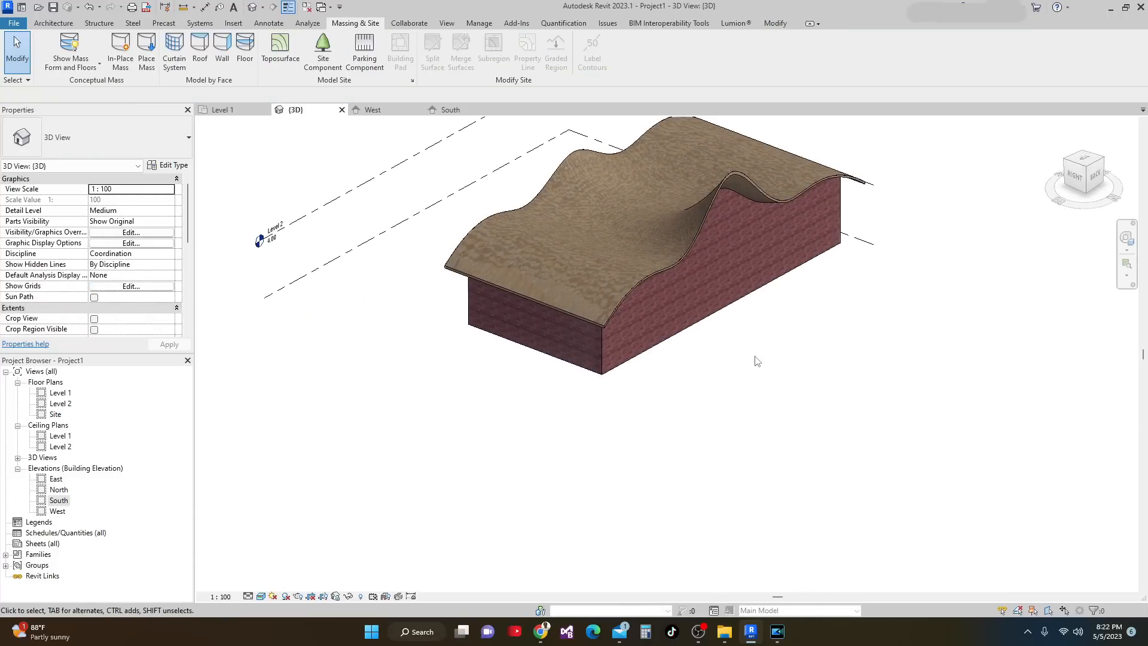
shift+middle_drag(854, 315, 718, 420)
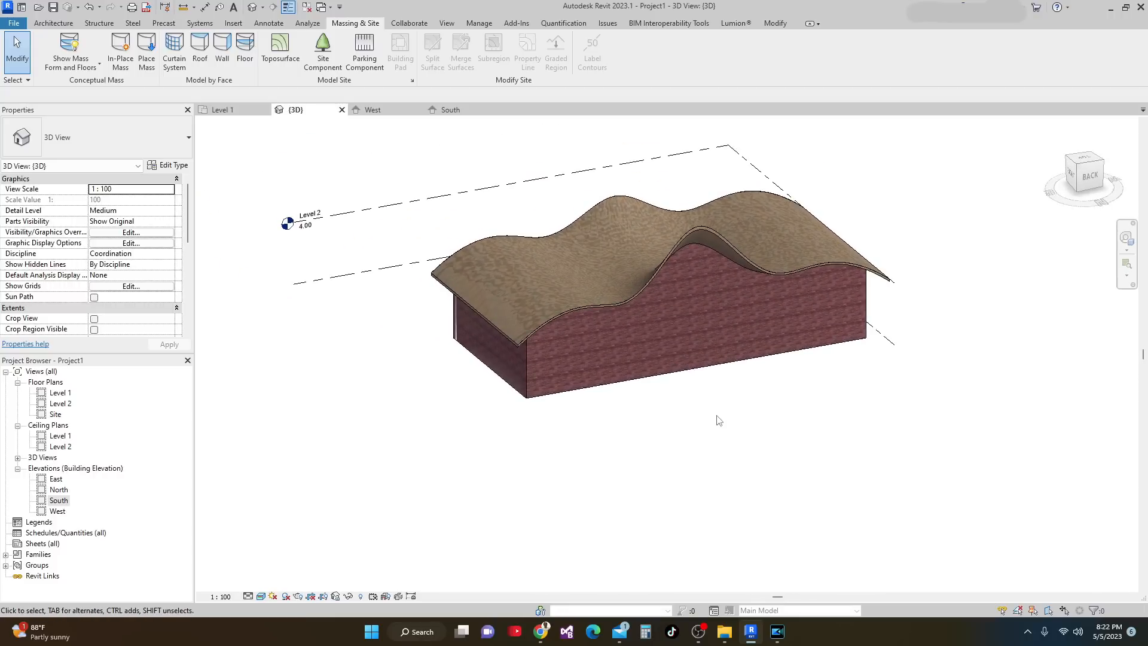
shift+middle_drag(719, 420, 688, 430)
scroll(689, 429, up, 2)
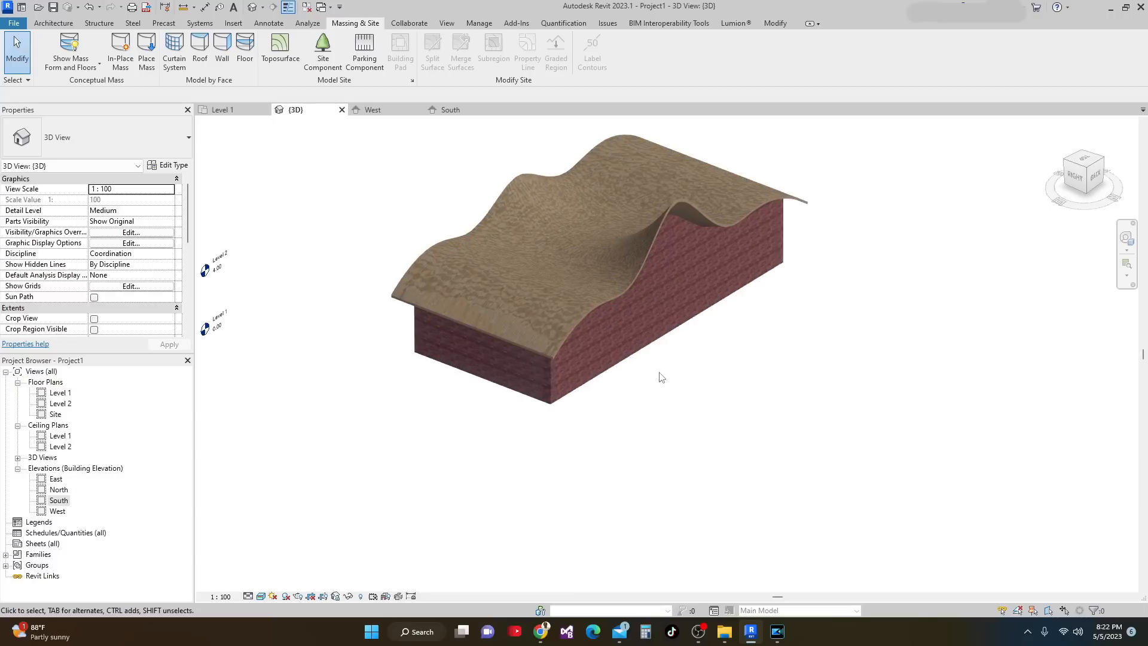
click(48, 22)
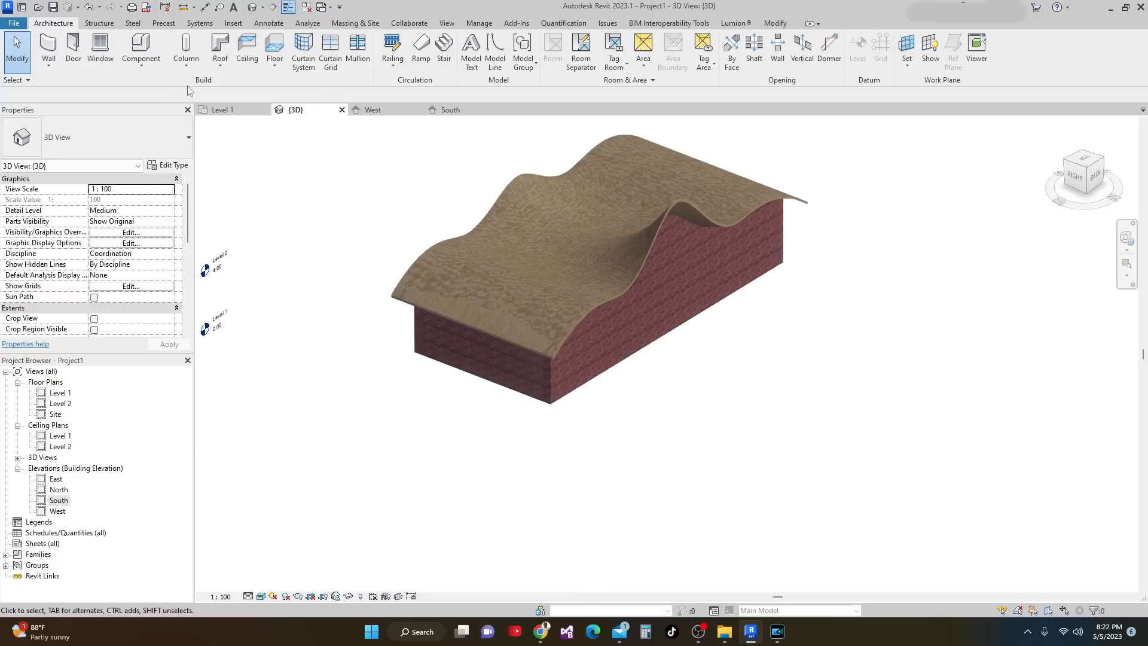
click(142, 69)
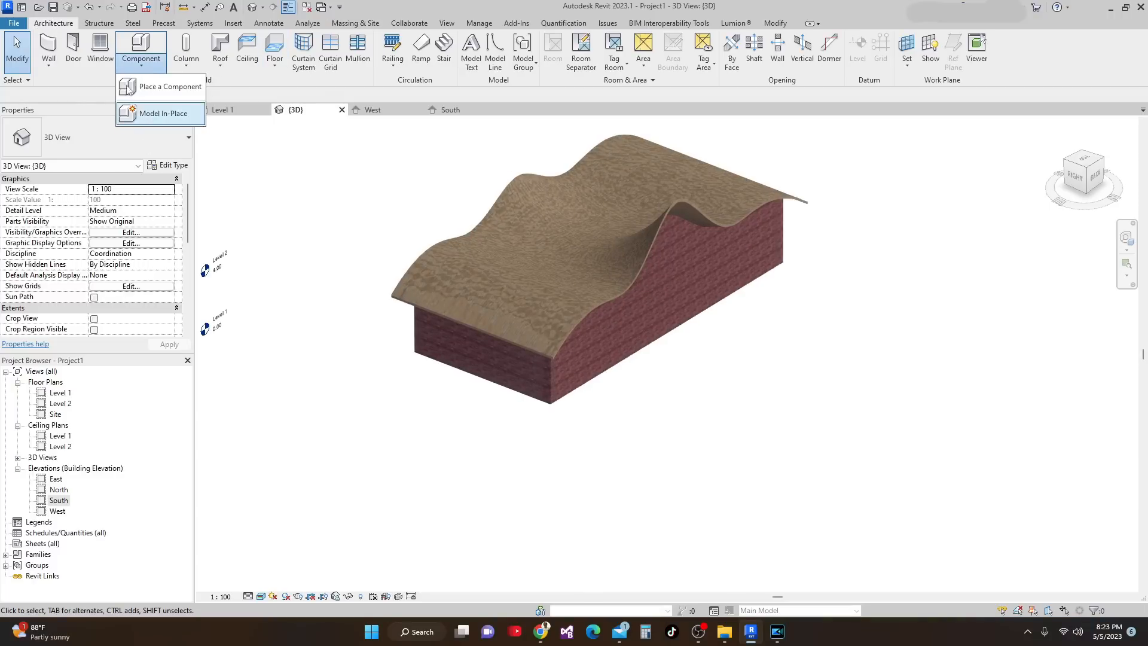
click(220, 65)
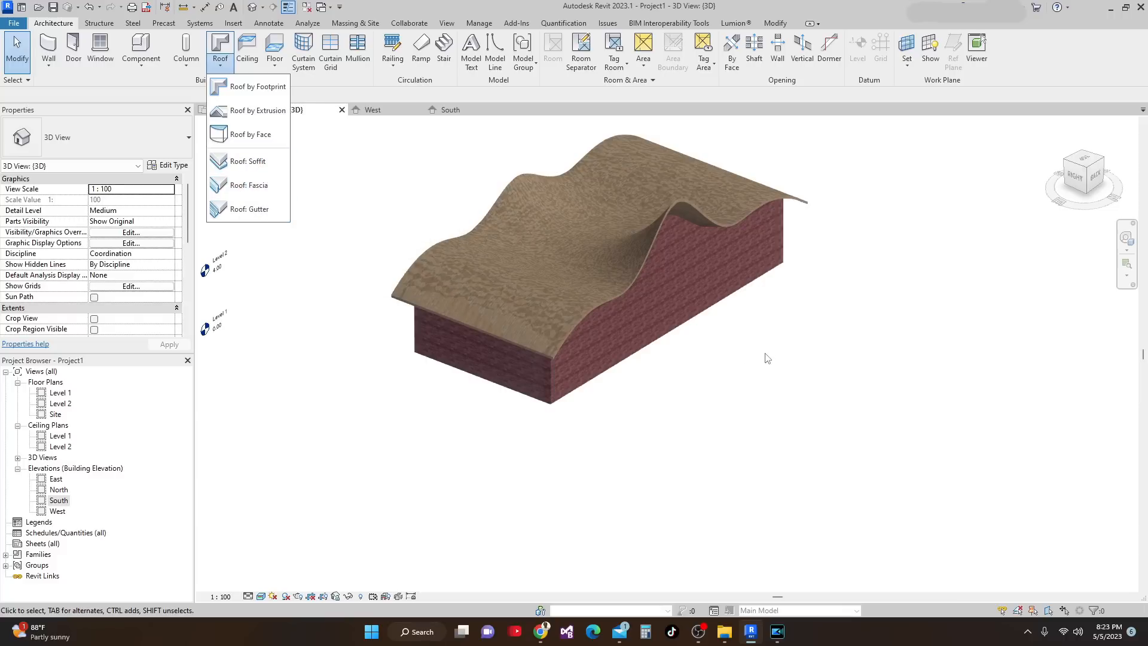
scroll(735, 384, up, 1)
scroll(729, 391, down, 1)
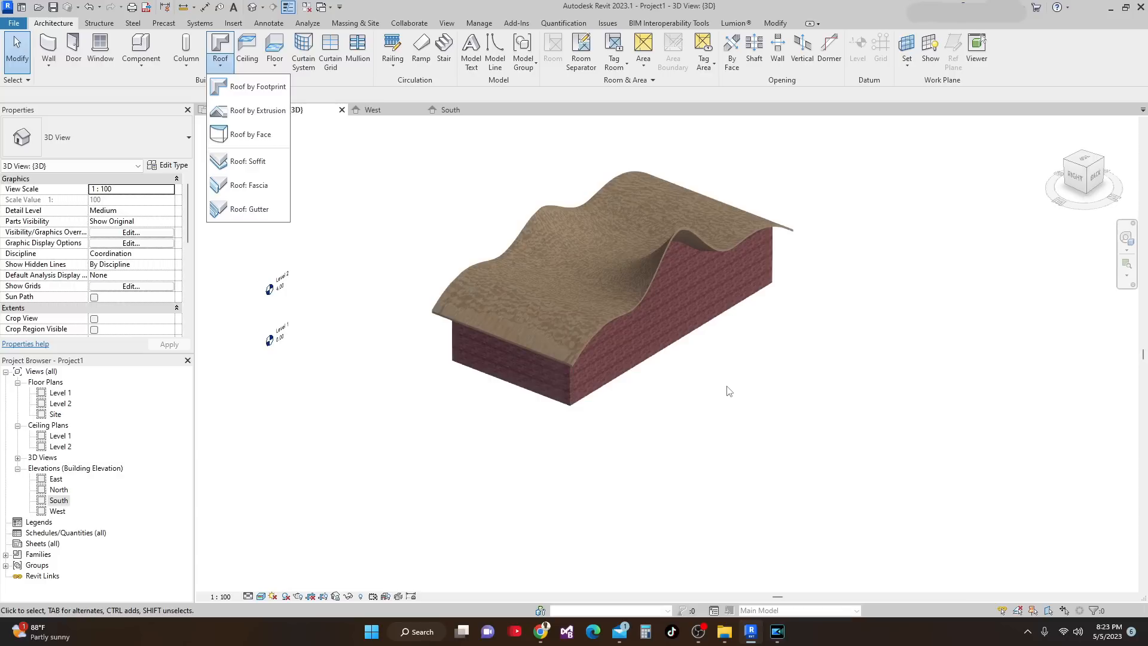